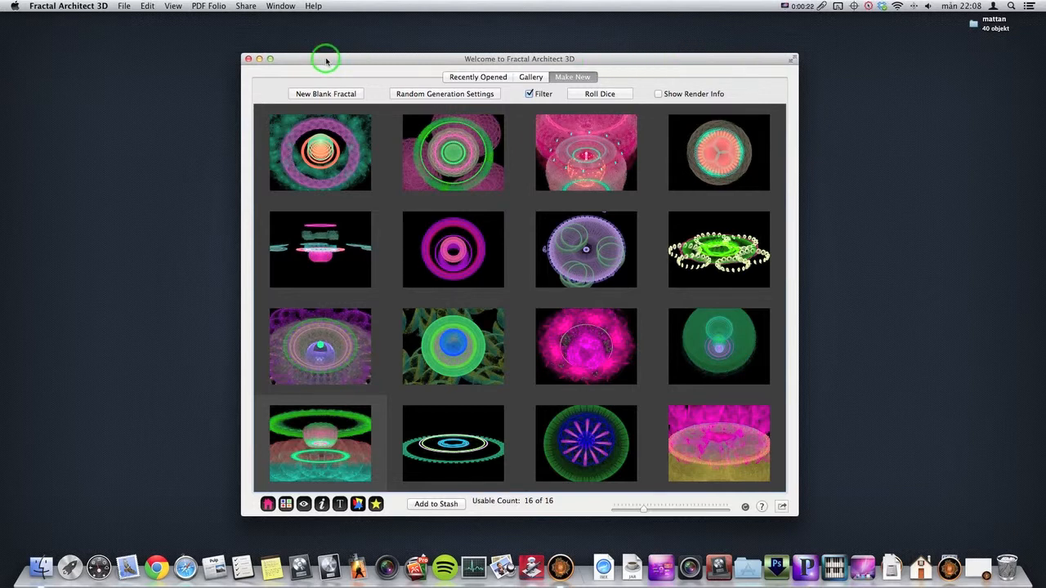
Arrange the welcome window and the Demo fractal preview side by side so both are fully visible
{"action": "left_click_drag", "start_coordinate": [326, 60], "coordinate": [467, 58]}
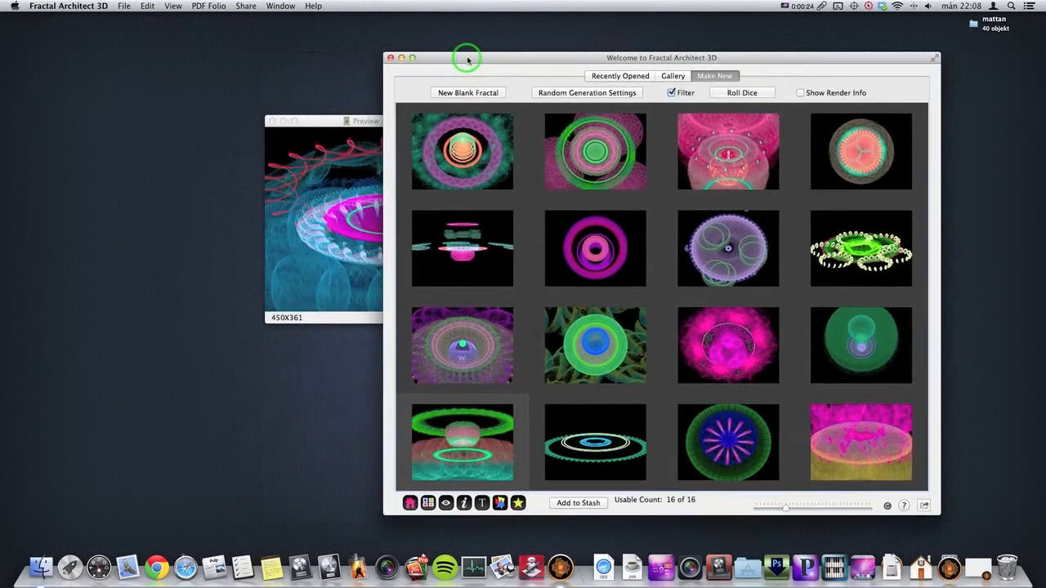
{"action": "left_click", "coordinate": [319, 121]}
{"action": "left_click_drag", "start_coordinate": [453, 121], "coordinate": [274, 58]}
{"action": "left_click_drag", "start_coordinate": [510, 61], "coordinate": [467, 54]}
{"action": "left_click", "coordinate": [287, 60]}
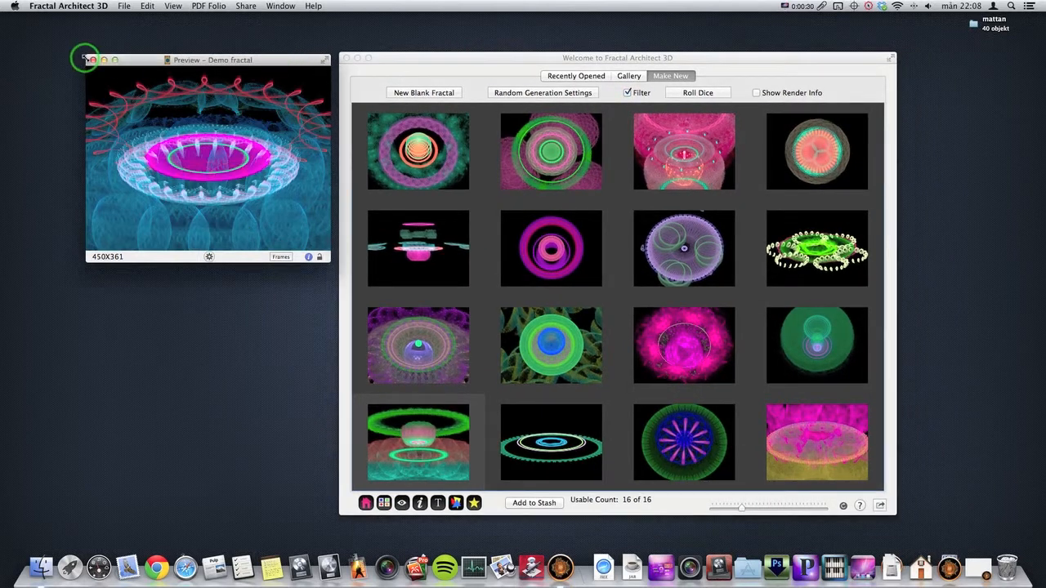
Open the variants window for the Demo fractal and enlarge it to fit a four-by-four grid of thumbnails
{"action": "mouse_move", "coordinate": [151, 171]}
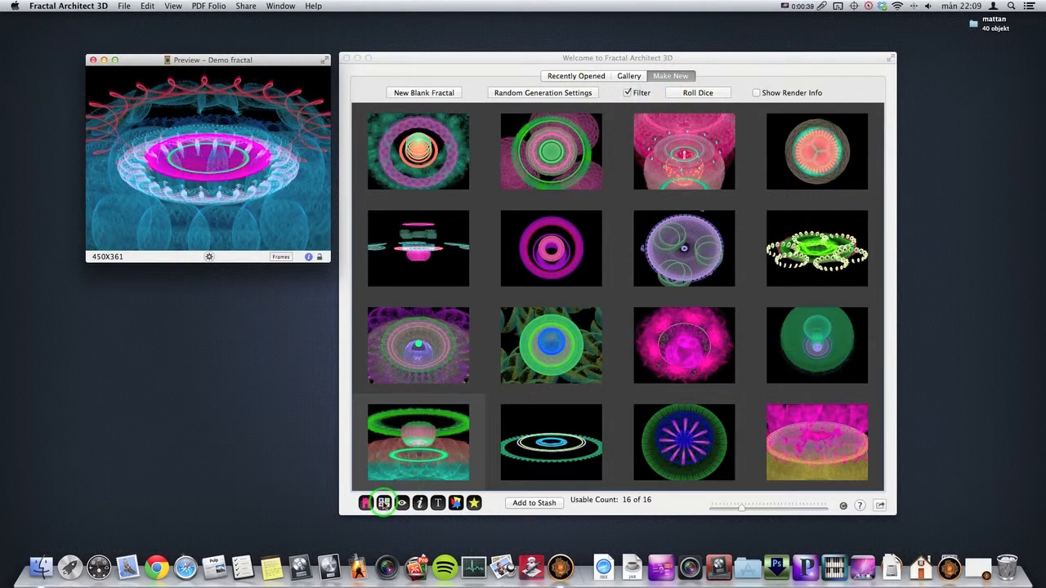
{"action": "mouse_move", "coordinate": [144, 230]}
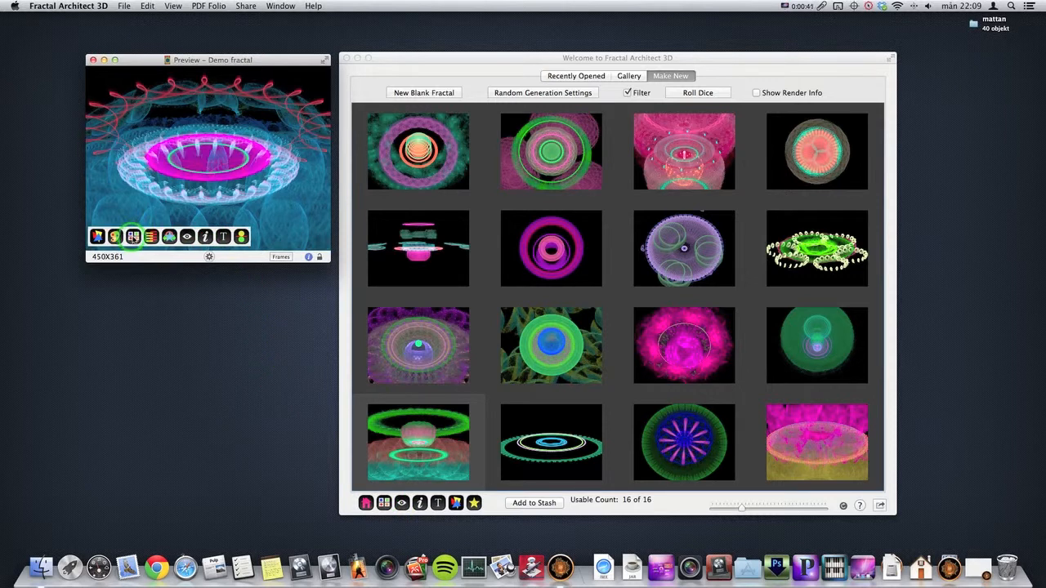
{"action": "left_click", "coordinate": [132, 237]}
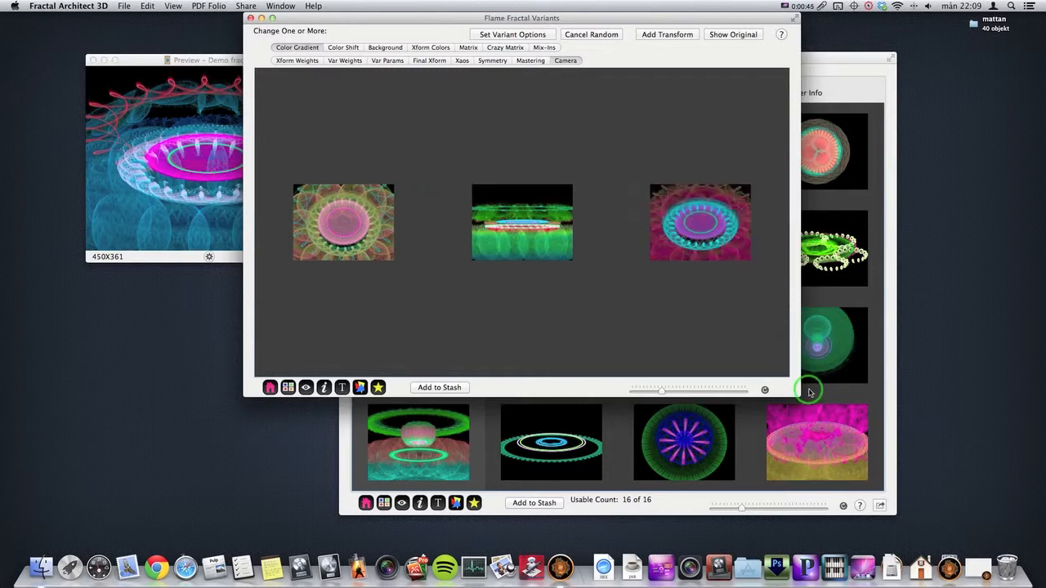
{"action": "left_click_drag", "start_coordinate": [795, 396], "coordinate": [820, 509]}
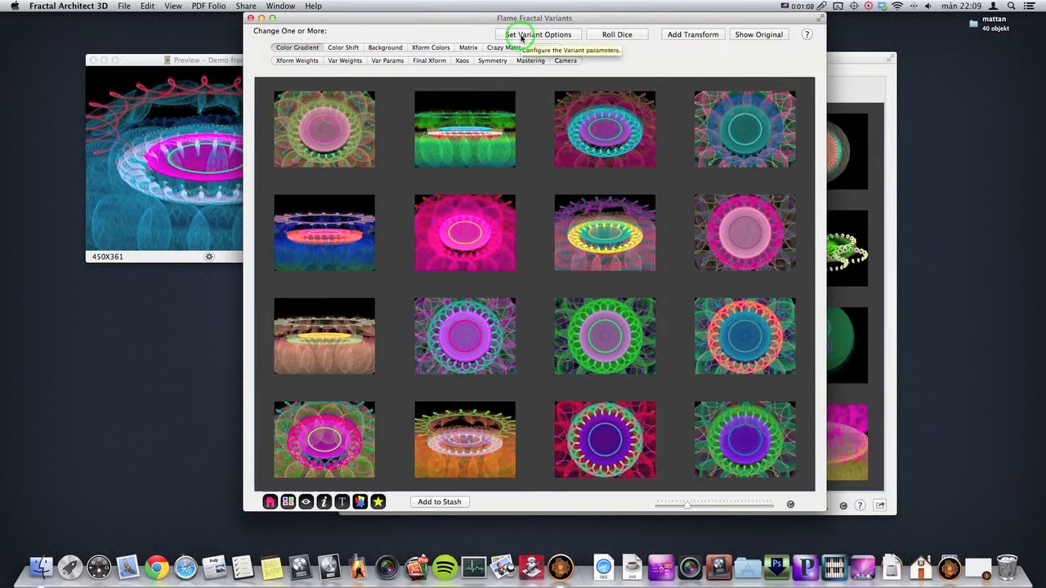
Set the maximum number of color nodes to about 11 and generate a new batch of Color Gradient variants
{"action": "left_click", "coordinate": [546, 35]}
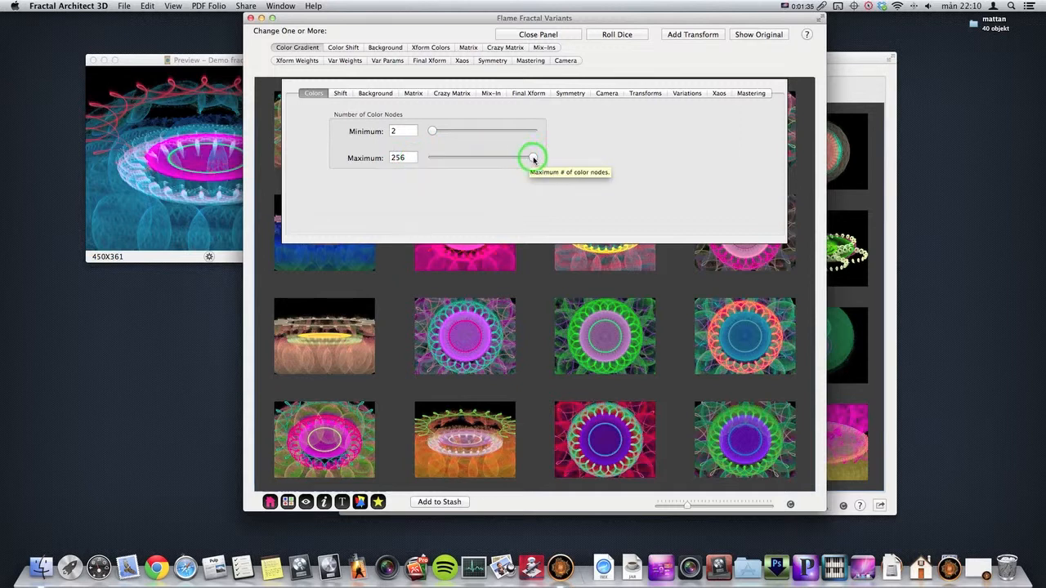
{"action": "left_click_drag", "start_coordinate": [533, 159], "coordinate": [435, 158]}
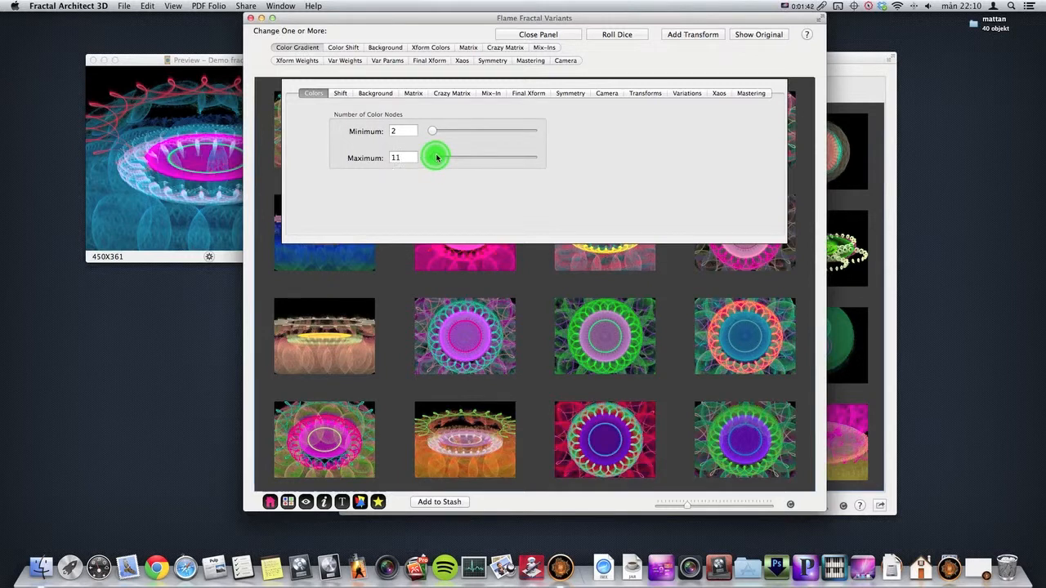
{"action": "left_click", "coordinate": [626, 34]}
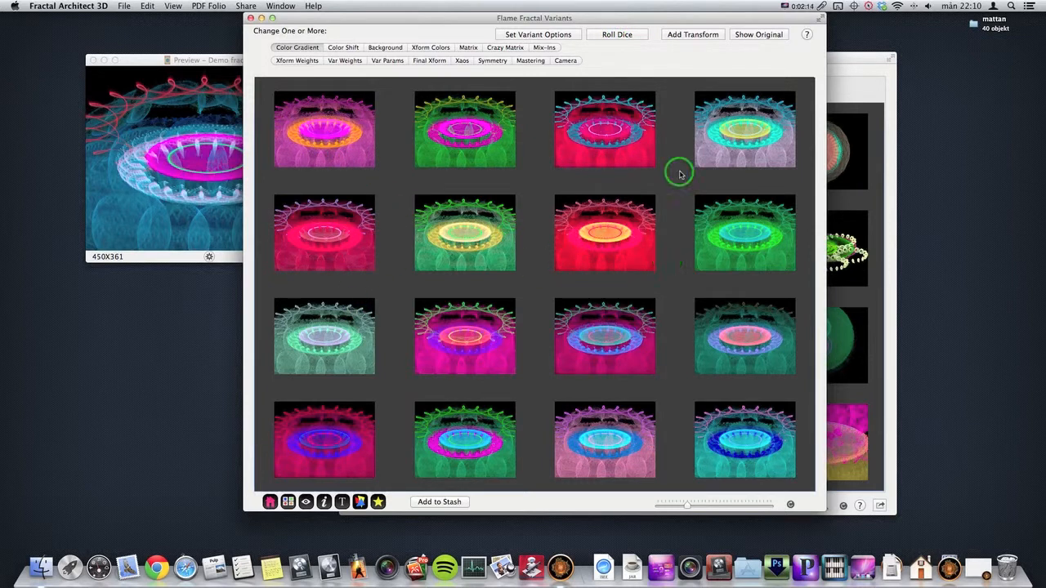
Raise the maximum number of color nodes slightly and generate another batch of Color Gradient variants
{"action": "left_click", "coordinate": [535, 34]}
{"action": "left_click_drag", "start_coordinate": [437, 159], "coordinate": [447, 158]}
{"action": "left_click", "coordinate": [613, 34]}
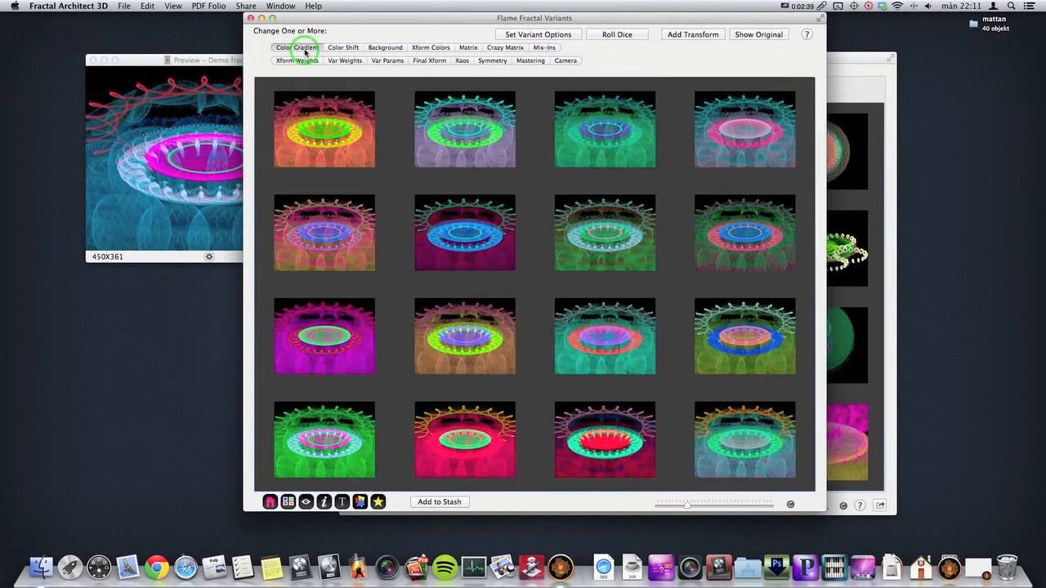
Change the variation type to Color Shift, toggle Randomize Brightness in its settings and generate two batches of variants
{"action": "left_click", "coordinate": [345, 49]}
{"action": "left_click", "coordinate": [536, 34]}
{"action": "left_click", "coordinate": [340, 93]}
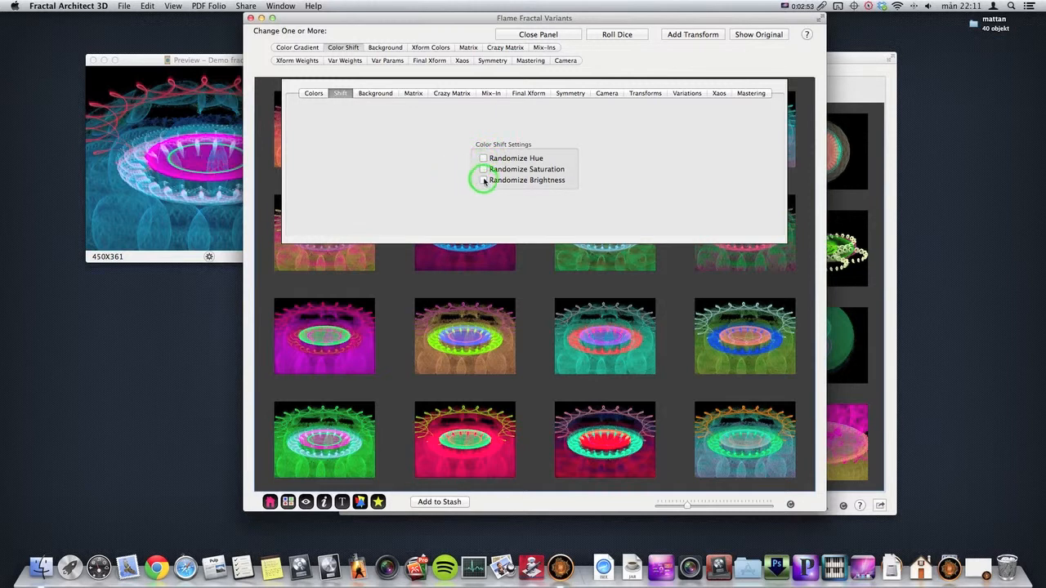
{"action": "left_click", "coordinate": [484, 180]}
{"action": "left_click", "coordinate": [604, 35]}
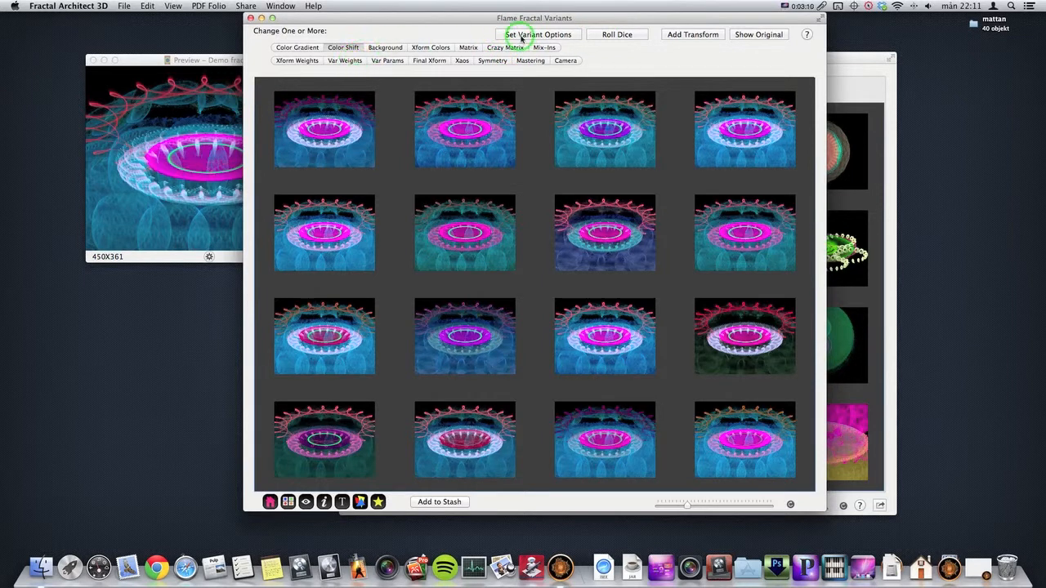
{"action": "left_click", "coordinate": [617, 34]}
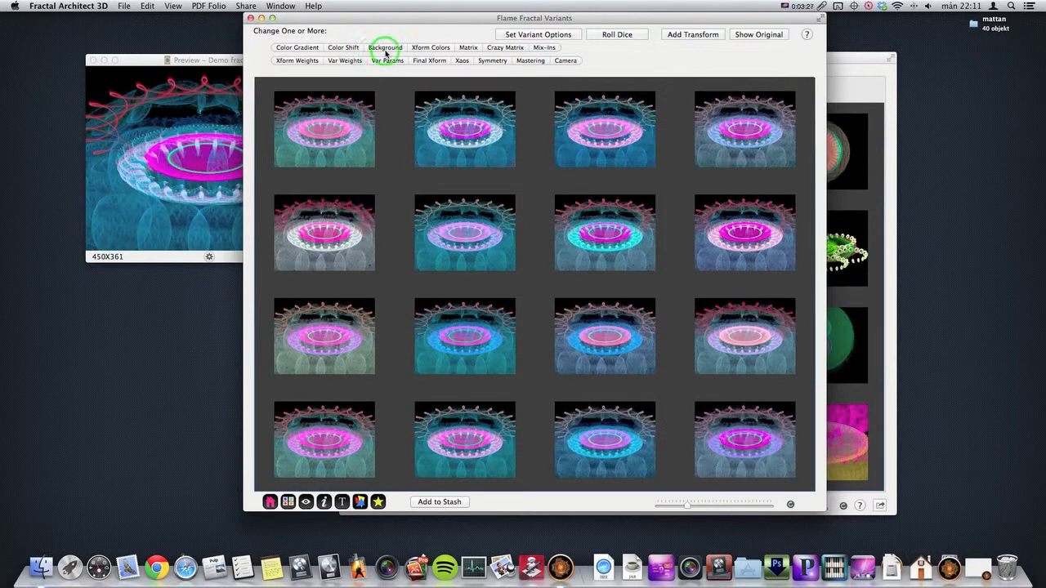
Generate a batch of Background variants and inspect the first one in a Quicklook preview
{"action": "left_click", "coordinate": [389, 50]}
{"action": "left_click", "coordinate": [621, 36]}
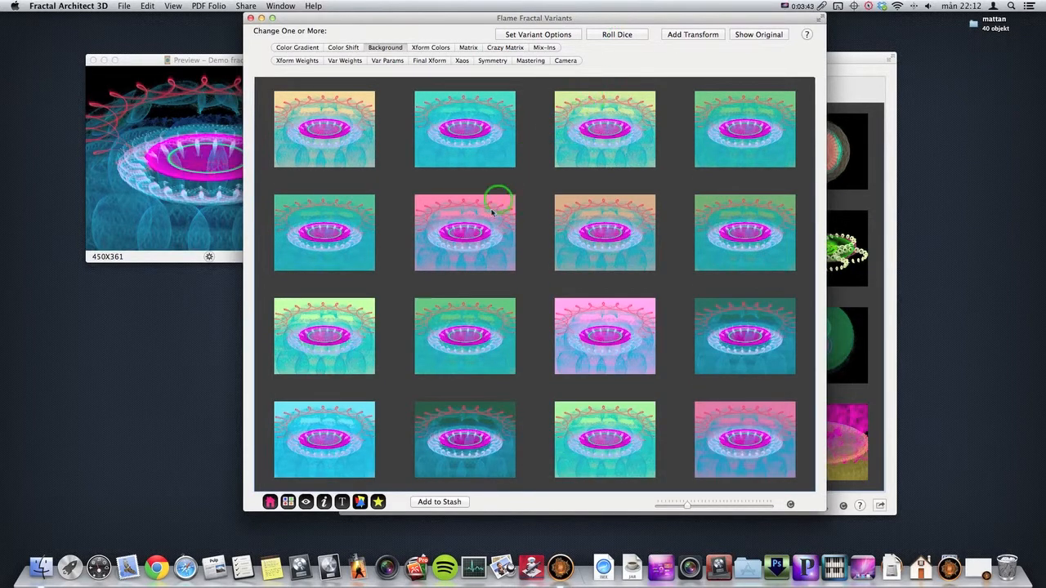
{"action": "left_click", "coordinate": [330, 136]}
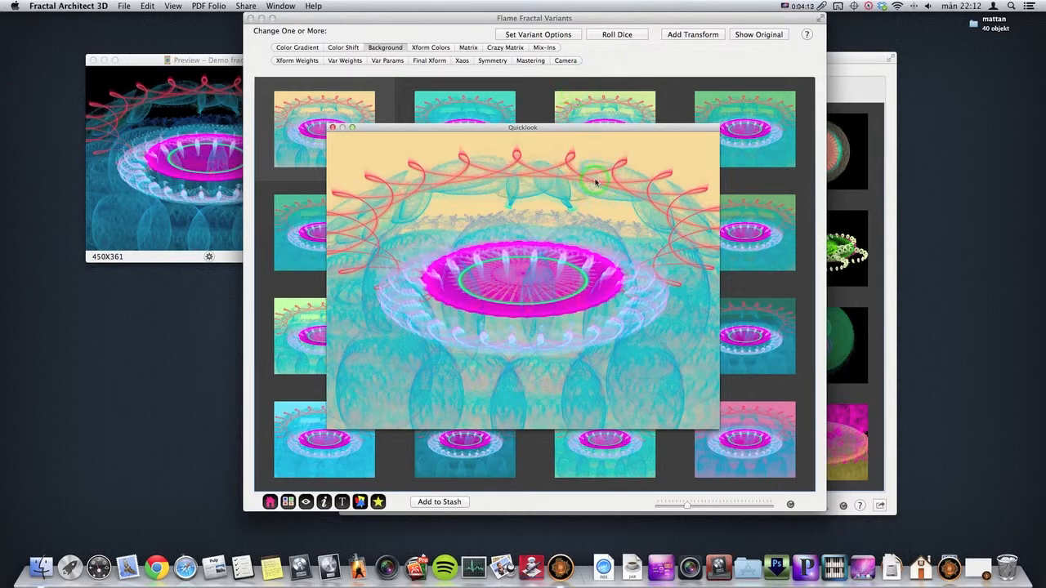
{"action": "key", "text": "space"}
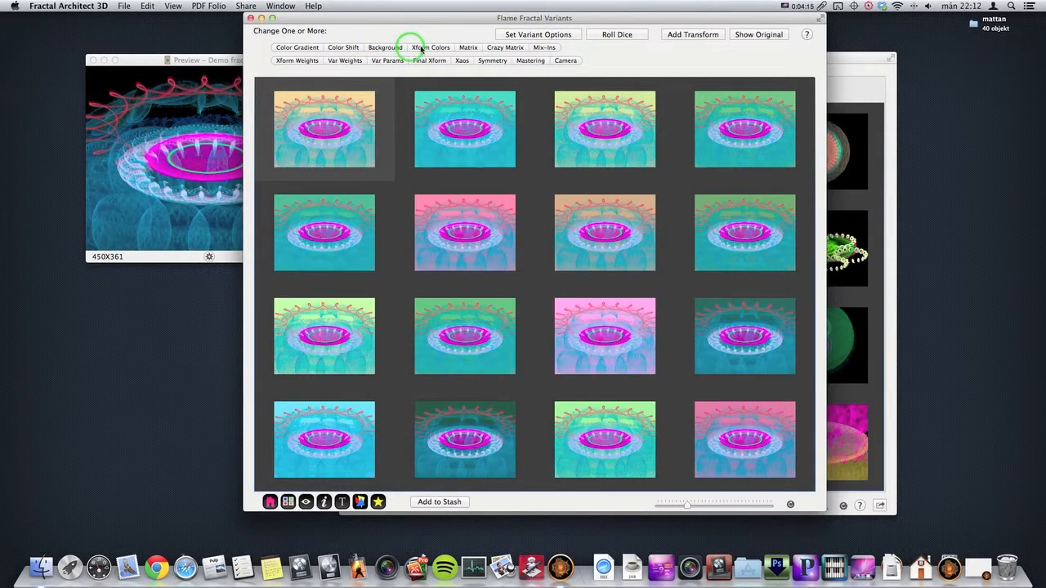
Generate a batch without the Background variation and inspect the second variant of the first row in Quicklook
{"action": "left_click", "coordinate": [624, 35]}
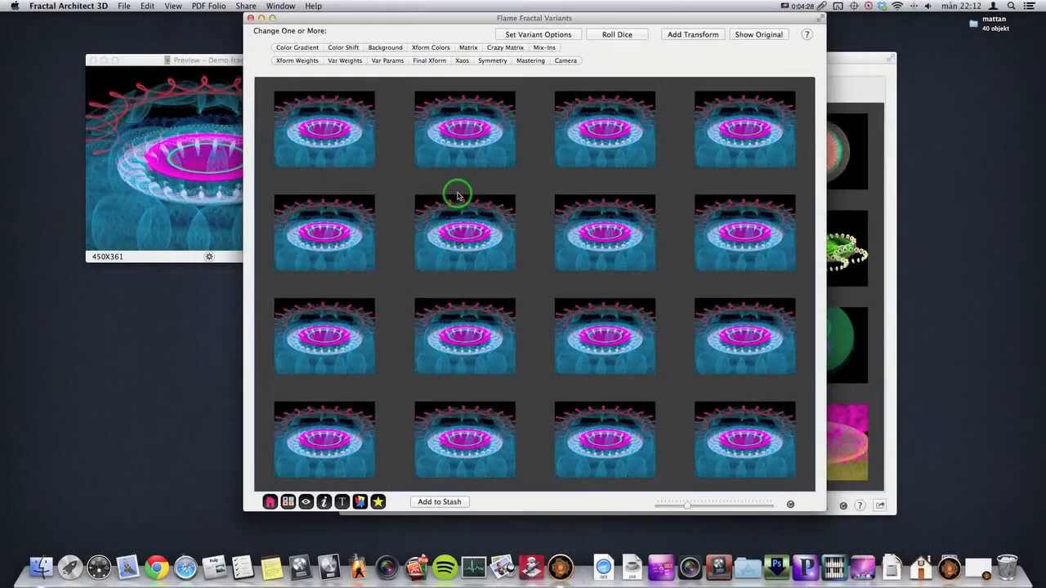
{"action": "left_click", "coordinate": [492, 153]}
{"action": "key", "text": "space"}
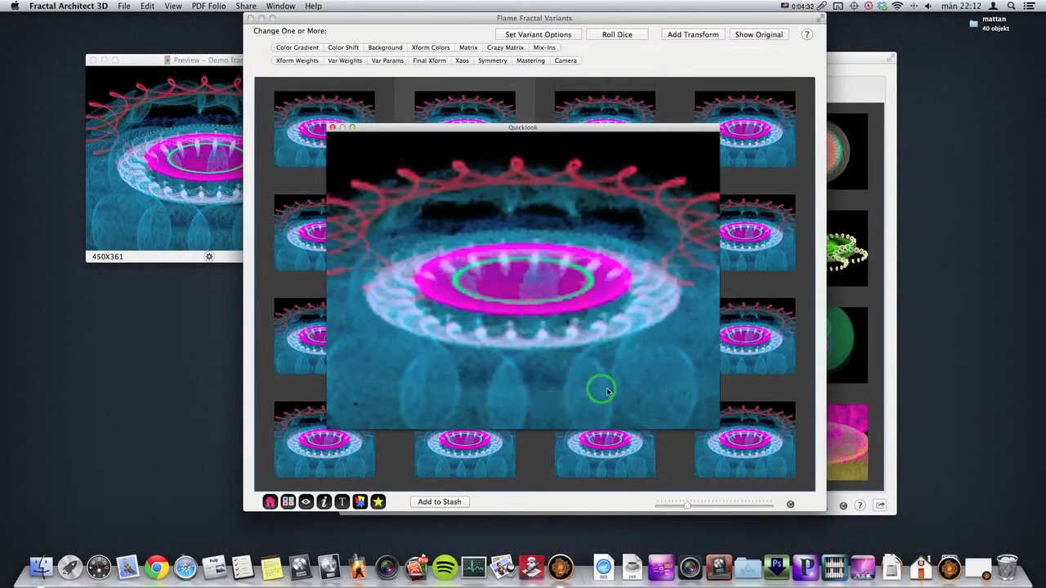
{"action": "key", "text": "space"}
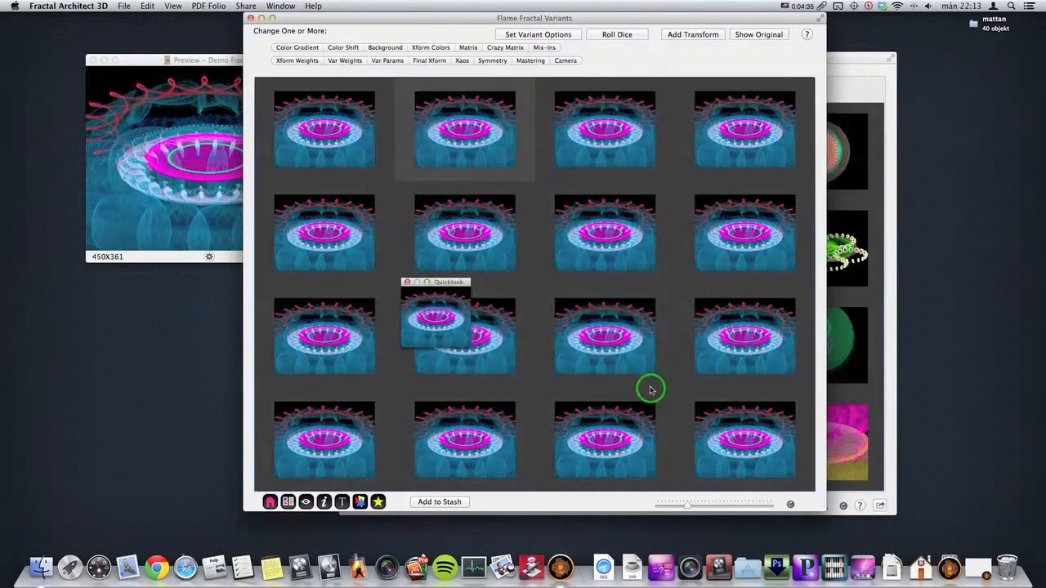
{"action": "key", "text": "space"}
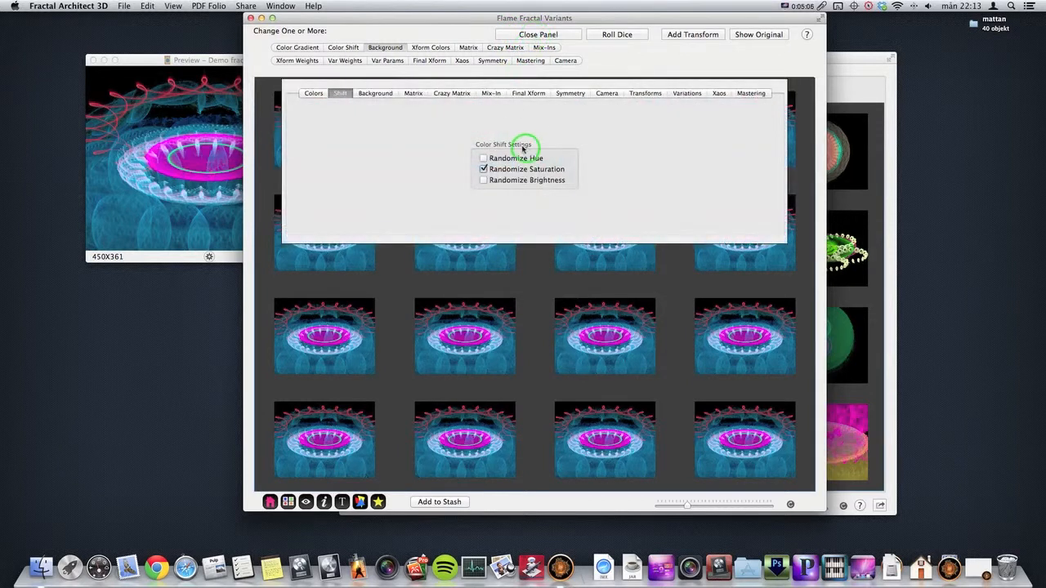
Enable Fixed Brightness at a low level alongside Fixed Saturation in the background overrides and generate new variants
{"action": "left_click", "coordinate": [378, 93]}
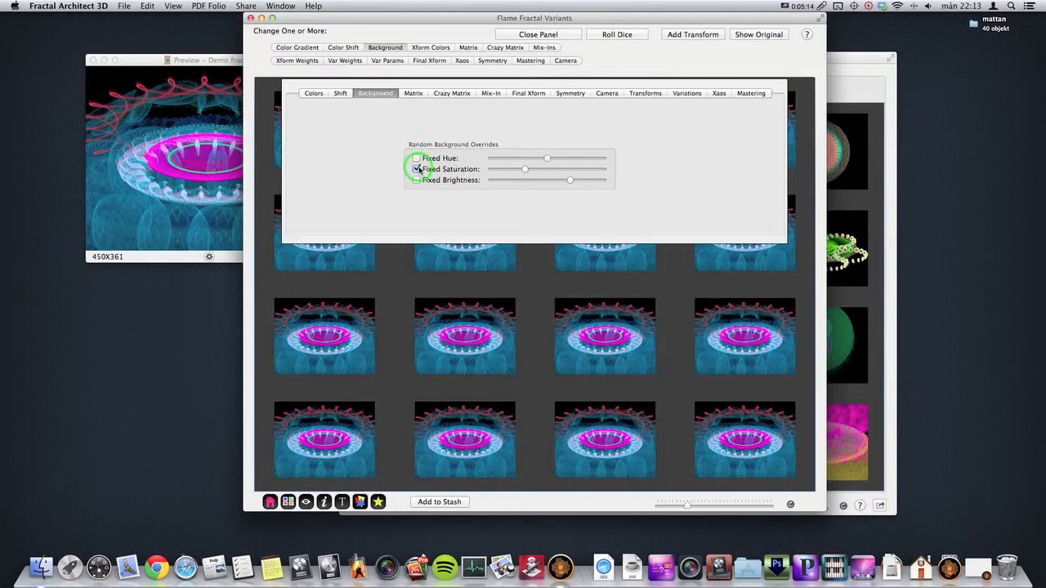
{"action": "left_click", "coordinate": [416, 180]}
{"action": "left_click_drag", "start_coordinate": [570, 180], "coordinate": [518, 175]}
{"action": "left_click", "coordinate": [608, 34]}
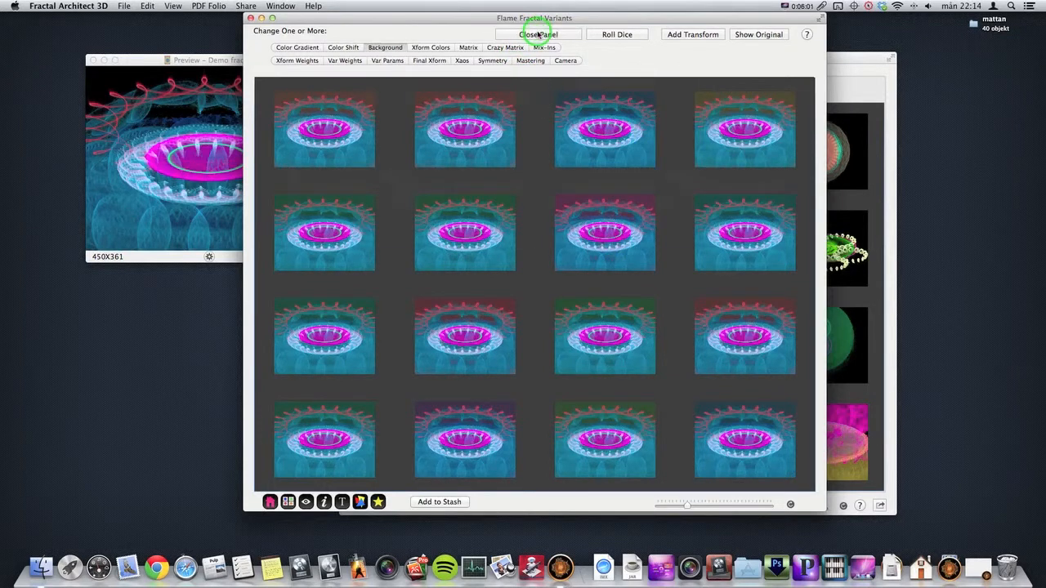
Raise the fixed background brightness close to maximum, lower the fixed saturation and generate pastel Background variants
{"action": "left_click_drag", "start_coordinate": [513, 181], "coordinate": [599, 181]}
{"action": "left_click_drag", "start_coordinate": [525, 170], "coordinate": [511, 173]}
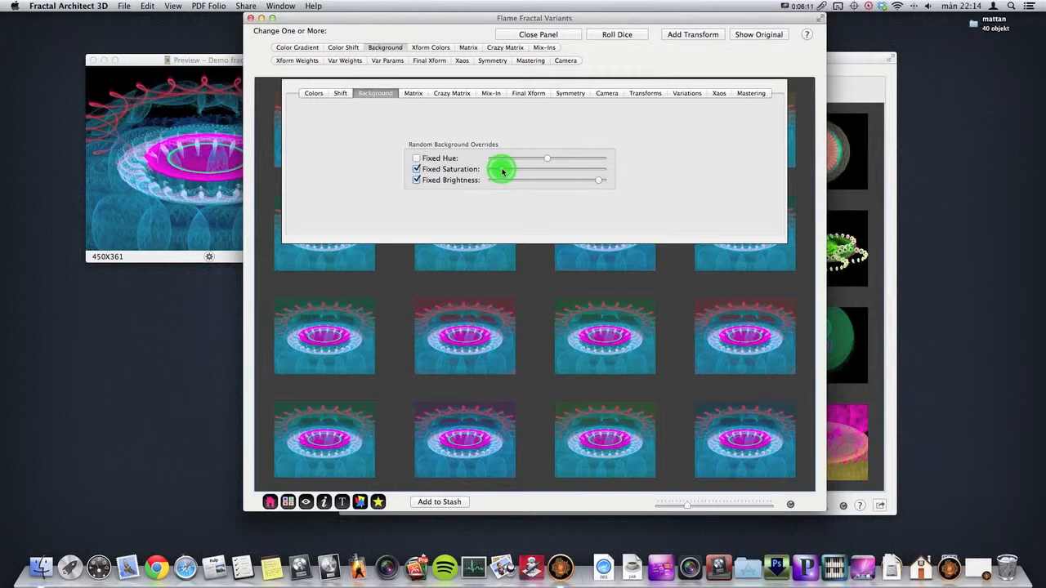
{"action": "left_click_drag", "start_coordinate": [599, 182], "coordinate": [594, 180]}
{"action": "left_click", "coordinate": [620, 35]}
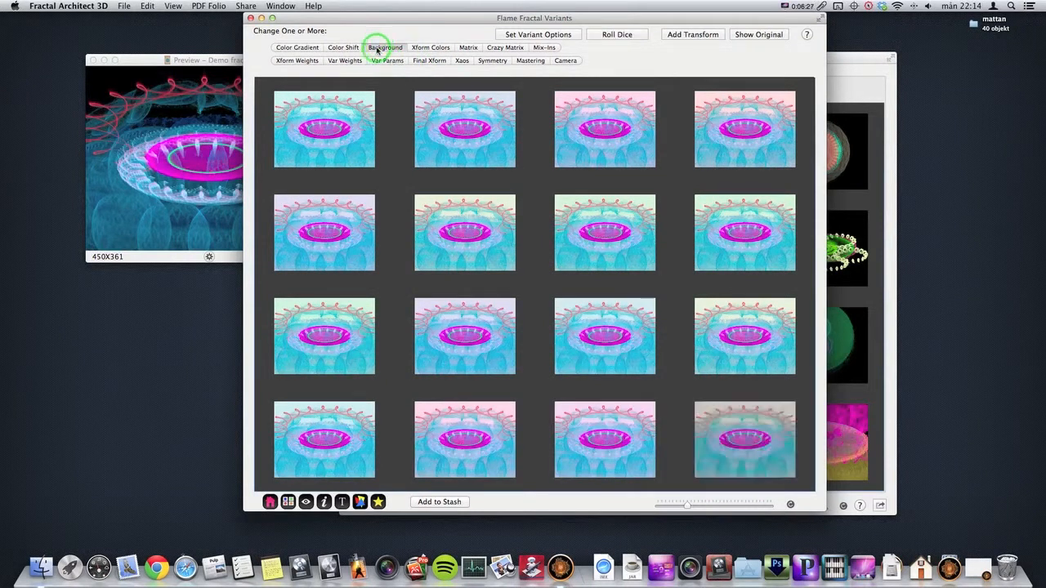
Select Xform Colors as the variation type and try to generate a new batch of variants
{"action": "left_click", "coordinate": [426, 48]}
{"action": "left_click", "coordinate": [473, 46]}
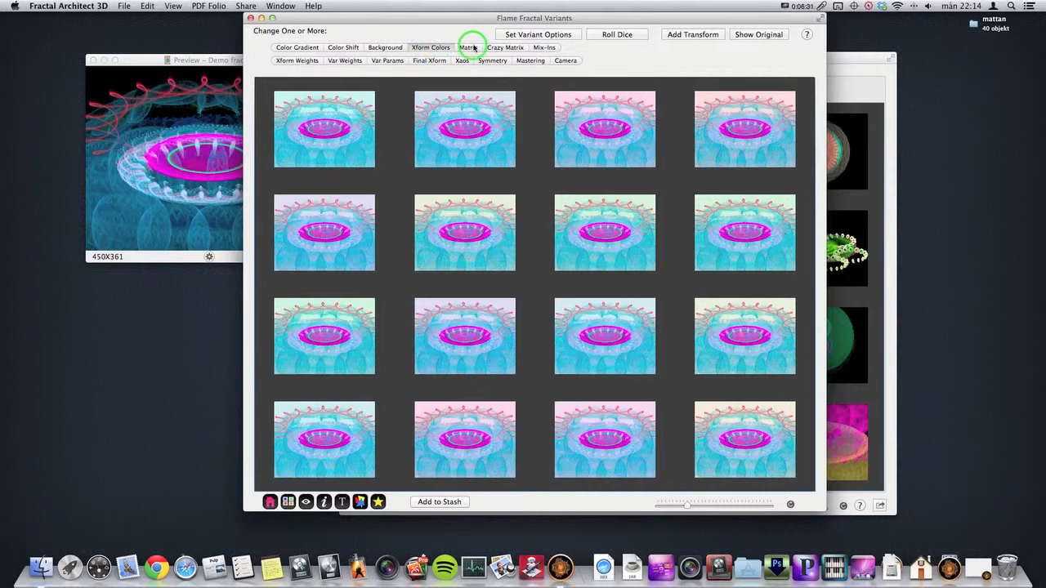
{"action": "left_click", "coordinate": [614, 35]}
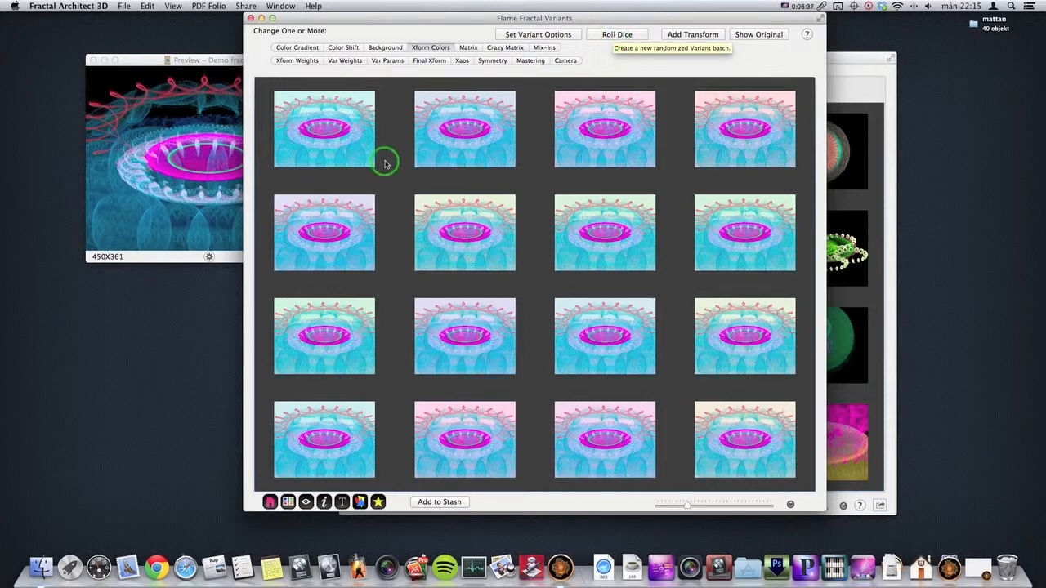
Open the first variant in the Xform Editor and move the editor window up to show its transform color settings
{"action": "left_click", "coordinate": [360, 501]}
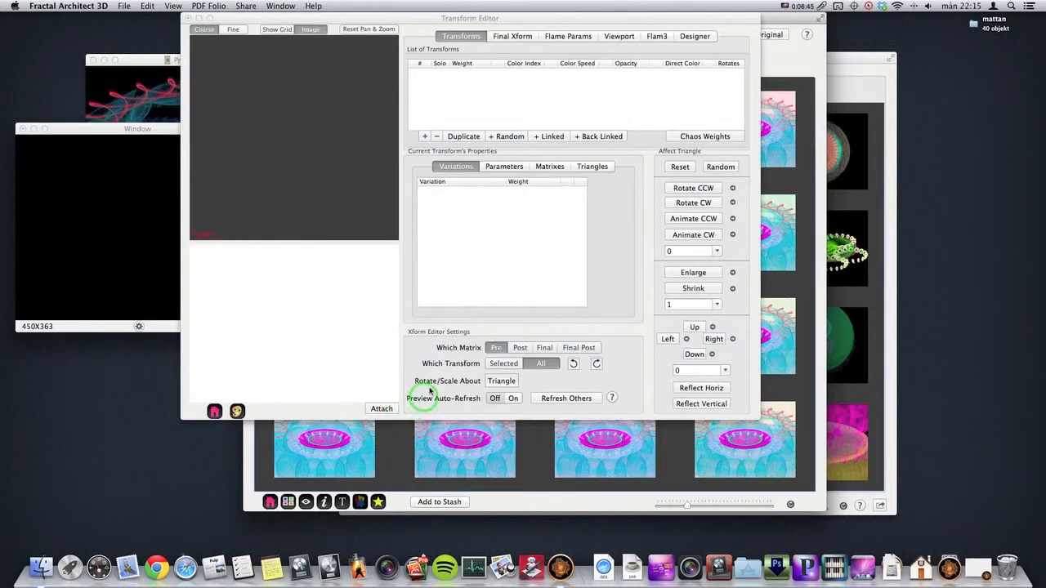
{"action": "left_click", "coordinate": [466, 94]}
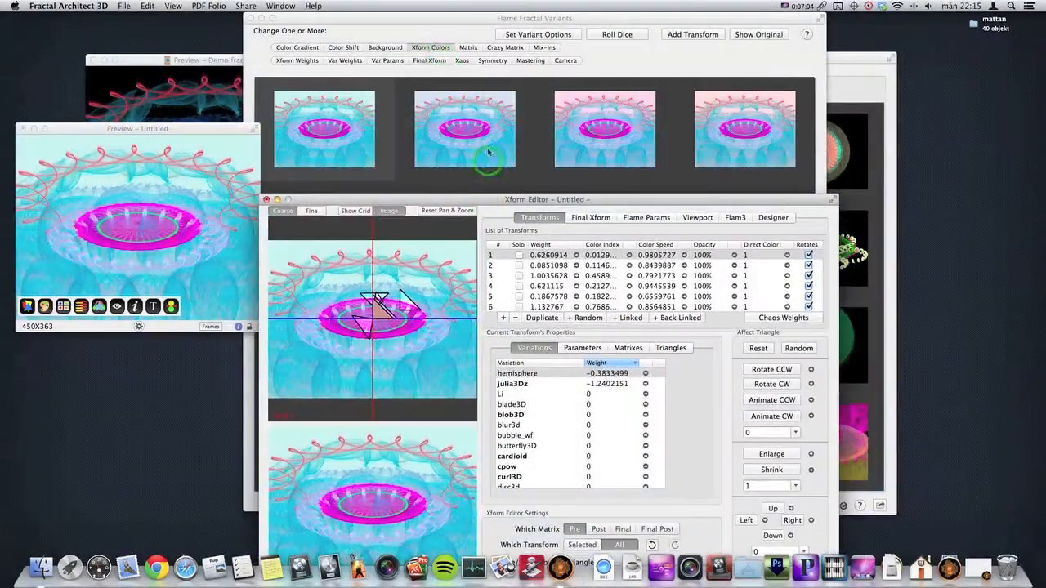
{"action": "left_click", "coordinate": [496, 200]}
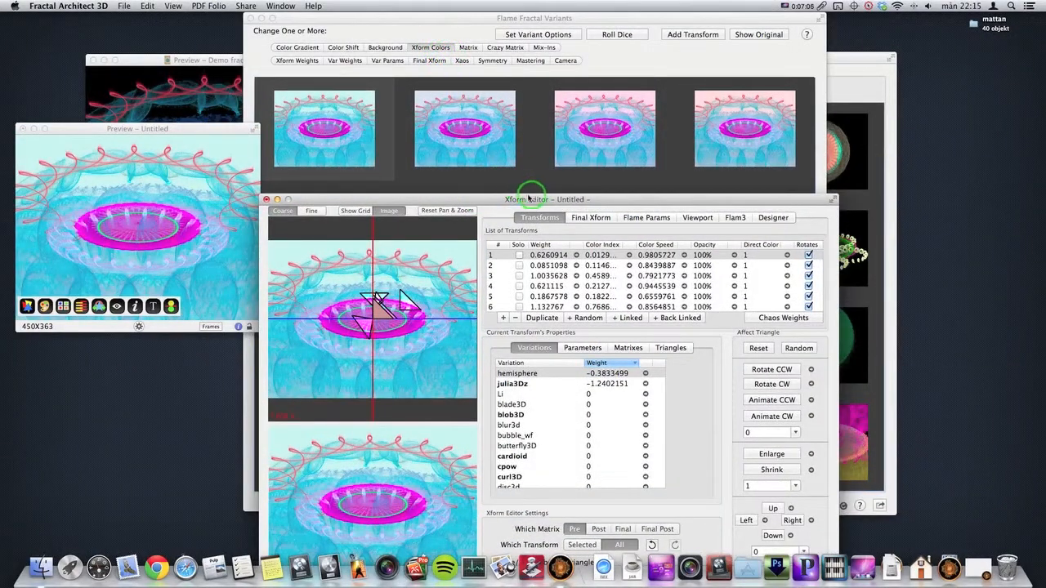
{"action": "left_click_drag", "start_coordinate": [496, 200], "coordinate": [448, 41]}
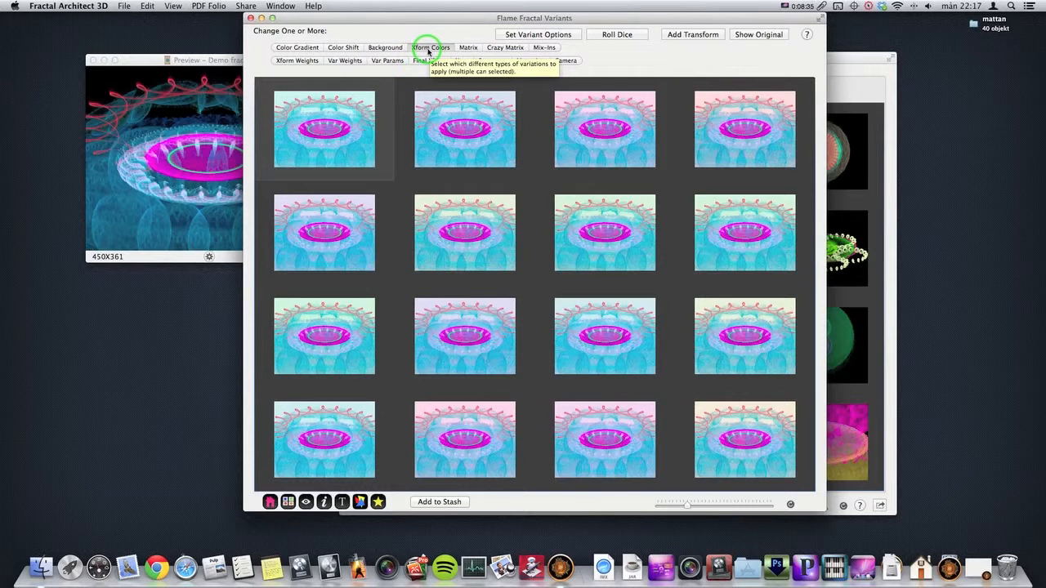
Regenerate the batch with no variation type active, select Xform Colors and generate variants again
{"action": "left_click", "coordinate": [613, 35]}
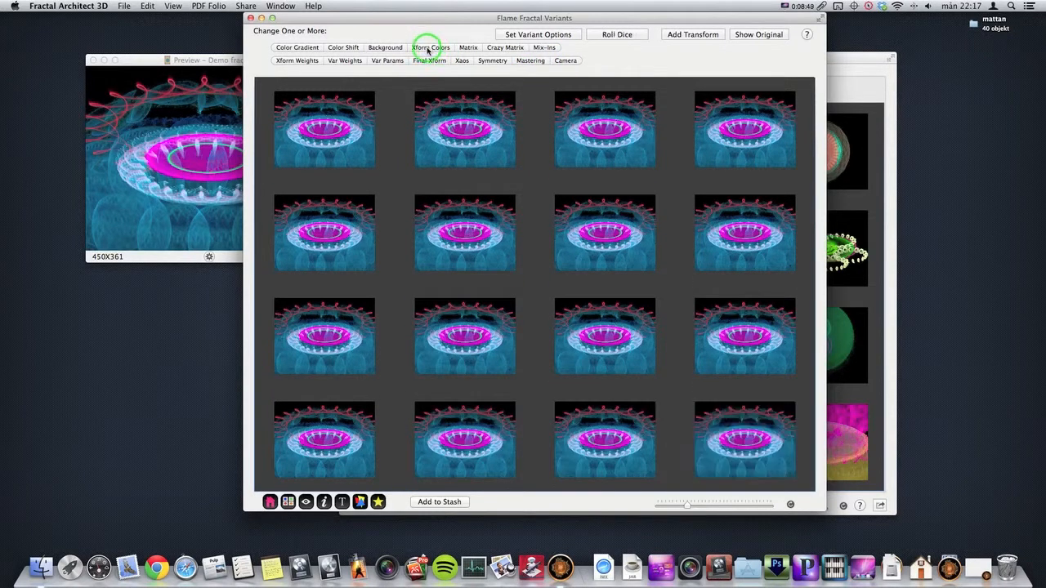
{"action": "left_click", "coordinate": [427, 48]}
{"action": "left_click", "coordinate": [627, 37]}
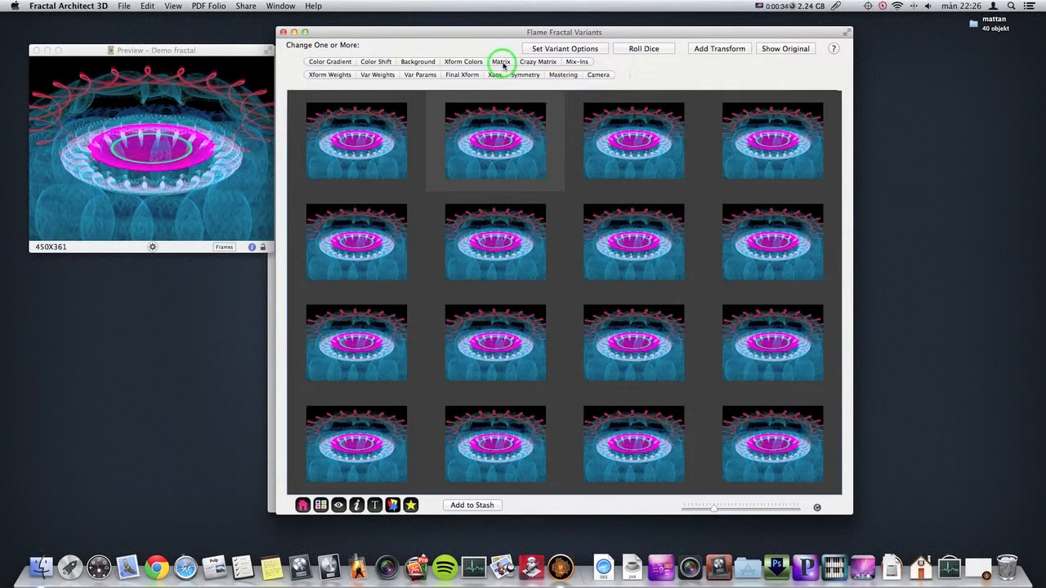
Select Matrix as the variation type and open the selected variant in the Xform Editor with the triangle grid shown
{"action": "left_click", "coordinate": [502, 62]}
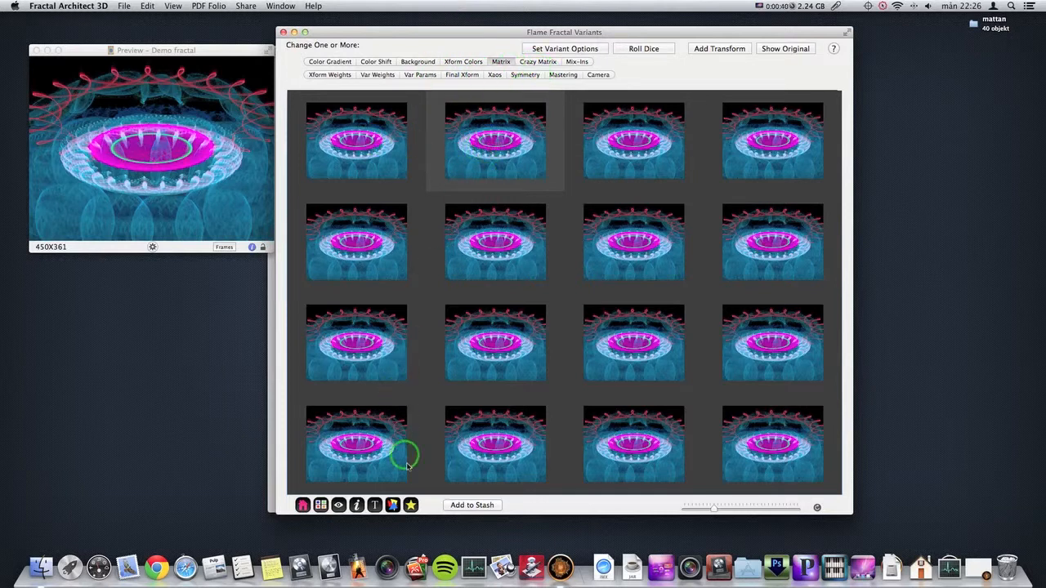
{"action": "left_click", "coordinate": [393, 505]}
{"action": "left_click", "coordinate": [238, 173]}
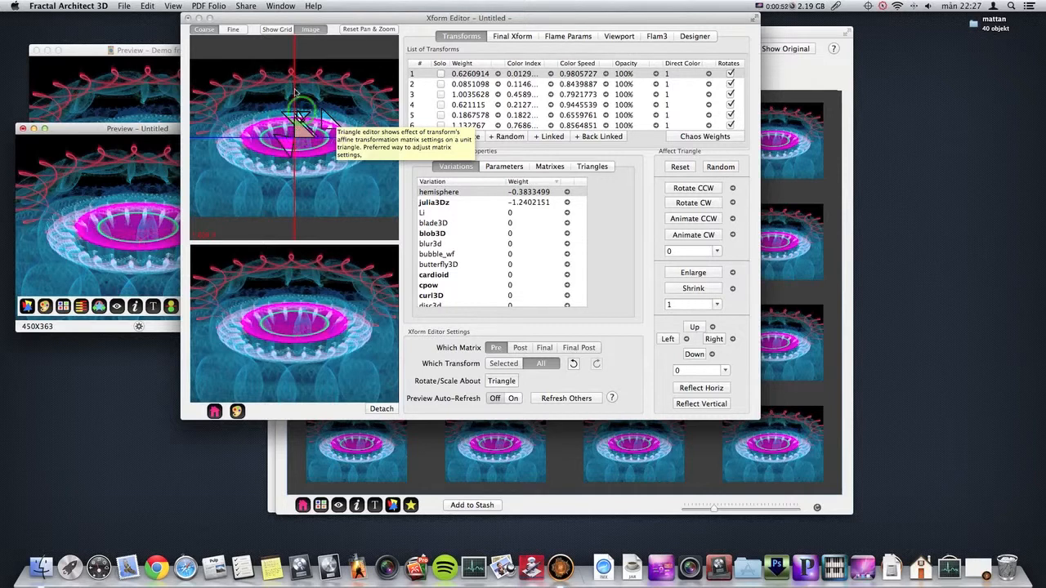
{"action": "left_click", "coordinate": [280, 33]}
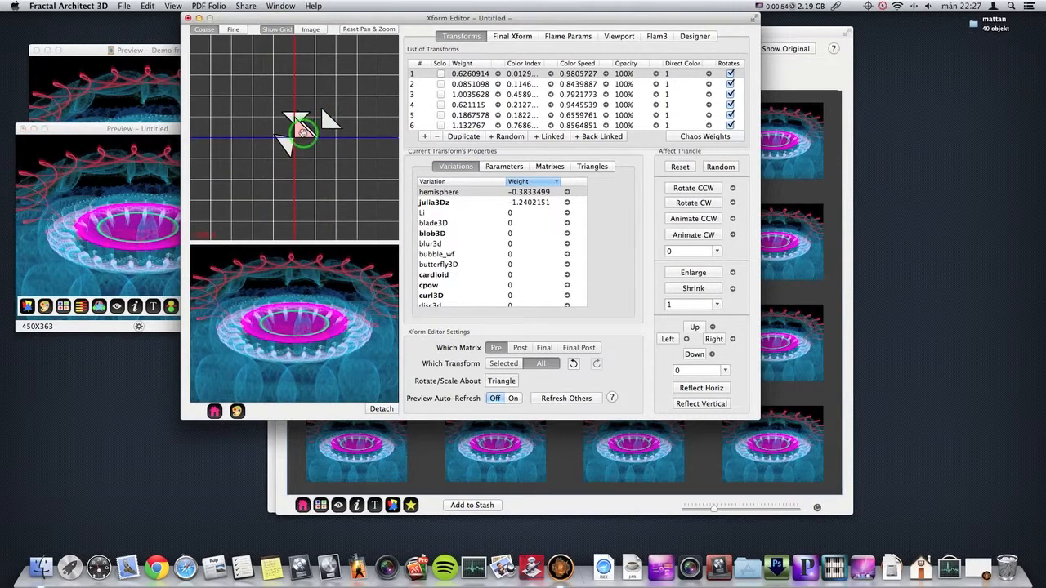
Reposition four transform triangles on the Xform Editor grid to show how moving the pre-matrix changes the fractal preview
{"action": "left_click_drag", "start_coordinate": [301, 133], "coordinate": [324, 177]}
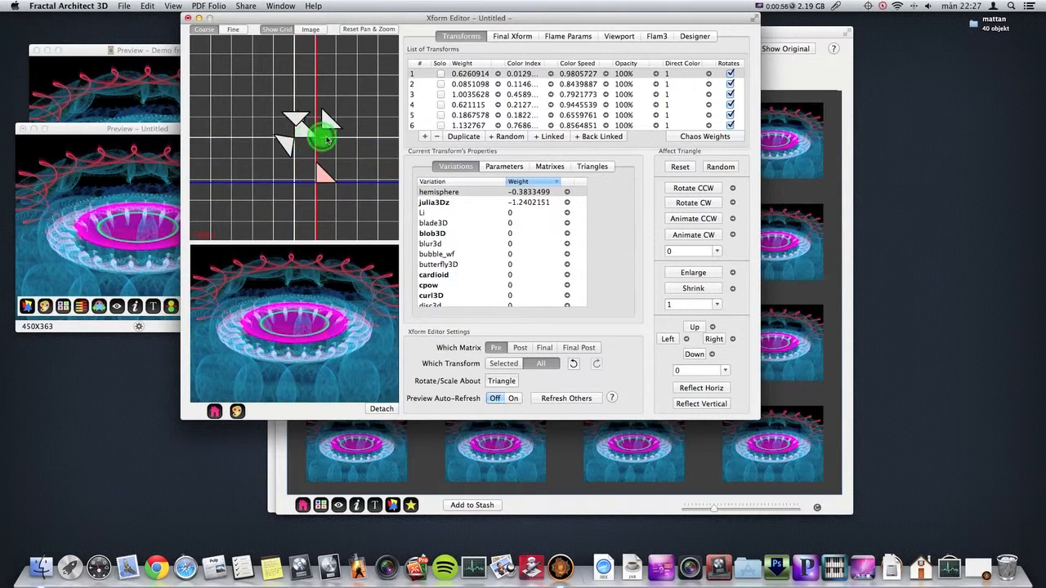
{"action": "left_click", "coordinate": [303, 129]}
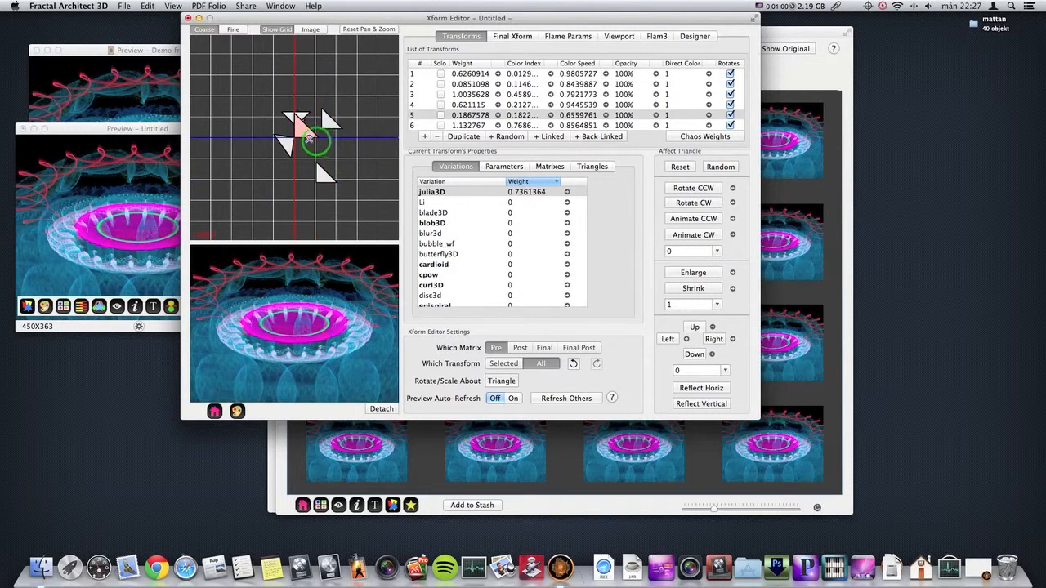
{"action": "left_click_drag", "start_coordinate": [302, 129], "coordinate": [337, 151]}
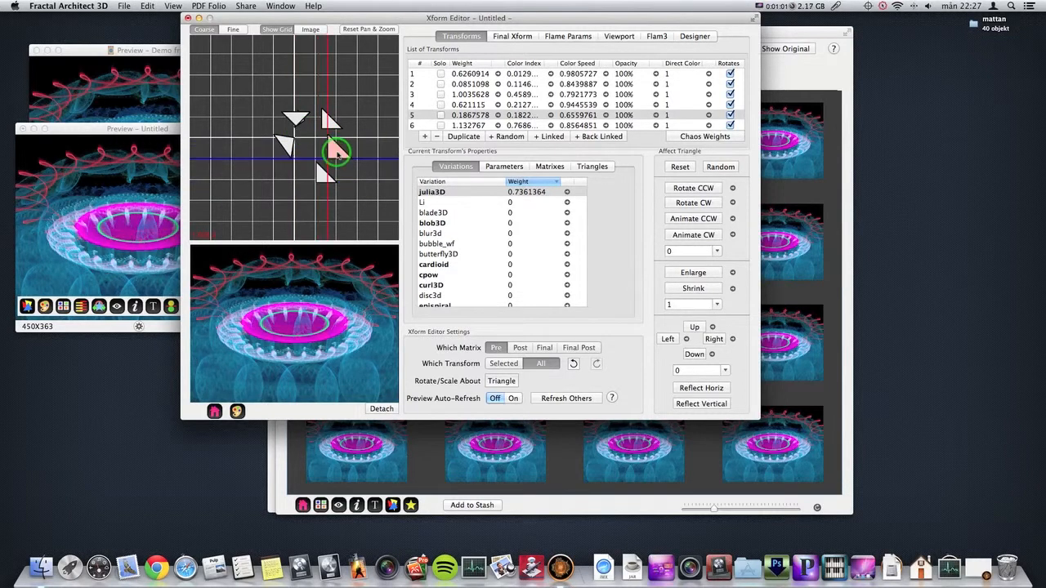
{"action": "left_click", "coordinate": [298, 118]}
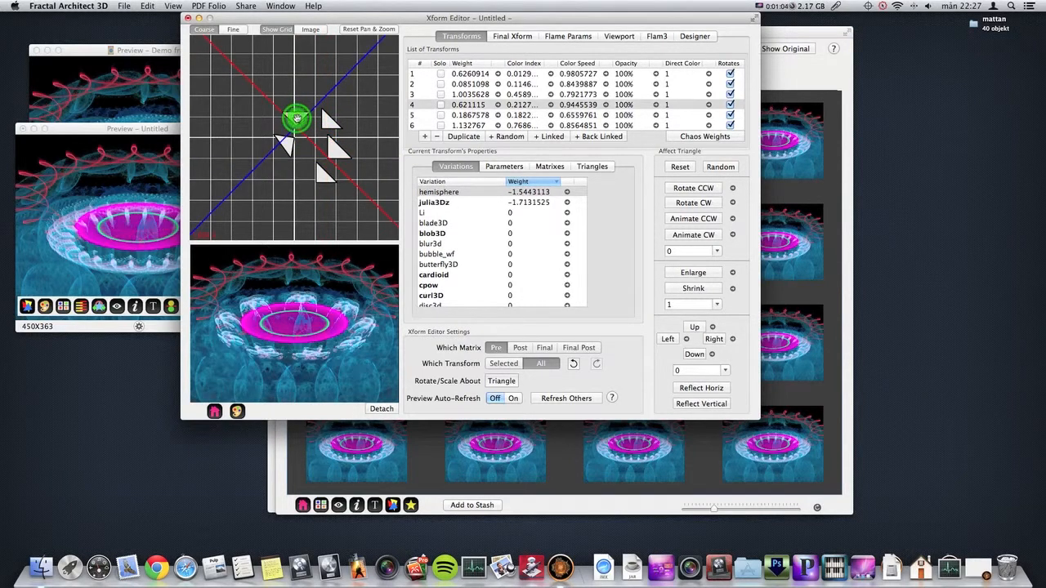
{"action": "left_click_drag", "start_coordinate": [294, 118], "coordinate": [272, 108]}
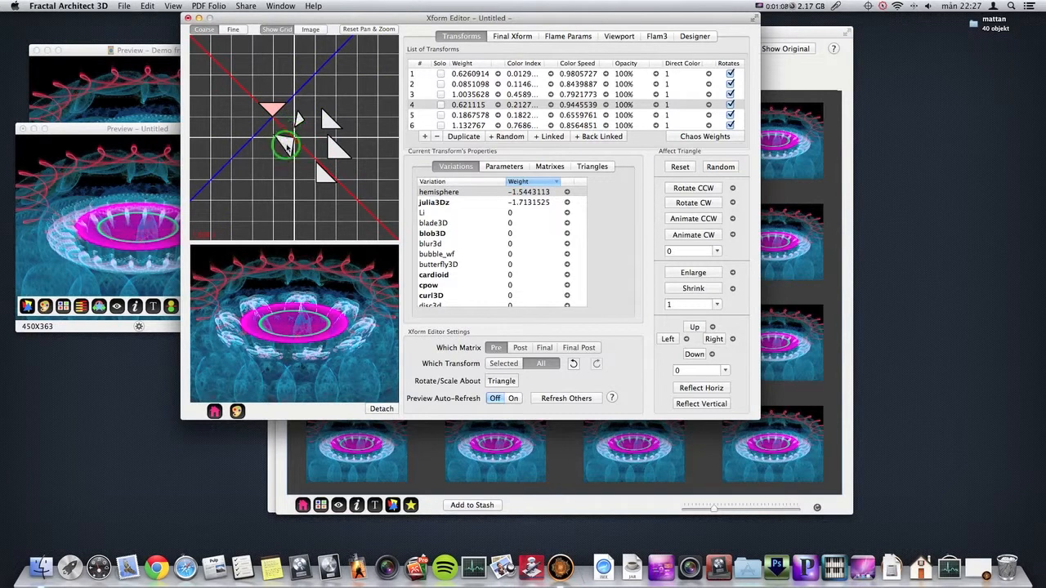
{"action": "left_click", "coordinate": [287, 146]}
{"action": "left_click_drag", "start_coordinate": [288, 144], "coordinate": [339, 187]}
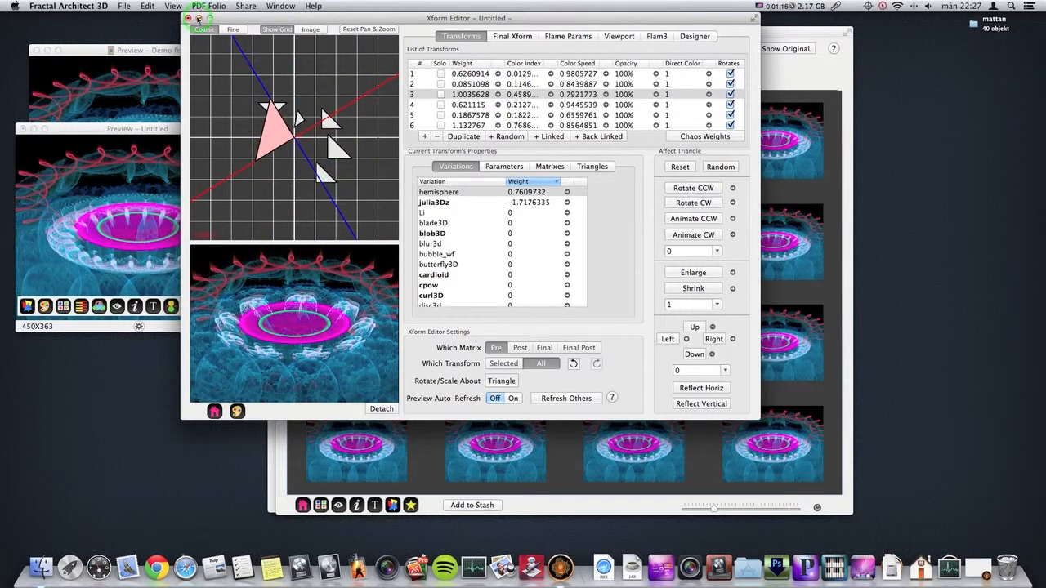
Close the Xform Editor and the untitled preview, and generate a new batch of Matrix variants
{"action": "left_click", "coordinate": [188, 17]}
{"action": "left_click", "coordinate": [23, 128]}
{"action": "left_click", "coordinate": [97, 189]}
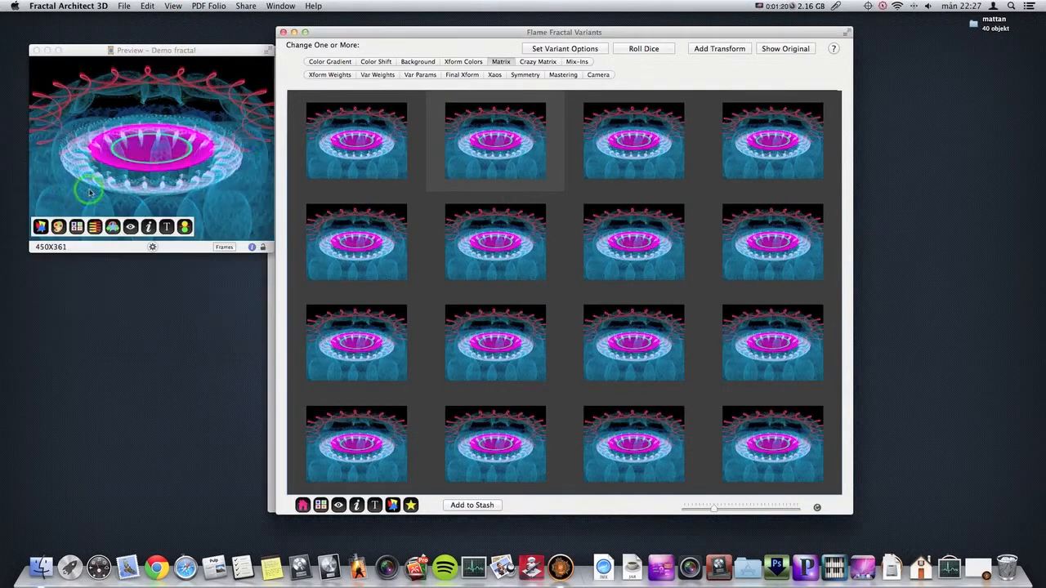
{"action": "left_click", "coordinate": [656, 50]}
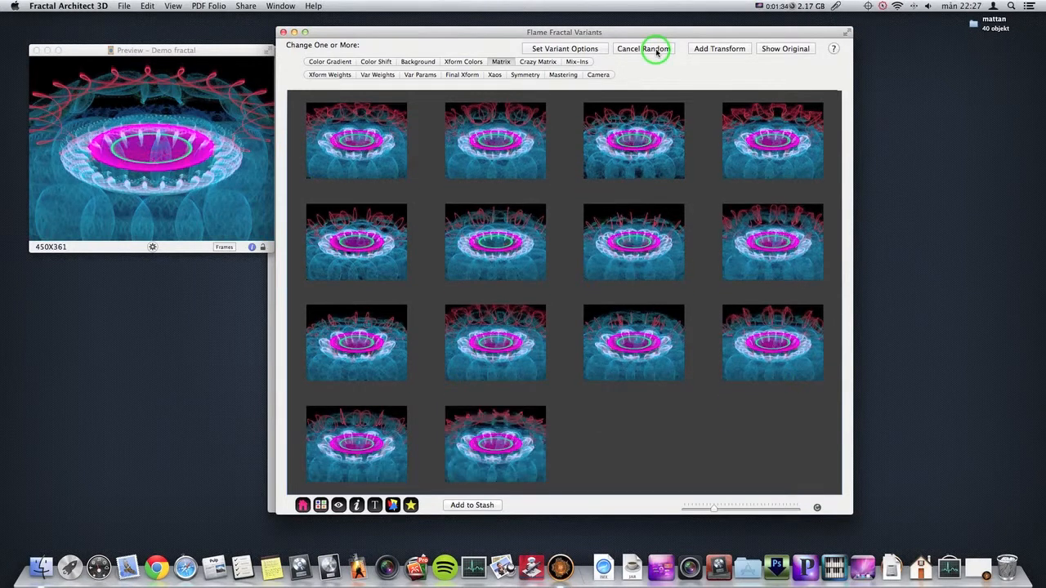
Open the Matrix variant options and randomize the operation order, scale origin and maximum change values
{"action": "left_click", "coordinate": [558, 49]}
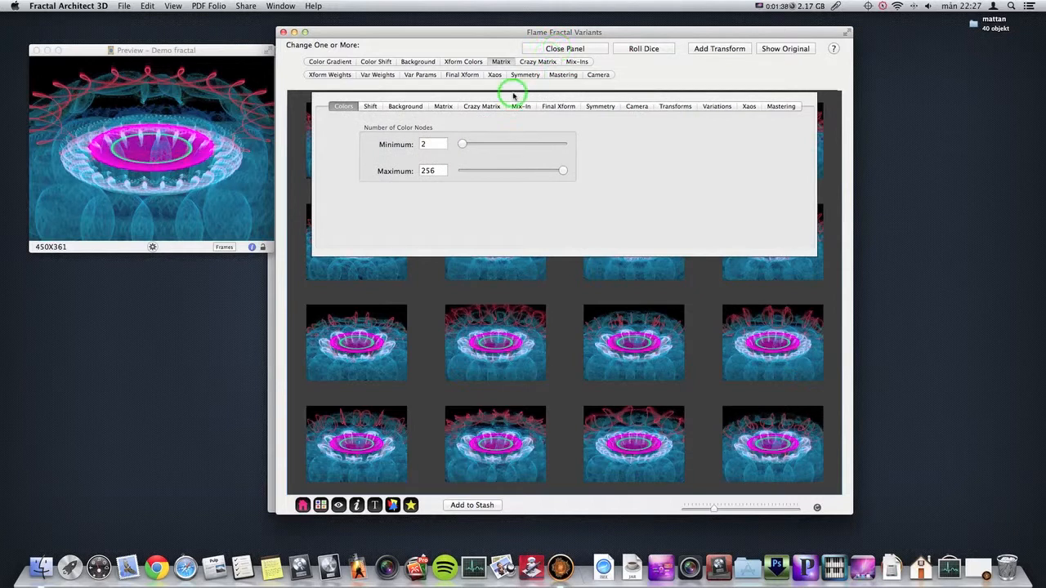
{"action": "left_click", "coordinate": [443, 106]}
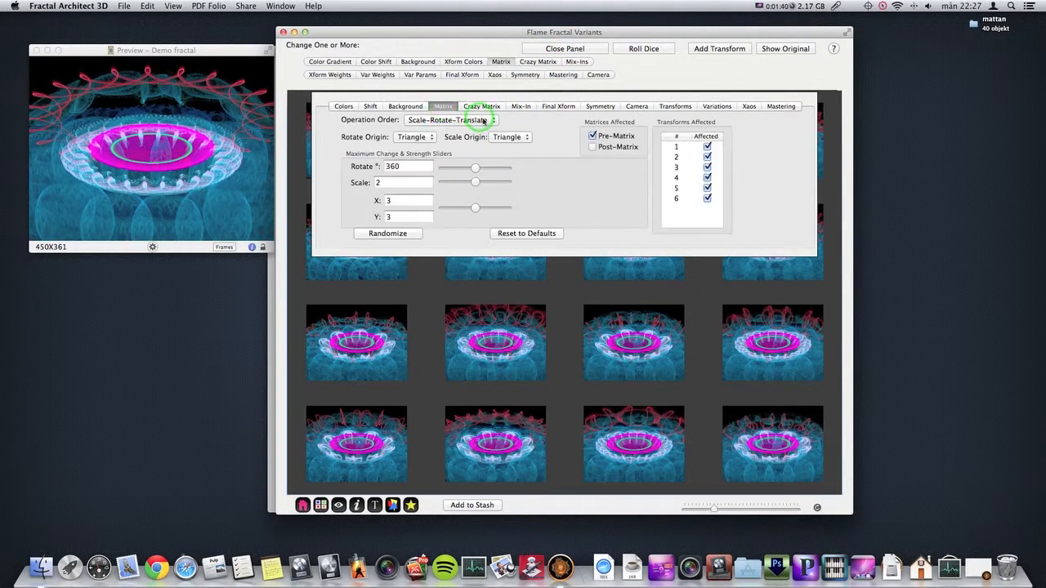
{"action": "left_click", "coordinate": [382, 236]}
{"action": "left_click", "coordinate": [384, 189]}
{"action": "left_click", "coordinate": [516, 187]}
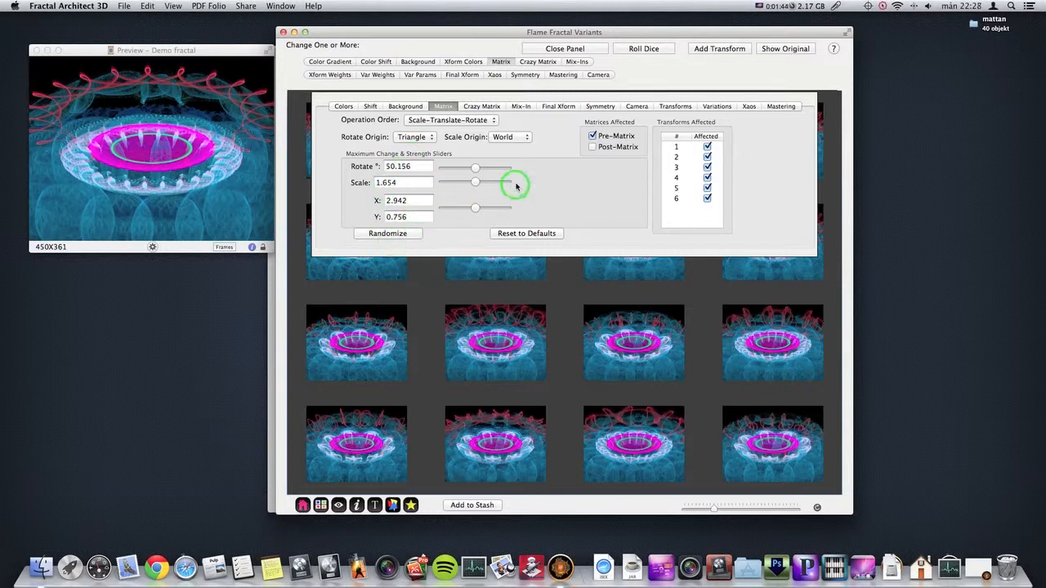
Lower the Matrix rotate, scale and translate strengths to near their minimum and generate variants
{"action": "left_click_drag", "start_coordinate": [474, 170], "coordinate": [449, 169]}
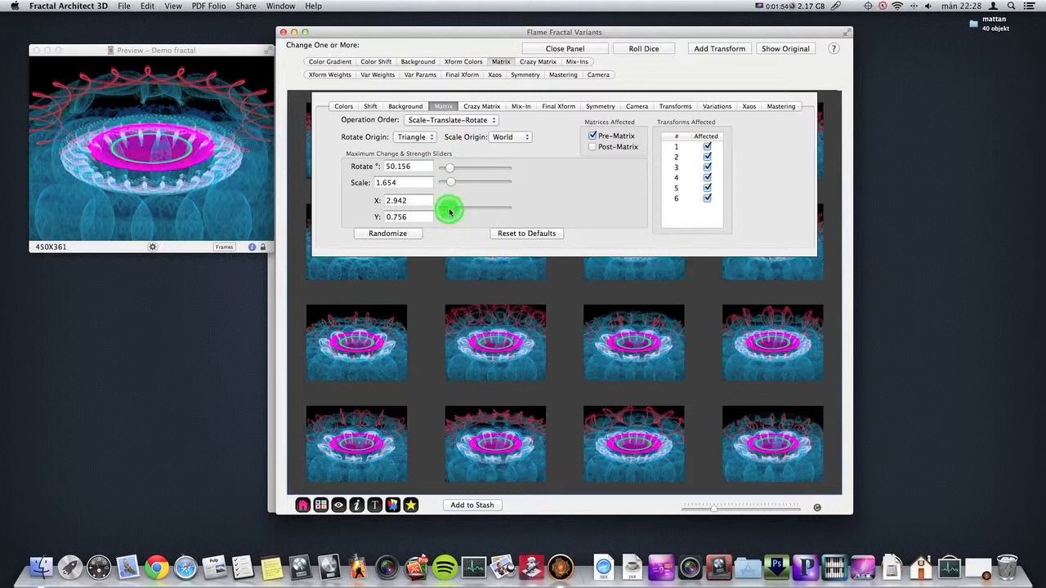
{"action": "left_click_drag", "start_coordinate": [448, 212], "coordinate": [450, 183]}
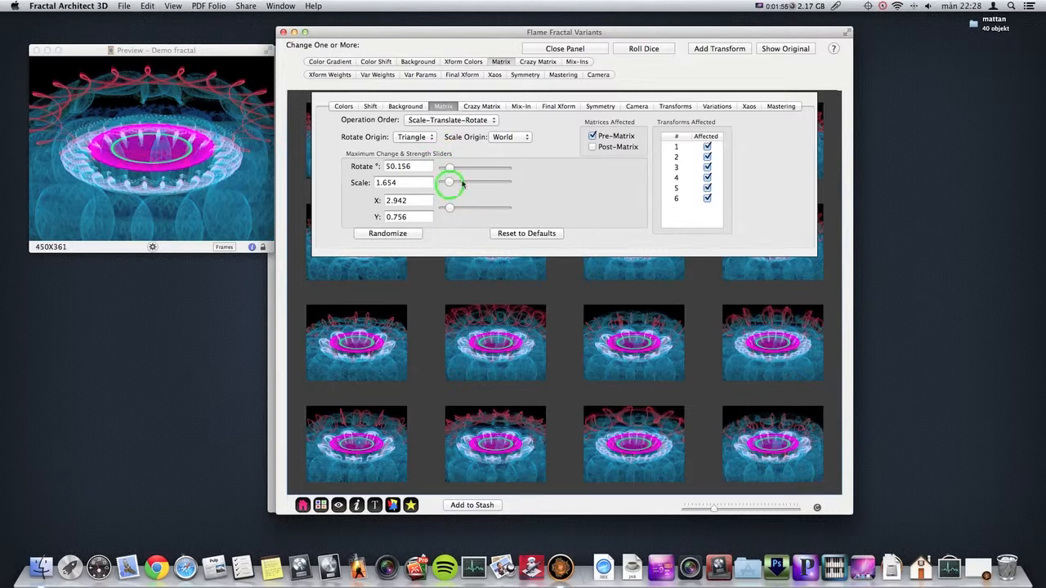
{"action": "left_click", "coordinate": [643, 47]}
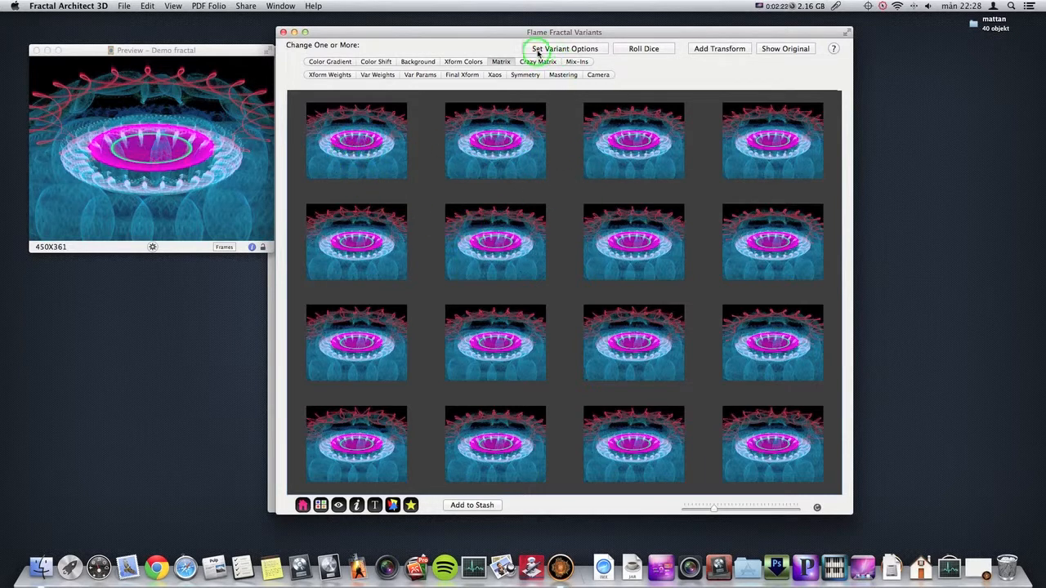
Raise the three Matrix strengths to about the middle of their range and generate variants again
{"action": "left_click", "coordinate": [538, 51]}
{"action": "left_click_drag", "start_coordinate": [447, 168], "coordinate": [472, 208]}
{"action": "left_click", "coordinate": [658, 48]}
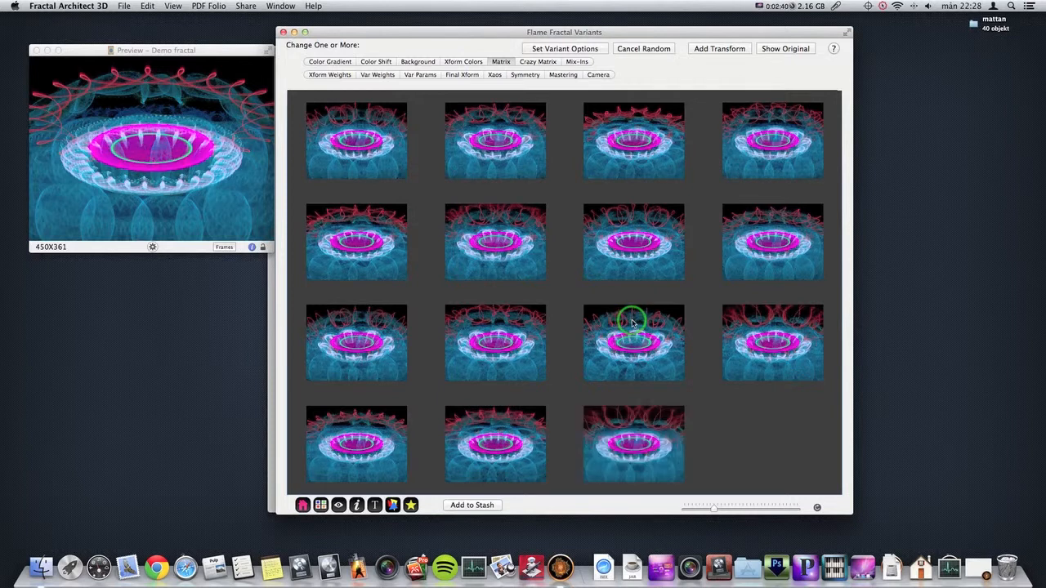
Raise the Matrix rotate, scale and translate strengths to about 80 percent and generate another batch of variants
{"action": "left_click", "coordinate": [548, 51]}
{"action": "left_click_drag", "start_coordinate": [477, 169], "coordinate": [499, 208]}
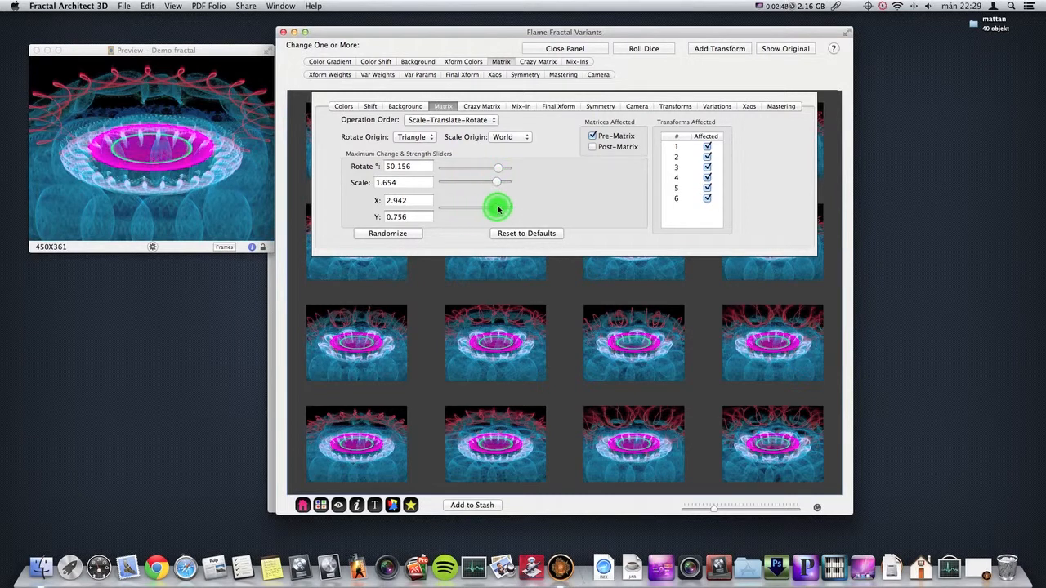
{"action": "left_click", "coordinate": [627, 48]}
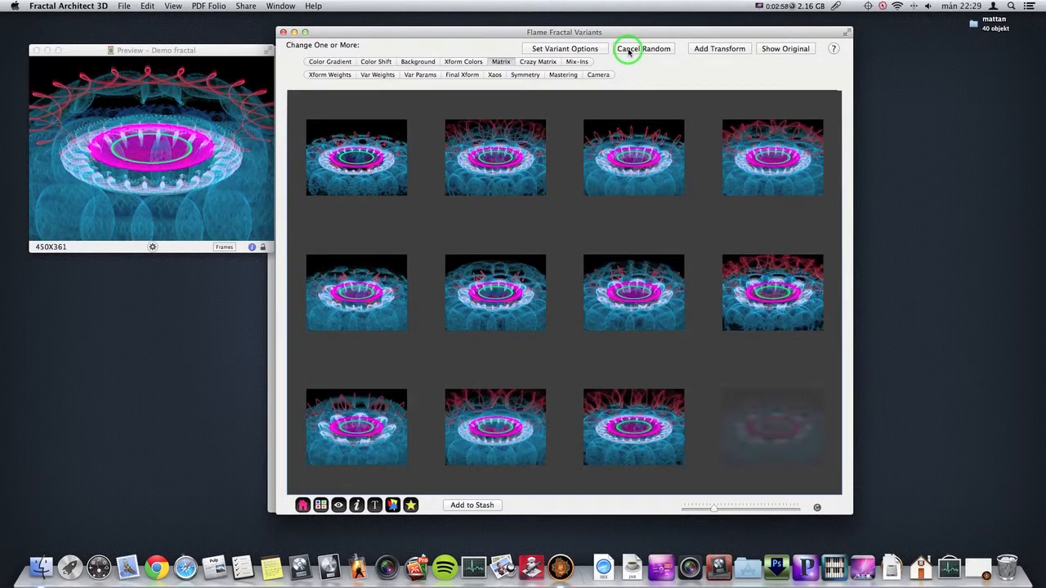
Randomize the Matrix maximum change values at the current strengths and generate new variants
{"action": "left_click", "coordinate": [568, 50]}
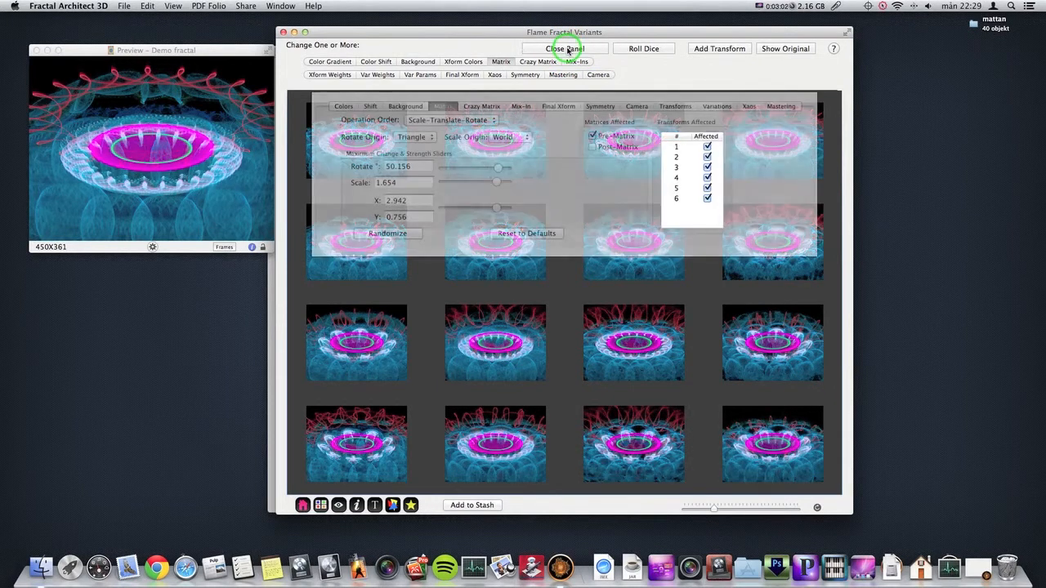
{"action": "left_click", "coordinate": [371, 233]}
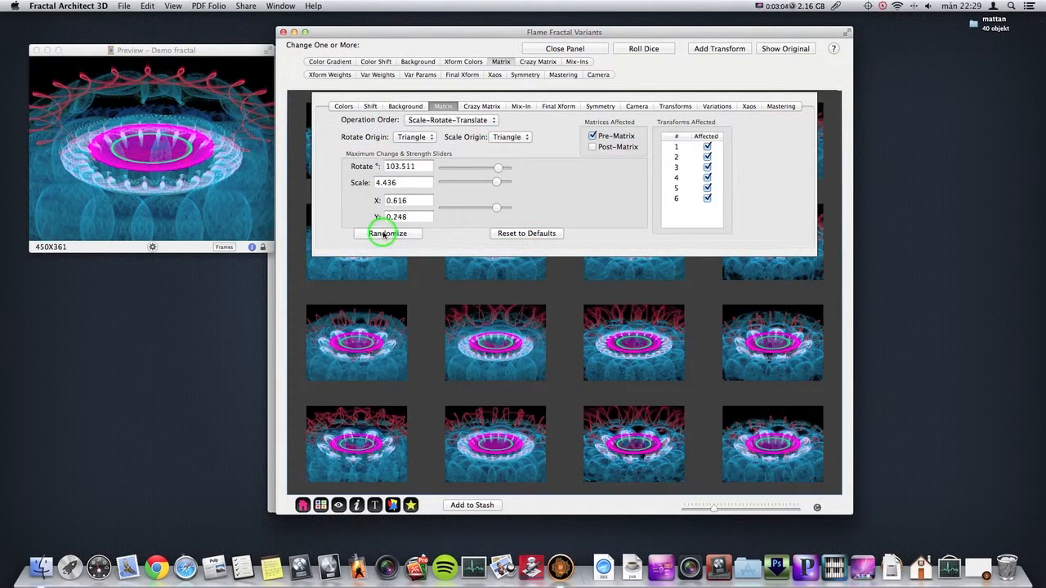
{"action": "left_click", "coordinate": [656, 51]}
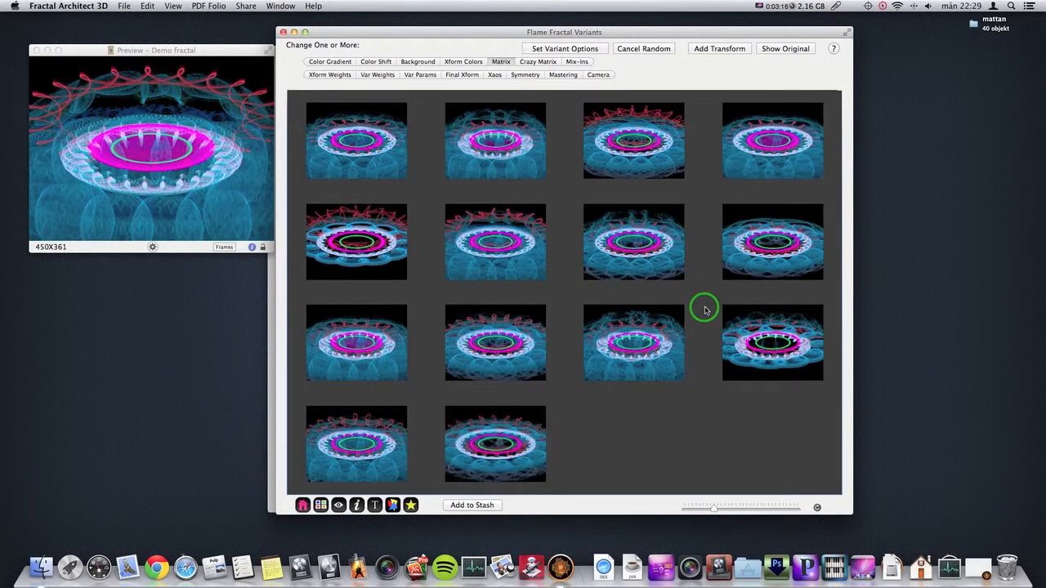
Reduce the Matrix strengths to just above the middle, include the Post-Matrix alongside the Pre-Matrix, and generate variants
{"action": "left_click", "coordinate": [563, 48]}
{"action": "left_click_drag", "start_coordinate": [494, 169], "coordinate": [483, 209]}
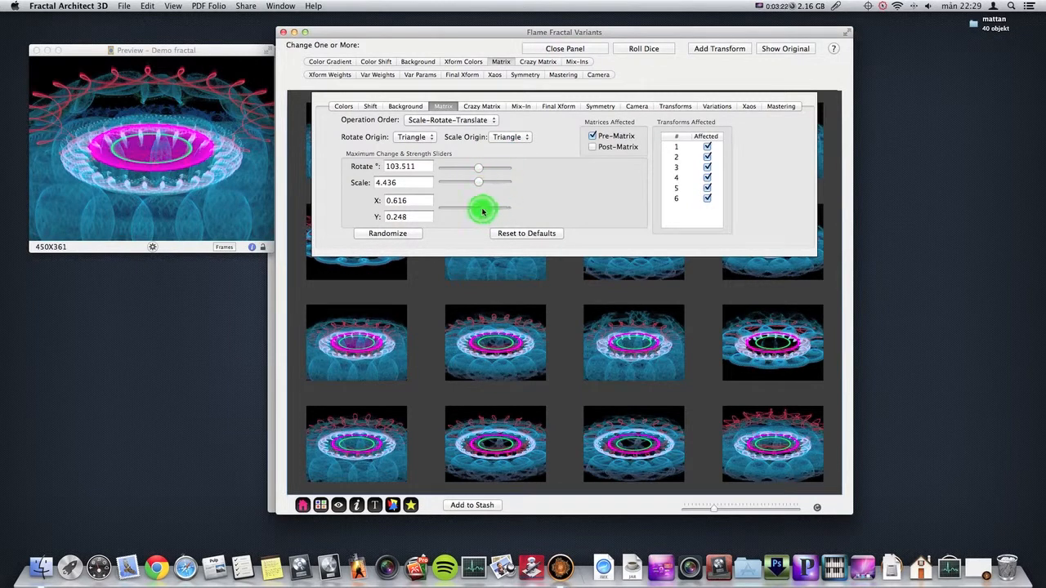
{"action": "left_click", "coordinate": [594, 136]}
{"action": "left_click_drag", "start_coordinate": [483, 209], "coordinate": [479, 207]}
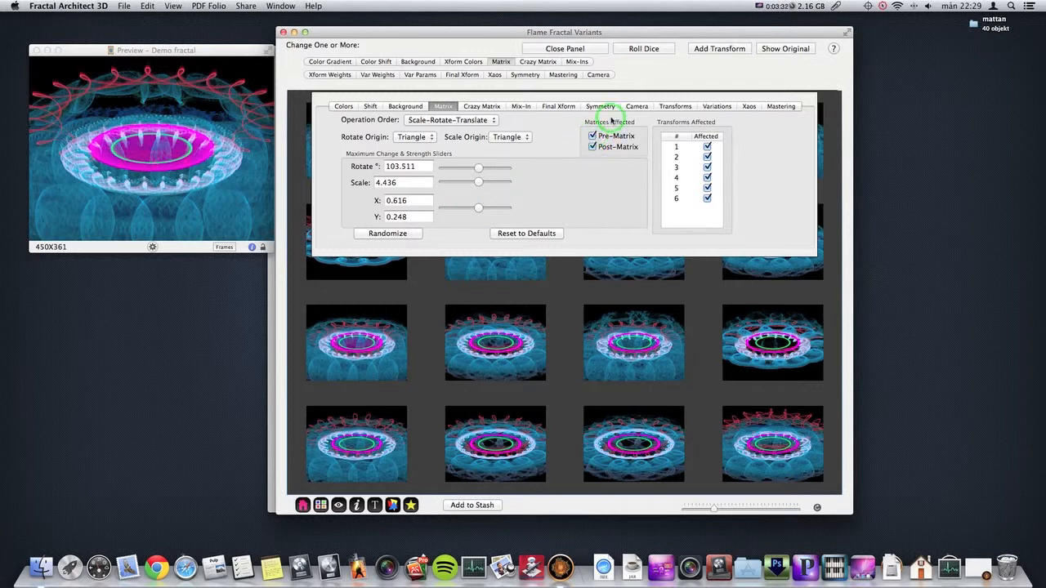
{"action": "left_click", "coordinate": [646, 46]}
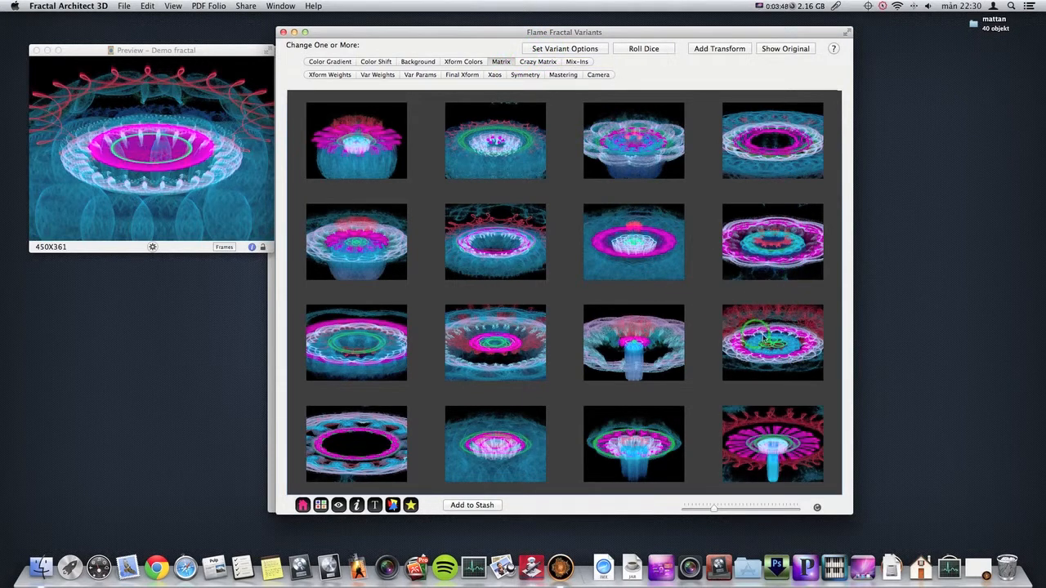
Raise the three strengths to about 85 percent with both Pre-Matrix and Post-Matrix affected, and generate variants
{"action": "left_click", "coordinate": [563, 47]}
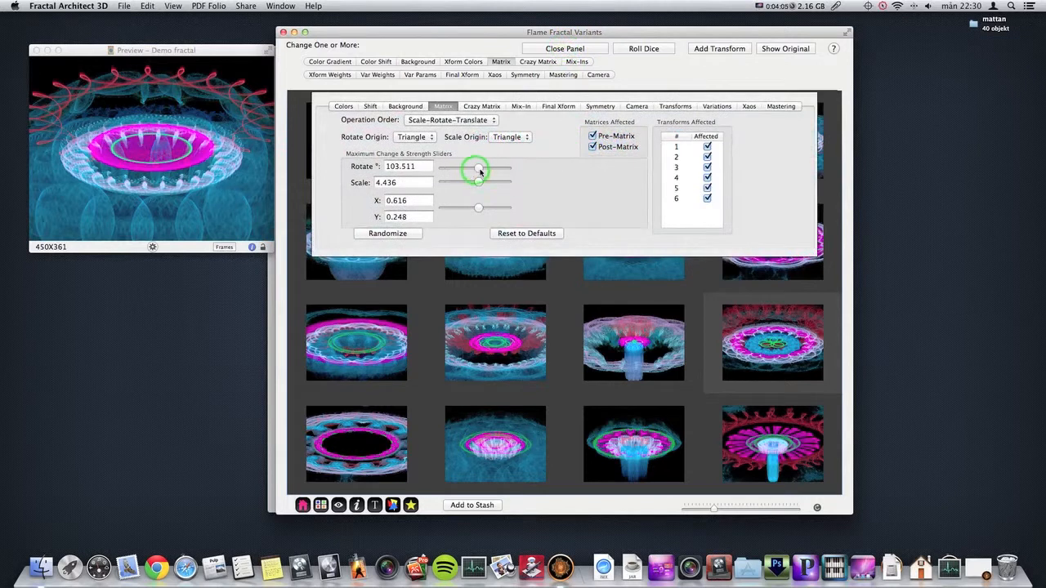
{"action": "left_click_drag", "start_coordinate": [479, 167], "coordinate": [501, 206]}
{"action": "left_click", "coordinate": [636, 55]}
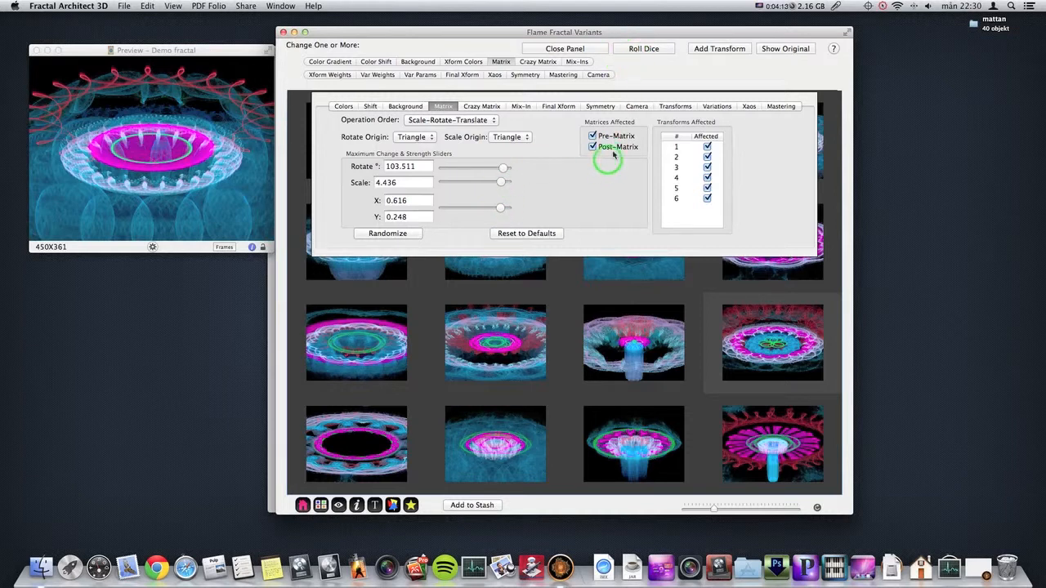
{"action": "left_click", "coordinate": [629, 49]}
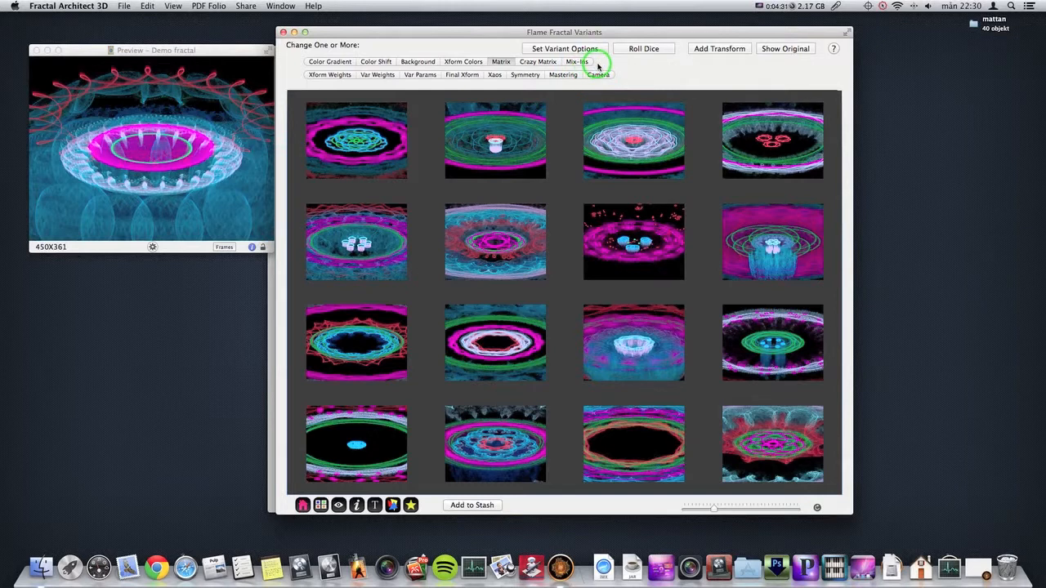
Bring the Matrix strengths back to about the middle and exclude transforms 1 to 4 from the affected transforms
{"action": "left_click", "coordinate": [573, 51]}
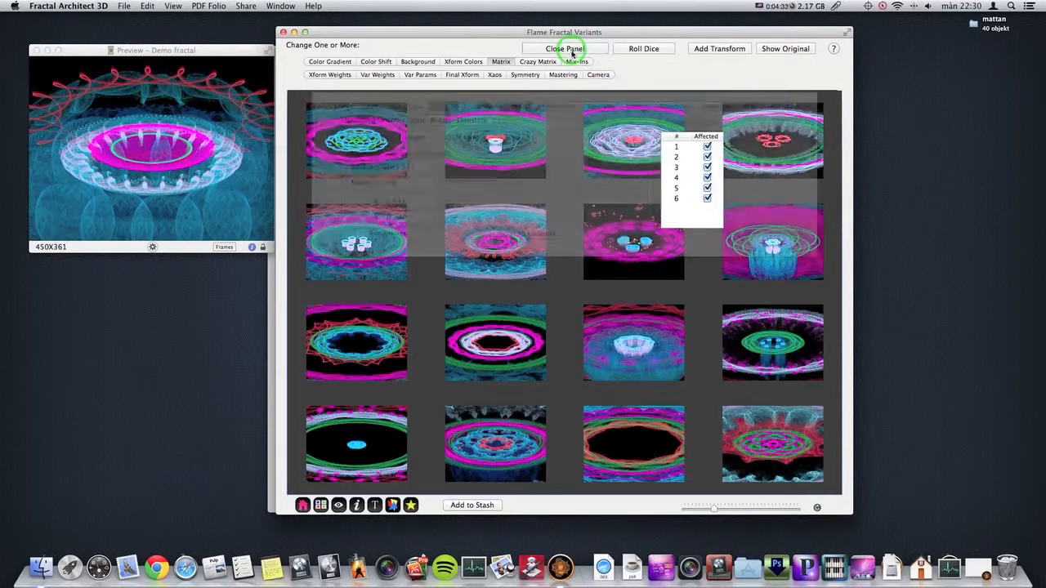
{"action": "mouse_move", "coordinate": [498, 210]}
{"action": "left_mouse_down"}
{"action": "mouse_move", "coordinate": [467, 208]}
{"action": "mouse_move", "coordinate": [499, 178]}
{"action": "mouse_move", "coordinate": [475, 179]}
{"action": "mouse_move", "coordinate": [484, 179]}
{"action": "mouse_move", "coordinate": [473, 168]}
{"action": "mouse_move", "coordinate": [478, 207]}
{"action": "left_mouse_up"}
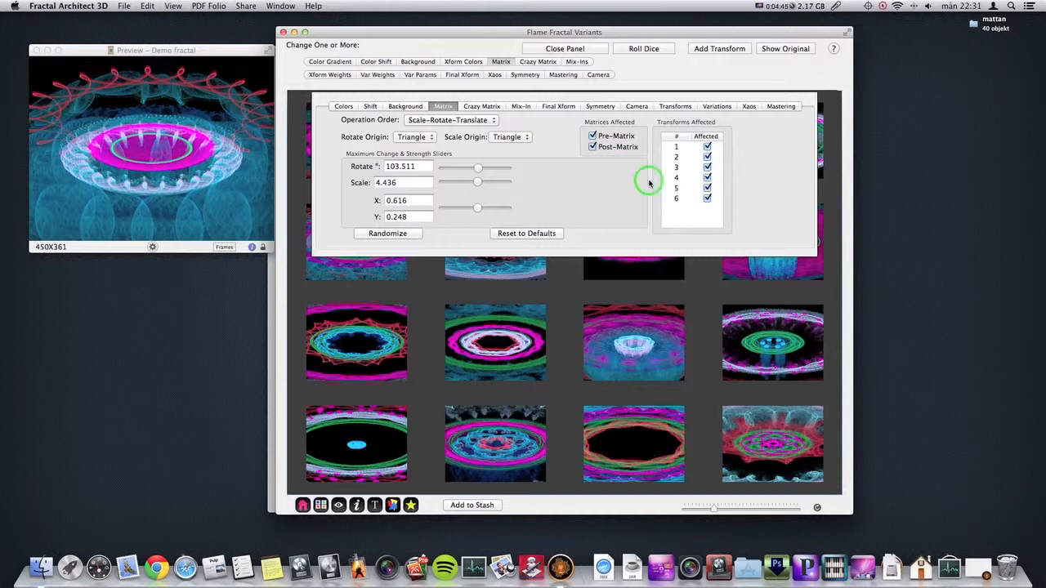
{"action": "left_click", "coordinate": [708, 147]}
{"action": "left_click", "coordinate": [708, 157]}
{"action": "left_click", "coordinate": [708, 167]}
{"action": "left_click", "coordinate": [707, 177]}
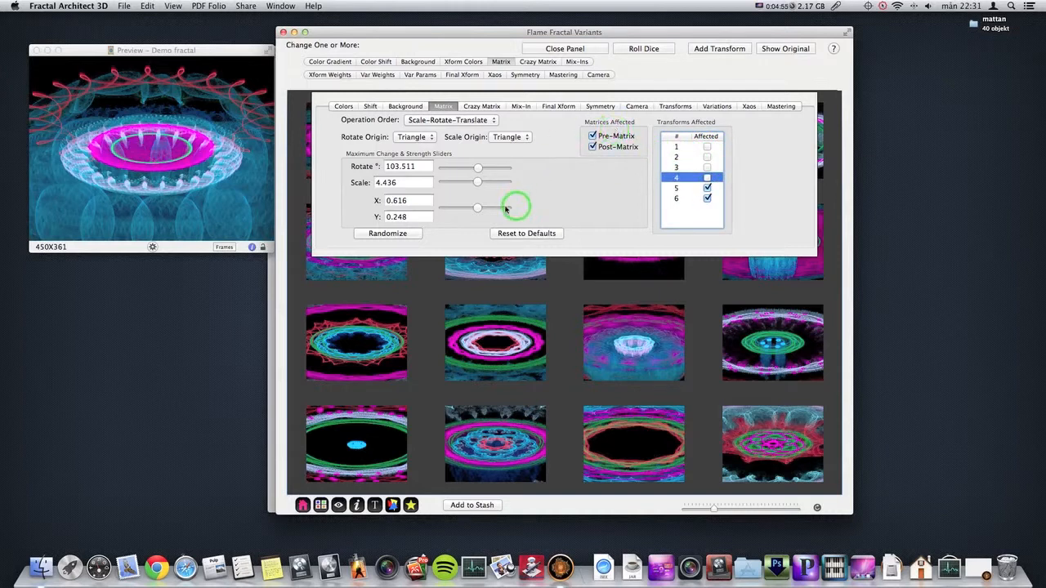
Raise the translate, scale and rotate strengths to about 80 percent and generate variants affecting only transforms 5 and 6
{"action": "left_click_drag", "start_coordinate": [479, 208], "coordinate": [495, 208]}
{"action": "left_click", "coordinate": [499, 182]}
{"action": "left_click", "coordinate": [497, 167]}
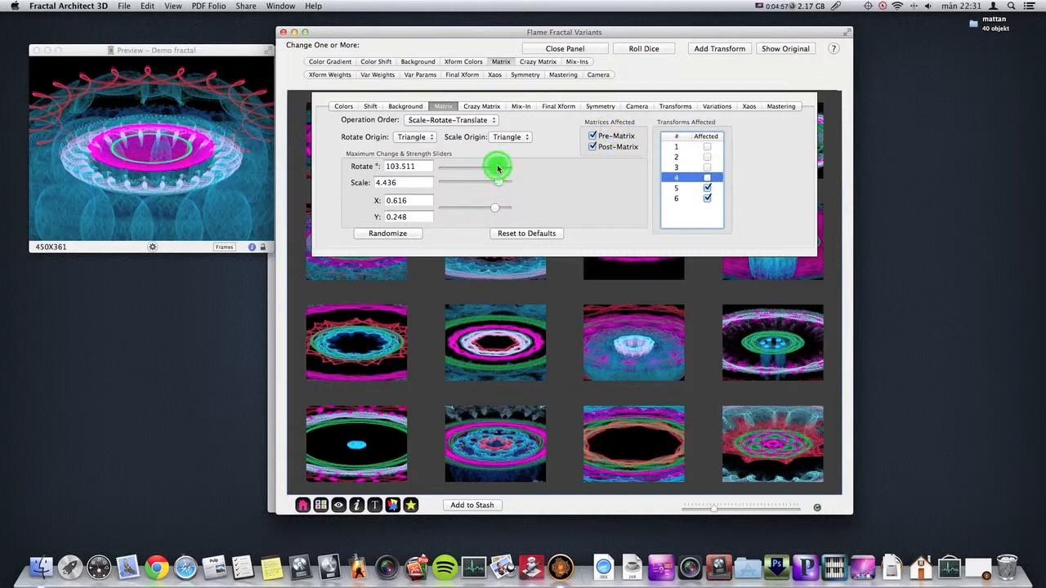
{"action": "left_click", "coordinate": [643, 50]}
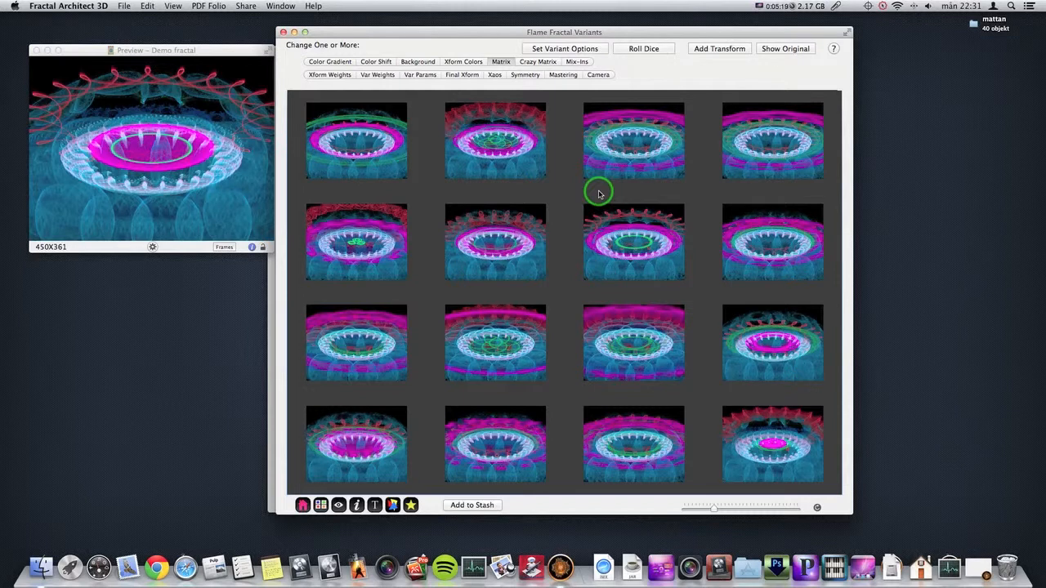
Include transforms 1 to 4 again among the transforms affected by the Matrix options
{"action": "left_click", "coordinate": [541, 49]}
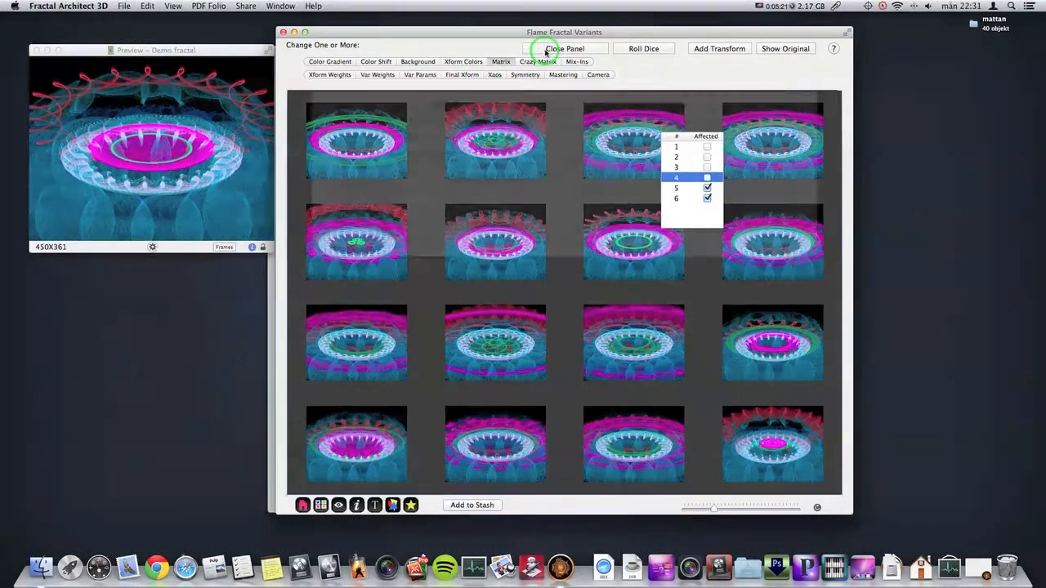
{"action": "left_click", "coordinate": [707, 178]}
{"action": "left_click", "coordinate": [707, 167]}
{"action": "left_click", "coordinate": [706, 156]}
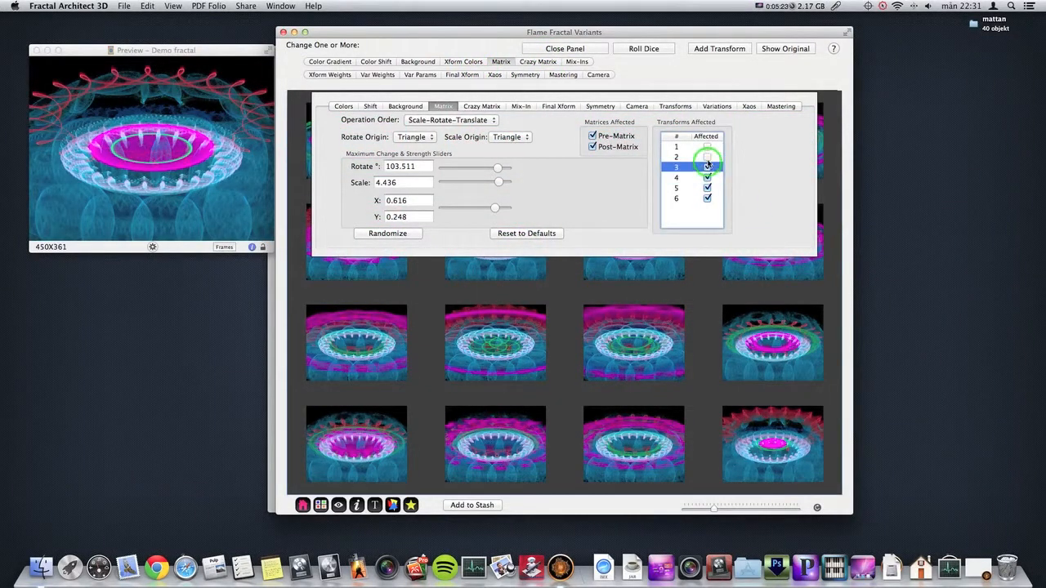
{"action": "left_click", "coordinate": [707, 146]}
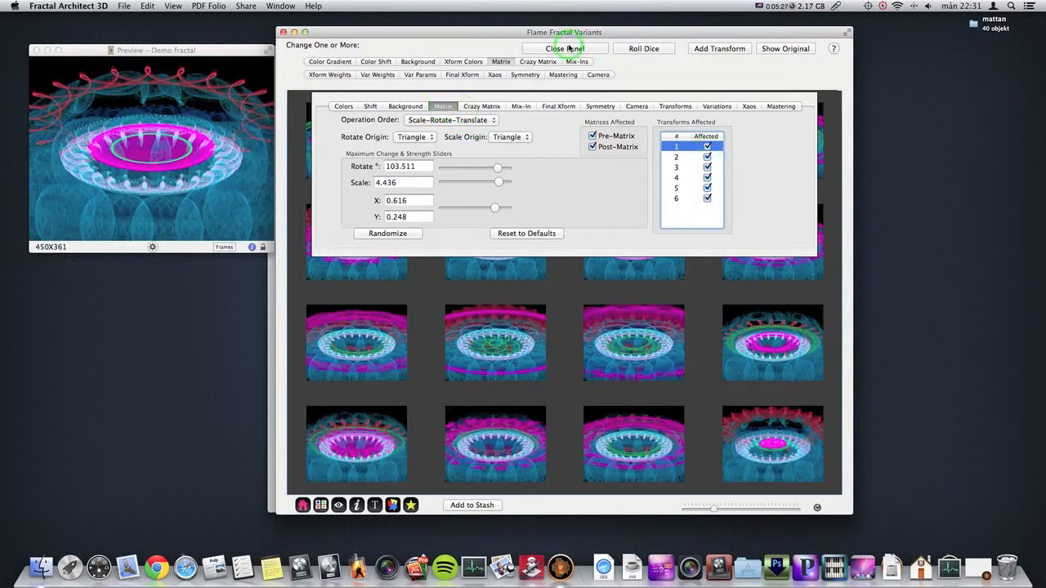
Switch the variation type from Matrix to Crazy Matrix, show its options, and generate variants with all multipliers at 0.15
{"action": "left_click", "coordinate": [538, 61]}
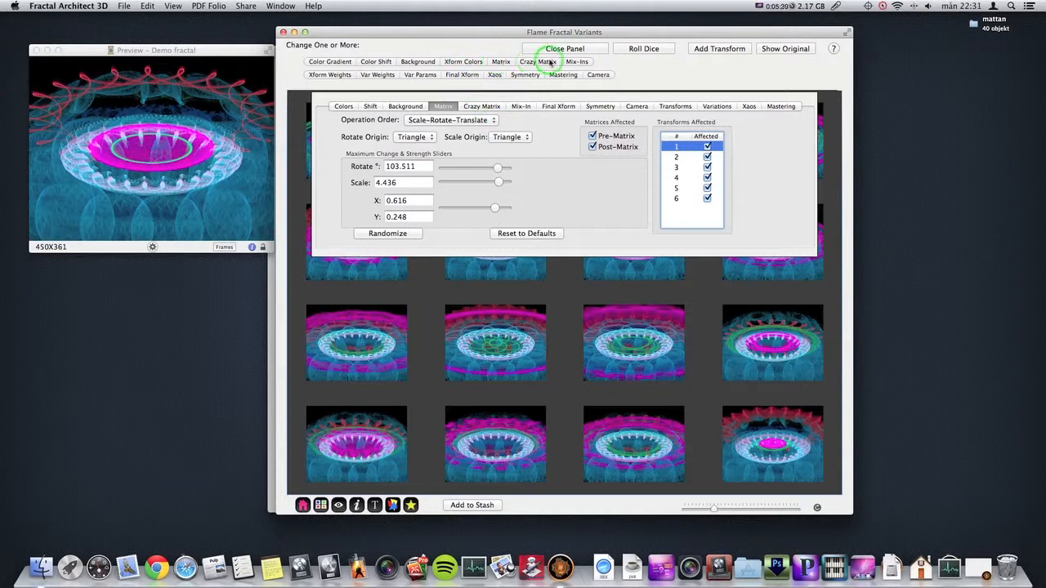
{"action": "left_click", "coordinate": [469, 107]}
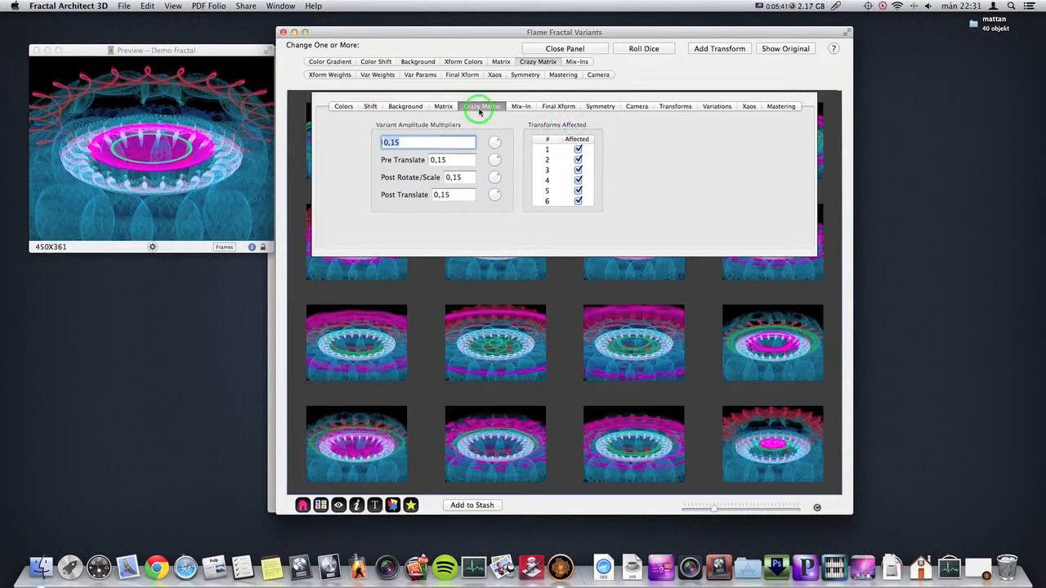
{"action": "left_click", "coordinate": [632, 49]}
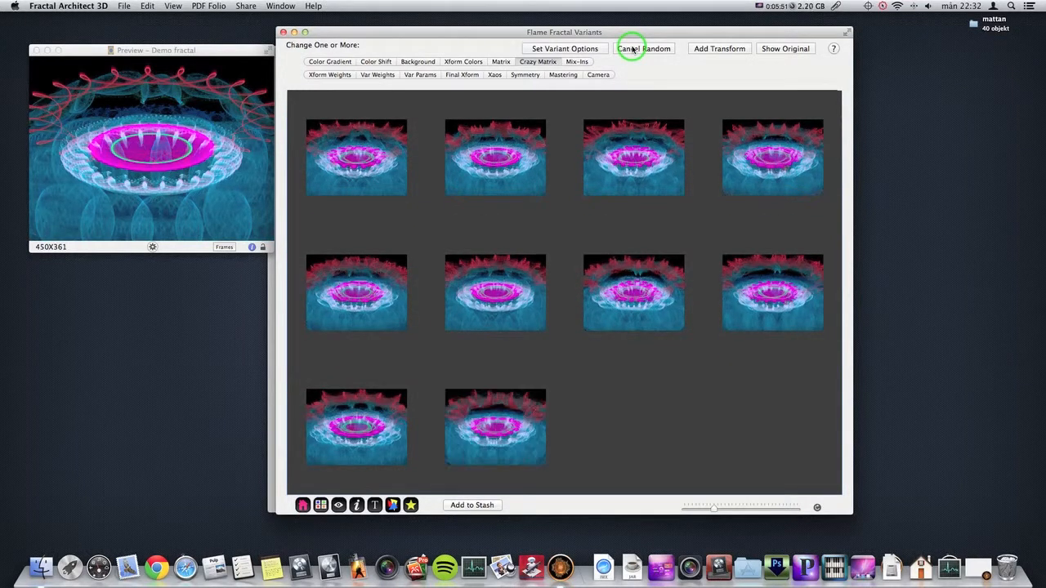
Raise the four Crazy Matrix amplitude multipliers, pre and post rotate/scale and translate, to about 0.4 and generate variants
{"action": "left_click", "coordinate": [562, 49]}
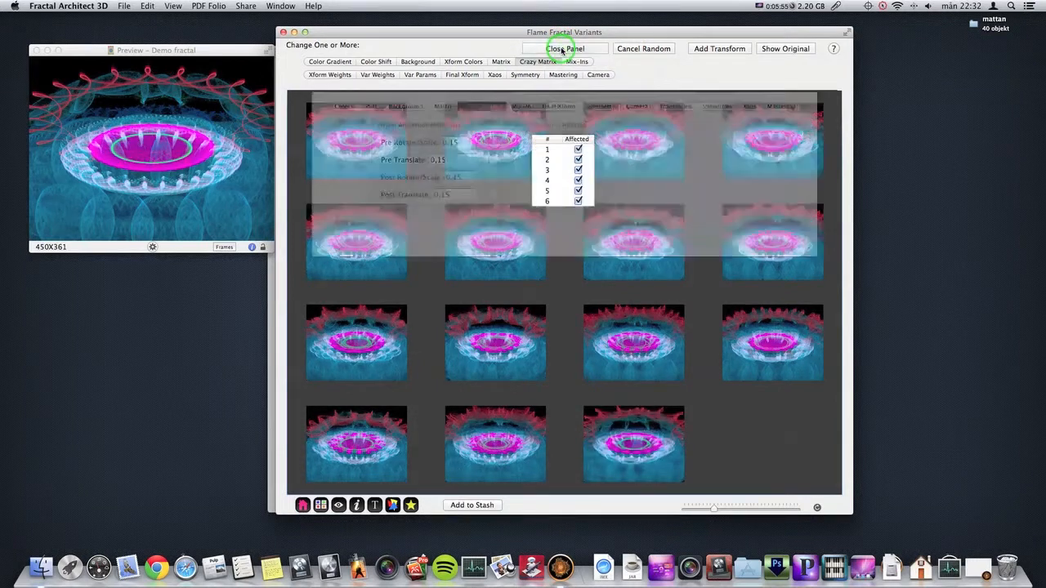
{"action": "left_click", "coordinate": [495, 150]}
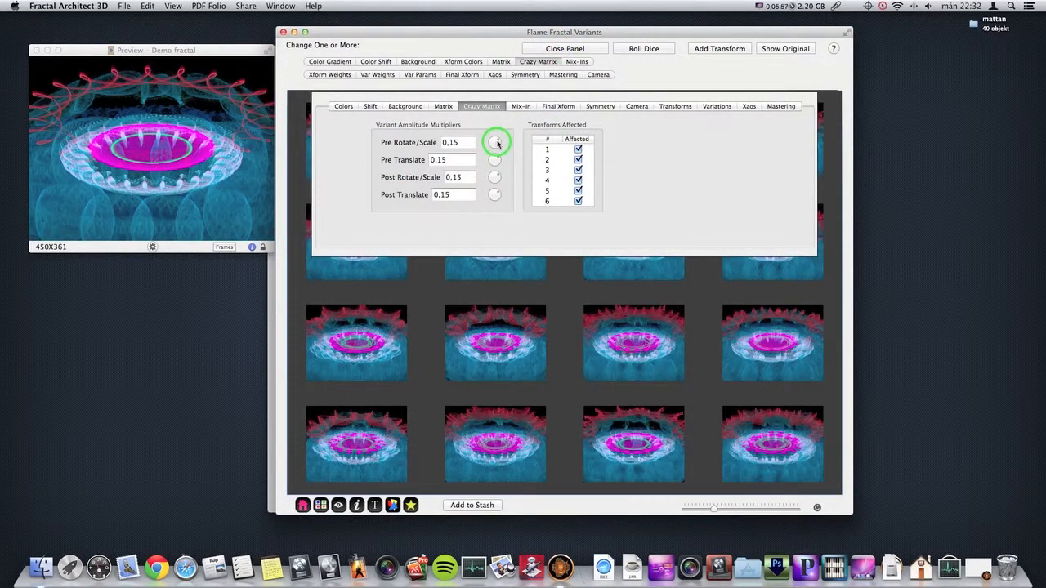
{"action": "left_click_drag", "start_coordinate": [498, 142], "coordinate": [500, 211]}
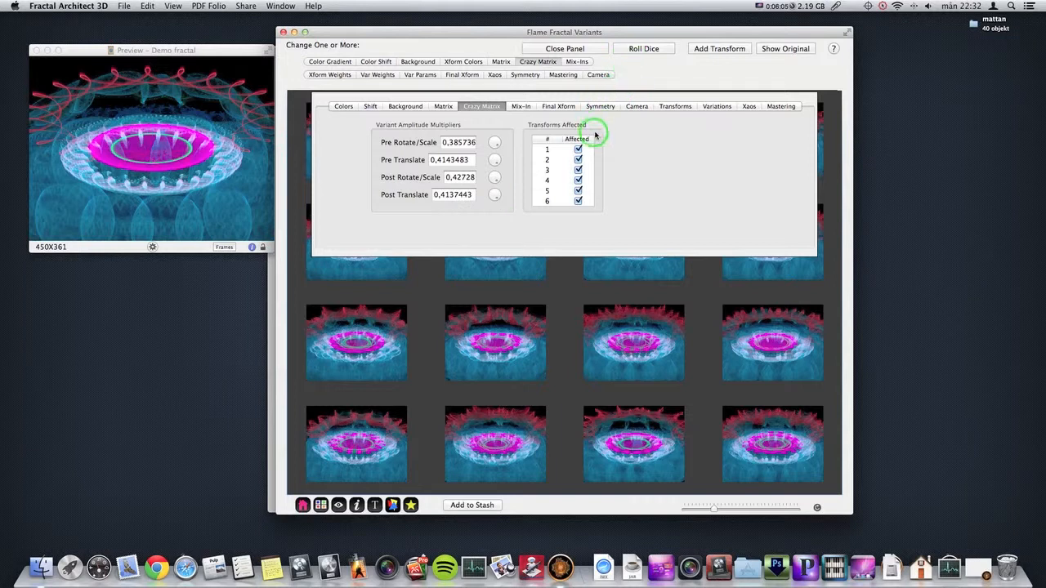
{"action": "left_click", "coordinate": [647, 51]}
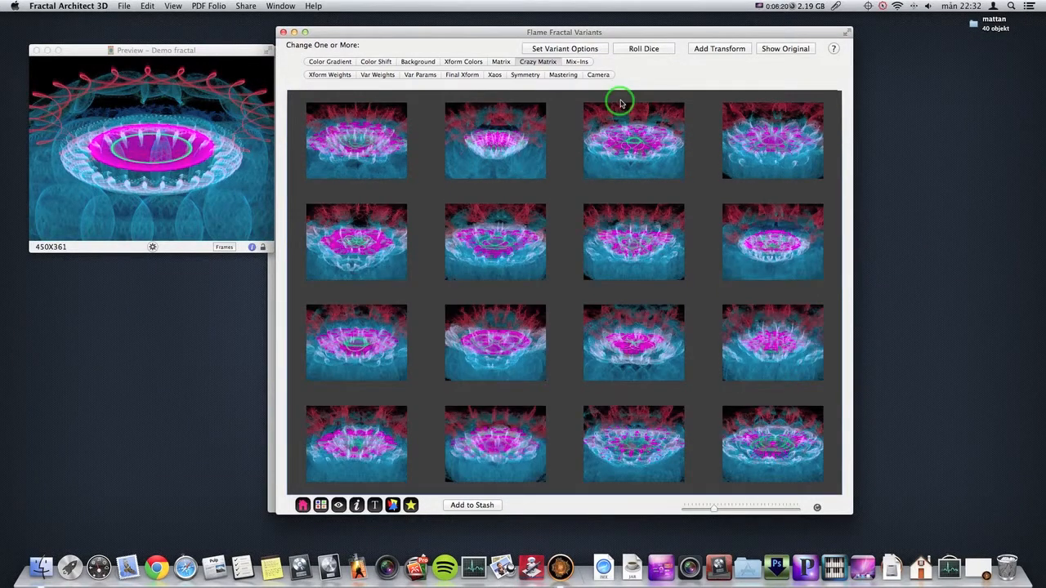
Add Color Gradient to the variation types and set its maximum number of color nodes to 27
{"action": "left_click", "coordinate": [327, 63]}
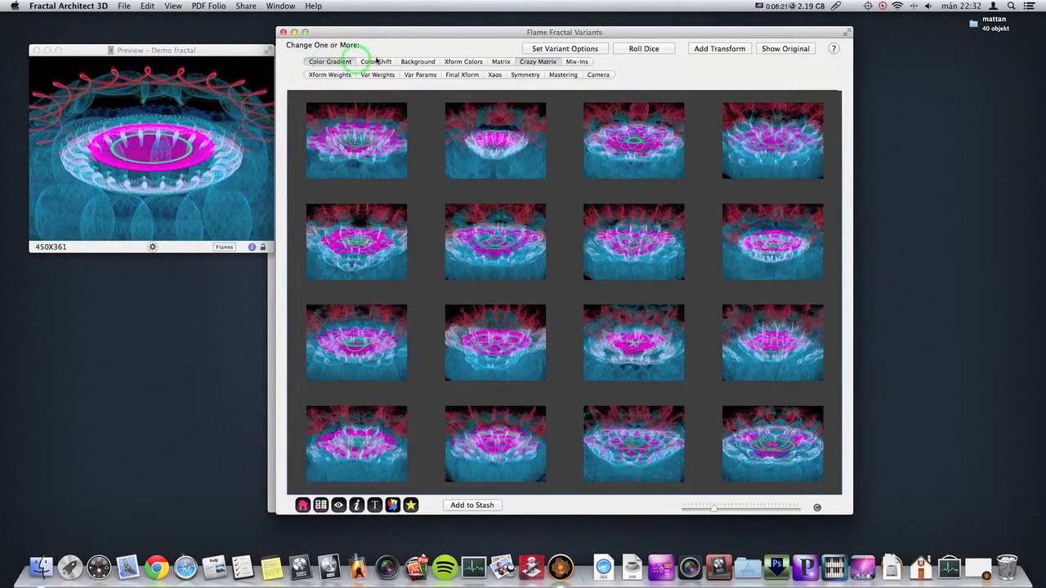
{"action": "left_click", "coordinate": [566, 49]}
{"action": "left_click", "coordinate": [336, 106]}
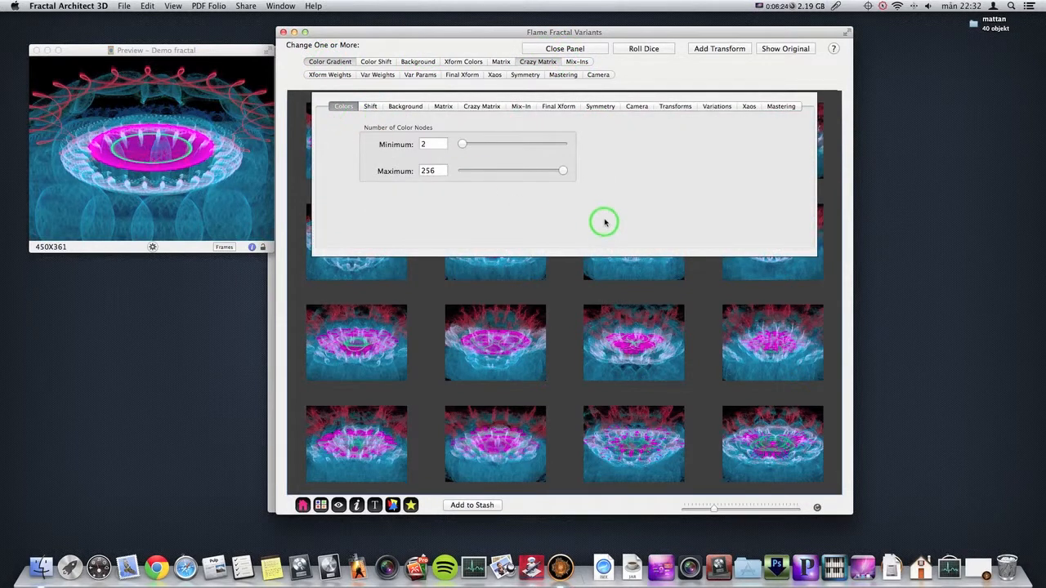
{"action": "left_click_drag", "start_coordinate": [562, 170], "coordinate": [470, 178]}
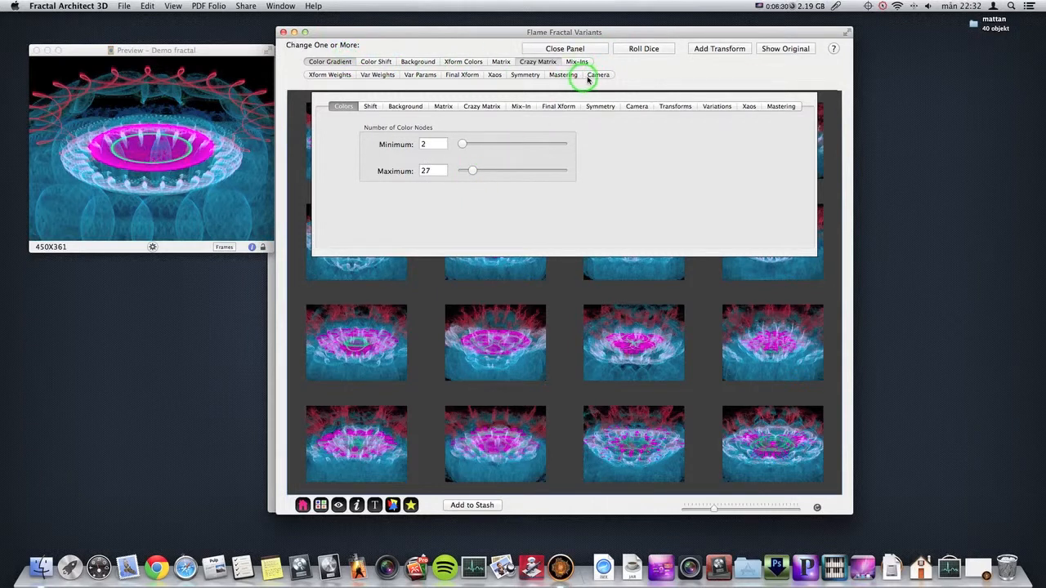
Add Camera to the Color Gradient and Crazy Matrix variation types and generate variants
{"action": "left_click", "coordinate": [567, 49]}
{"action": "left_click", "coordinate": [599, 74]}
{"action": "left_click", "coordinate": [636, 48]}
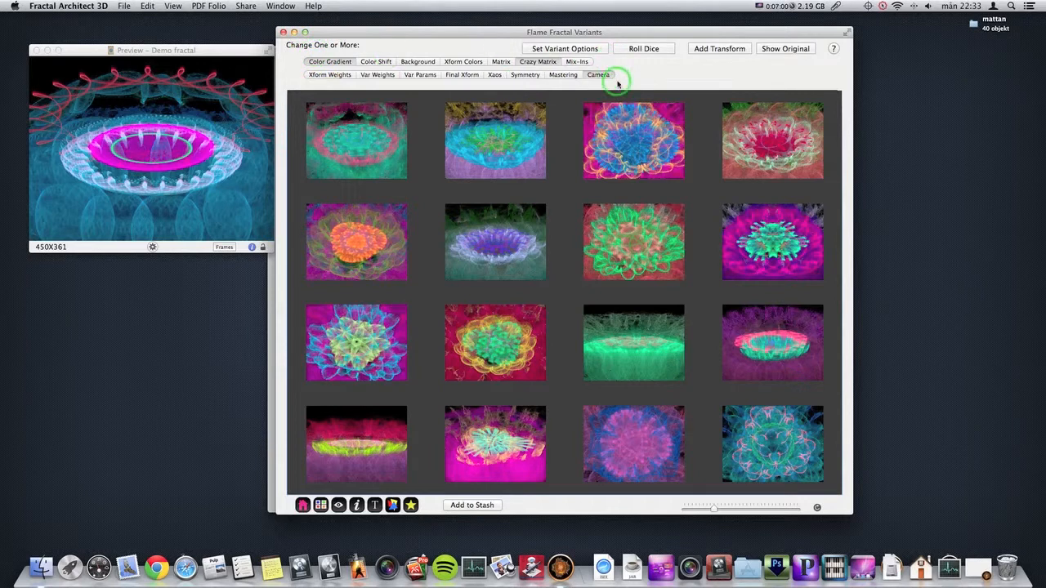
In the Camera options, fix the yaw at 0, release the fixed perspective and DOF, and generate variants
{"action": "left_click", "coordinate": [580, 51]}
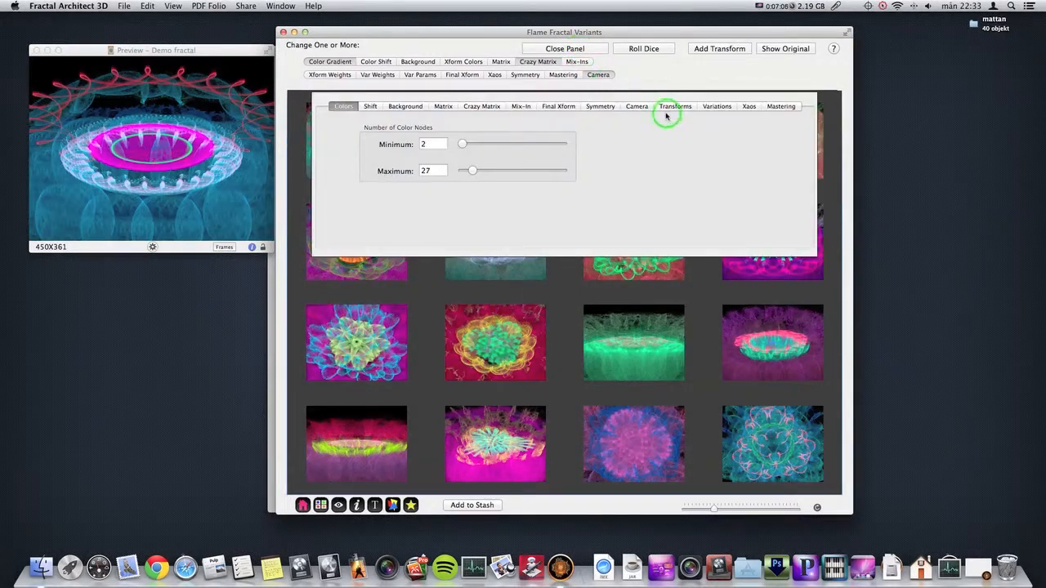
{"action": "left_click", "coordinate": [638, 107]}
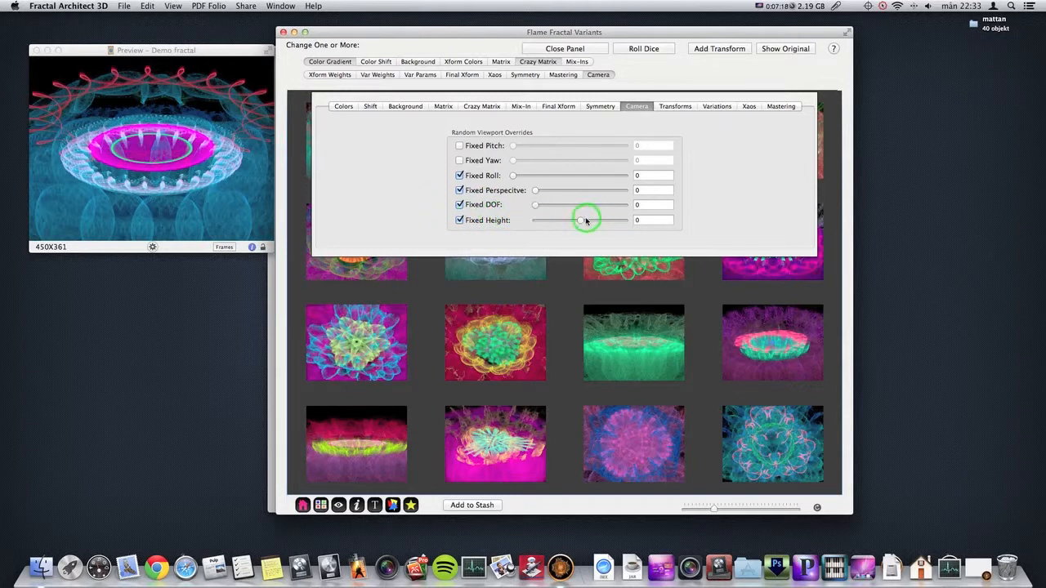
{"action": "left_click", "coordinate": [459, 161]}
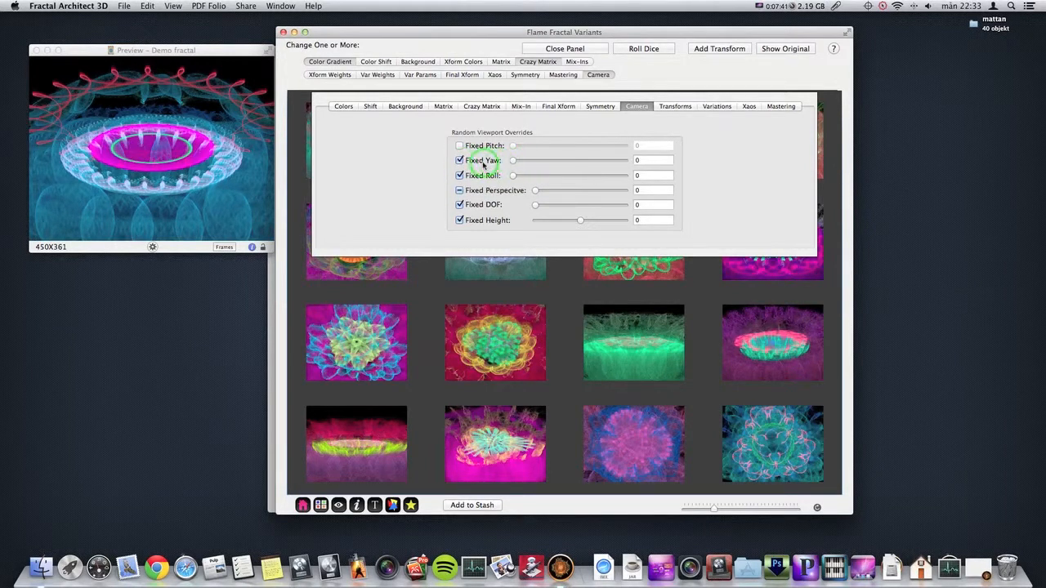
{"action": "left_click", "coordinate": [460, 189]}
{"action": "left_click", "coordinate": [502, 221]}
{"action": "left_click", "coordinate": [459, 205]}
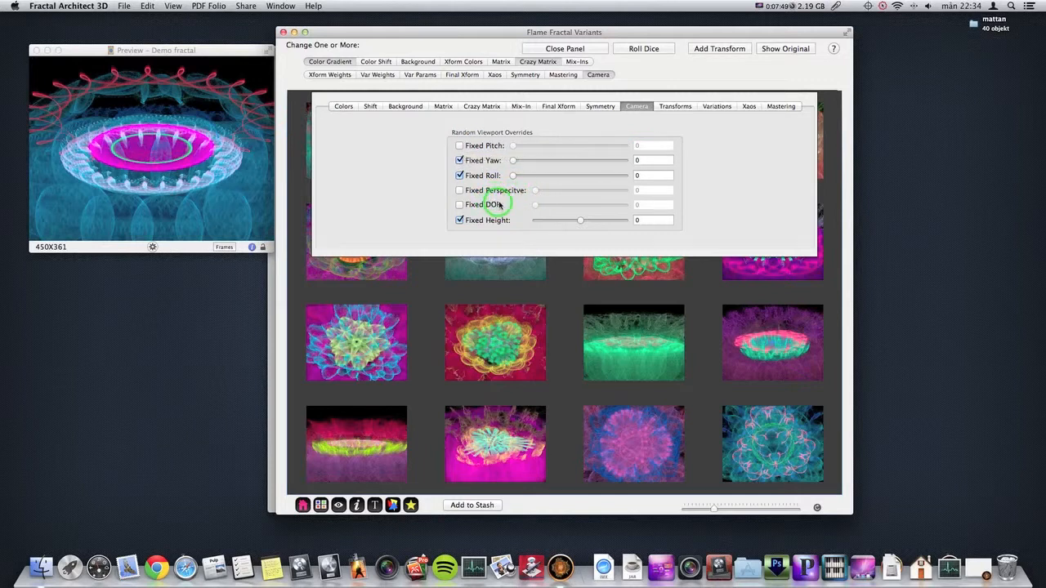
{"action": "left_click", "coordinate": [654, 49]}
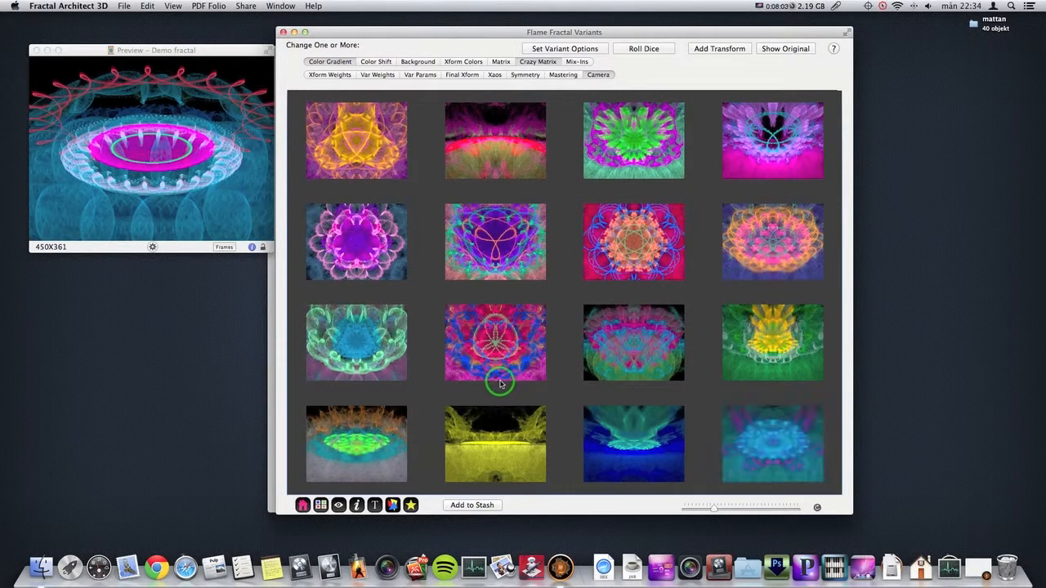
Generate another set of variants with the same settings and view the first one enlarged in Quicklook
{"action": "left_click", "coordinate": [635, 439]}
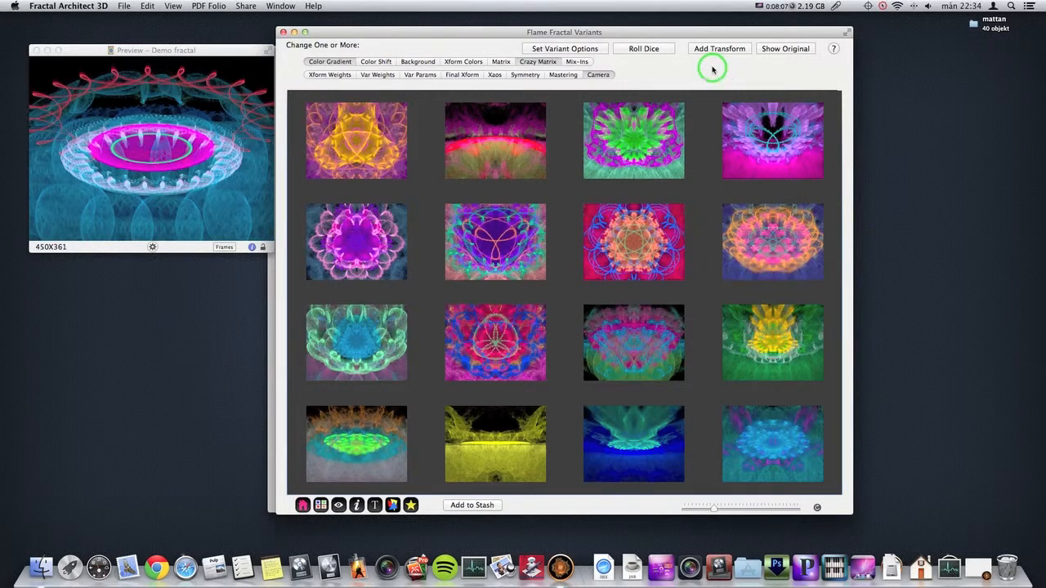
{"action": "left_click", "coordinate": [655, 50]}
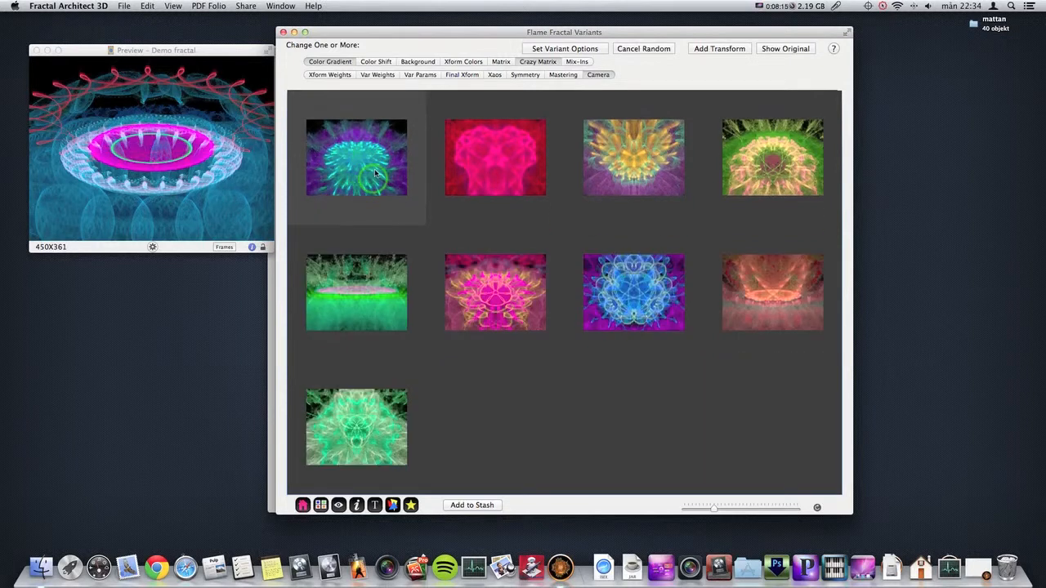
{"action": "double_click", "coordinate": [375, 172]}
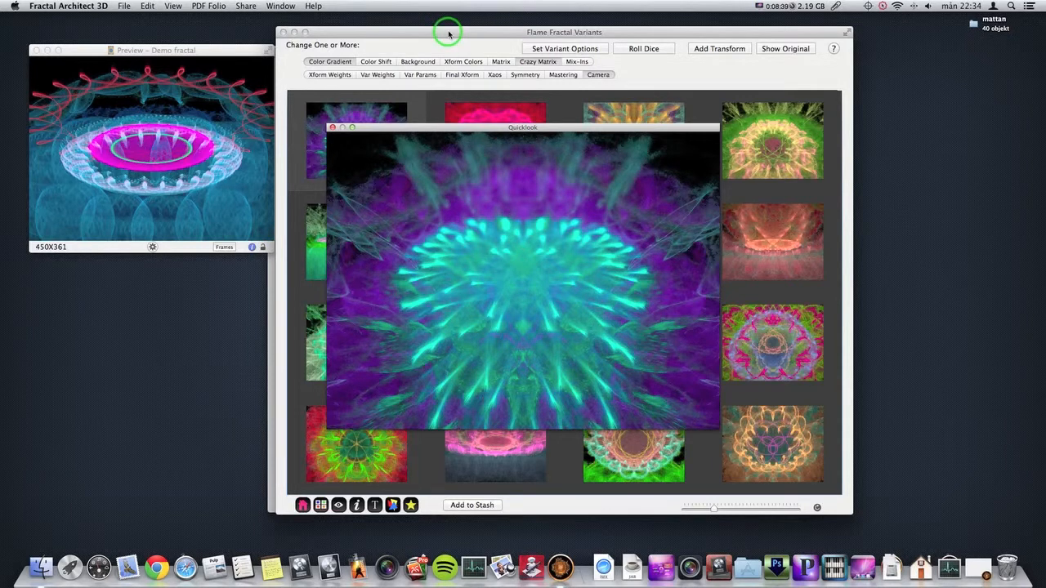
{"action": "key", "text": "space"}
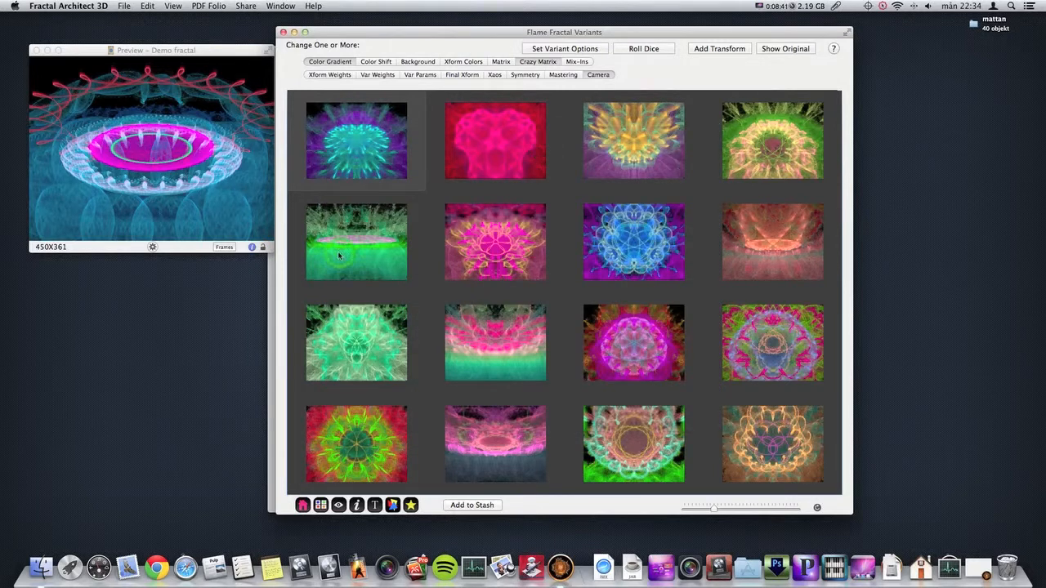
Examine the Demo fractal's 3D camera settings, including pitch, yaw, roll, perspective and DOF, and close them again
{"action": "left_click", "coordinate": [152, 247]}
{"action": "left_click", "coordinate": [231, 285]}
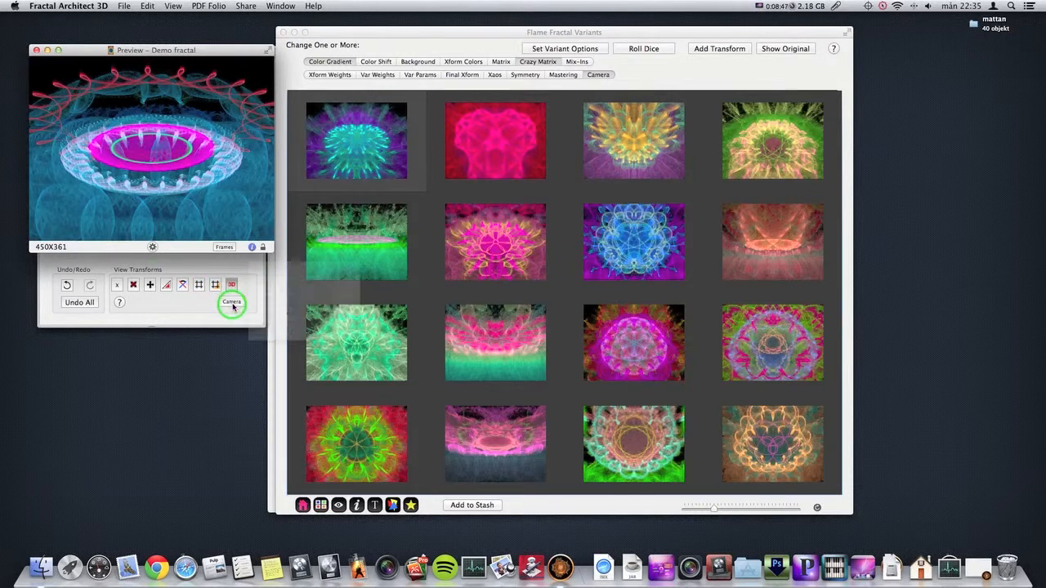
{"action": "left_click", "coordinate": [232, 302]}
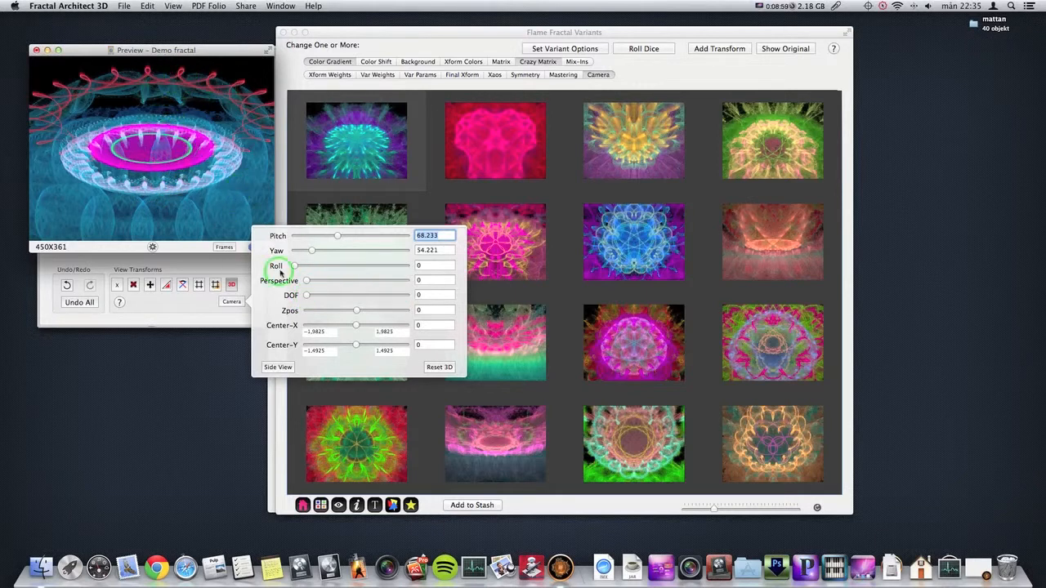
{"action": "left_click", "coordinate": [165, 249]}
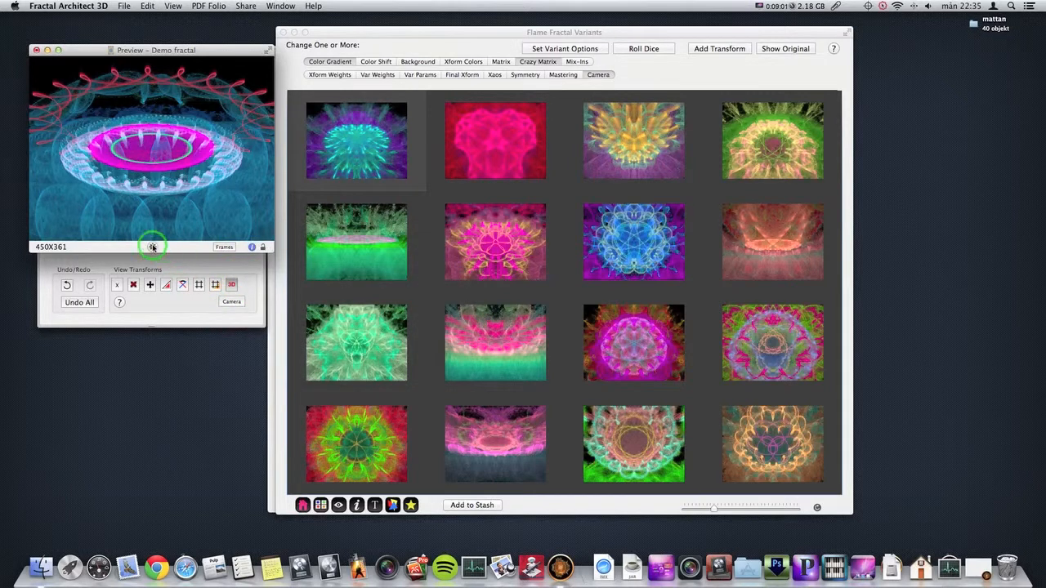
{"action": "left_click", "coordinate": [152, 247]}
{"action": "left_click", "coordinate": [554, 164]}
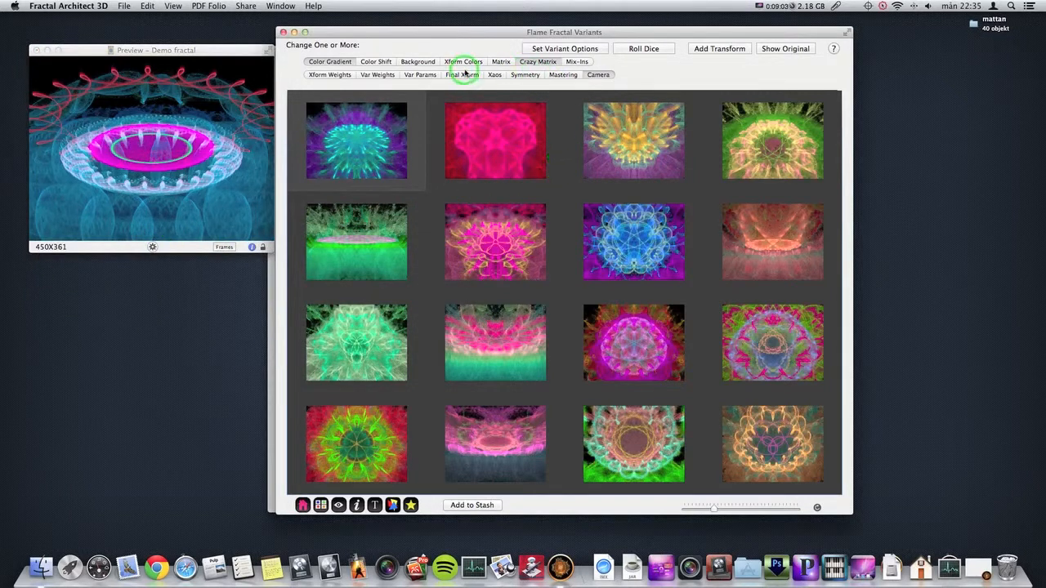
Replace Crazy Matrix and Camera with Mix-Ins alongside Color Gradient, dismiss the save warning, and show the Mix-In options
{"action": "left_click", "coordinate": [576, 62]}
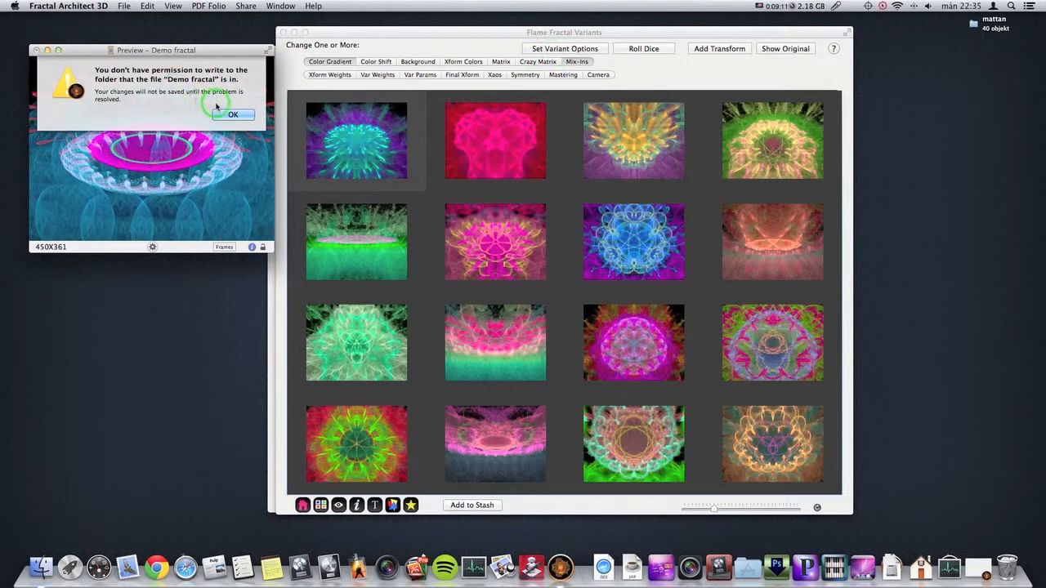
{"action": "left_click", "coordinate": [232, 113]}
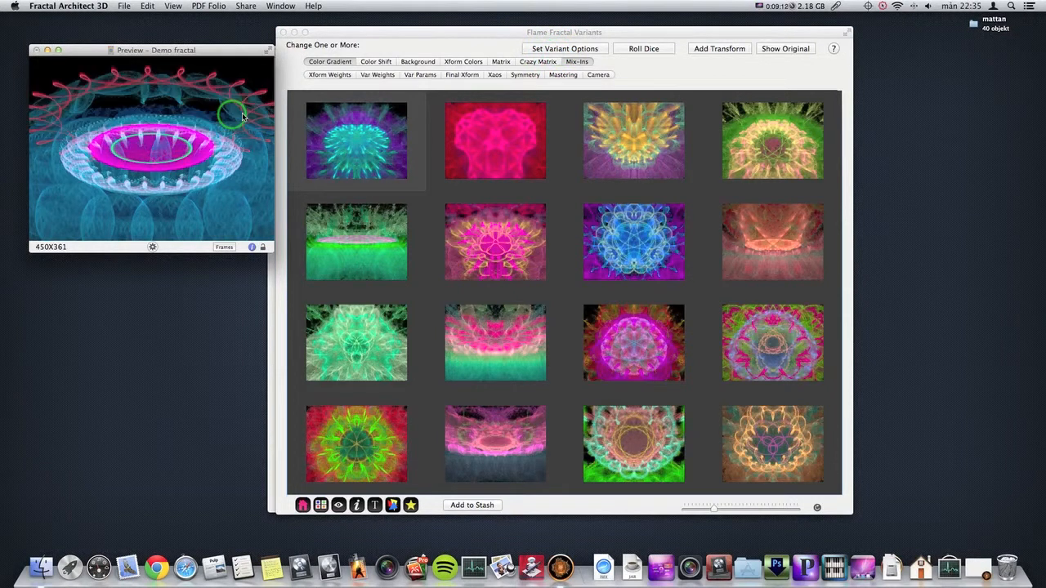
{"action": "left_click", "coordinate": [576, 48]}
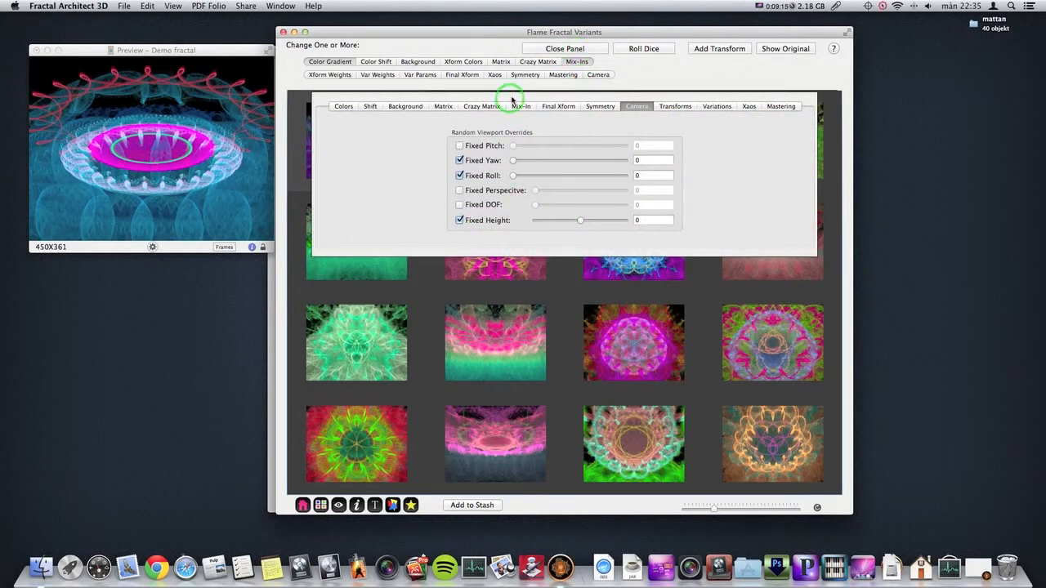
{"action": "left_click", "coordinate": [520, 106]}
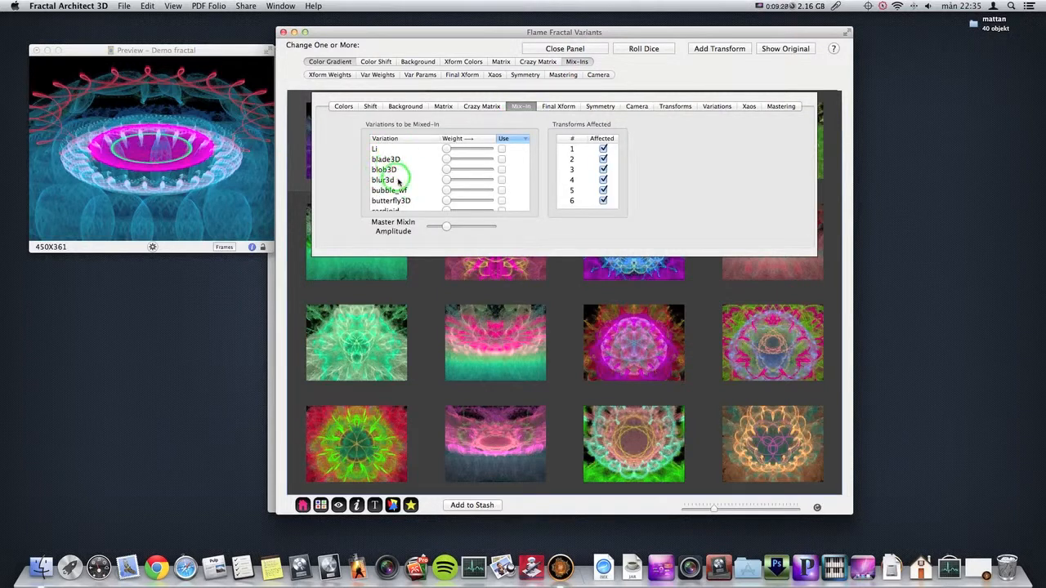
Enable the linear variation at about full weight in the list of variations to mix in
{"action": "scroll", "coordinate": [426, 180], "scroll_direction": "down", "scroll_amount": 10}
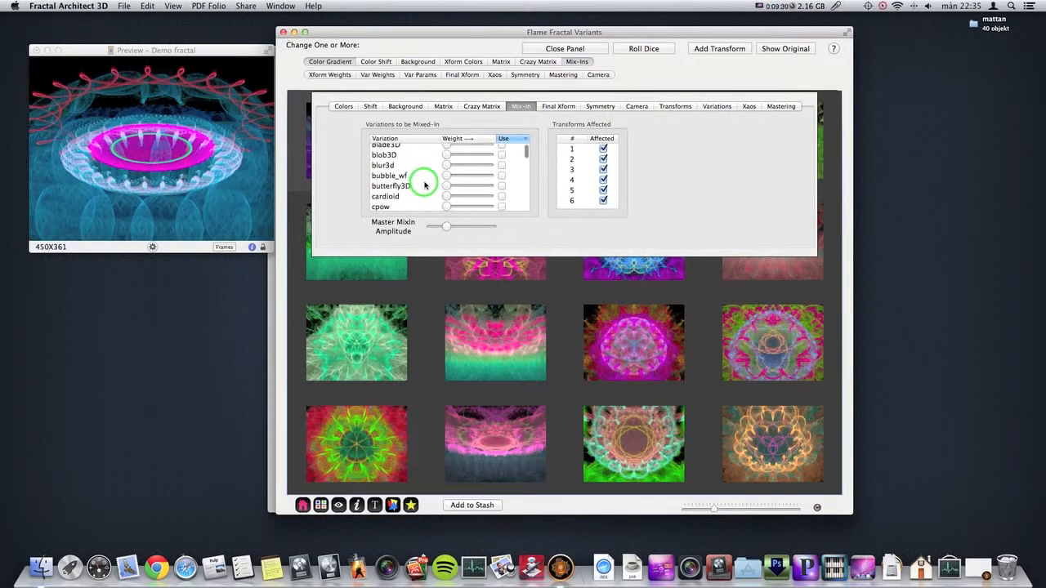
{"action": "scroll", "coordinate": [425, 186], "scroll_direction": "down", "scroll_amount": 6}
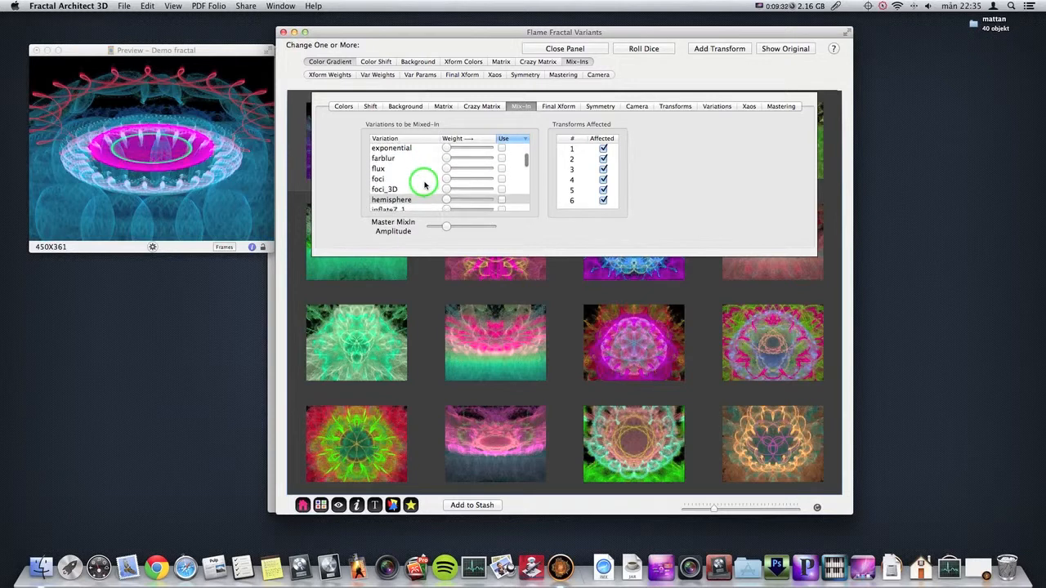
{"action": "scroll", "coordinate": [425, 186], "scroll_direction": "down", "scroll_amount": 6}
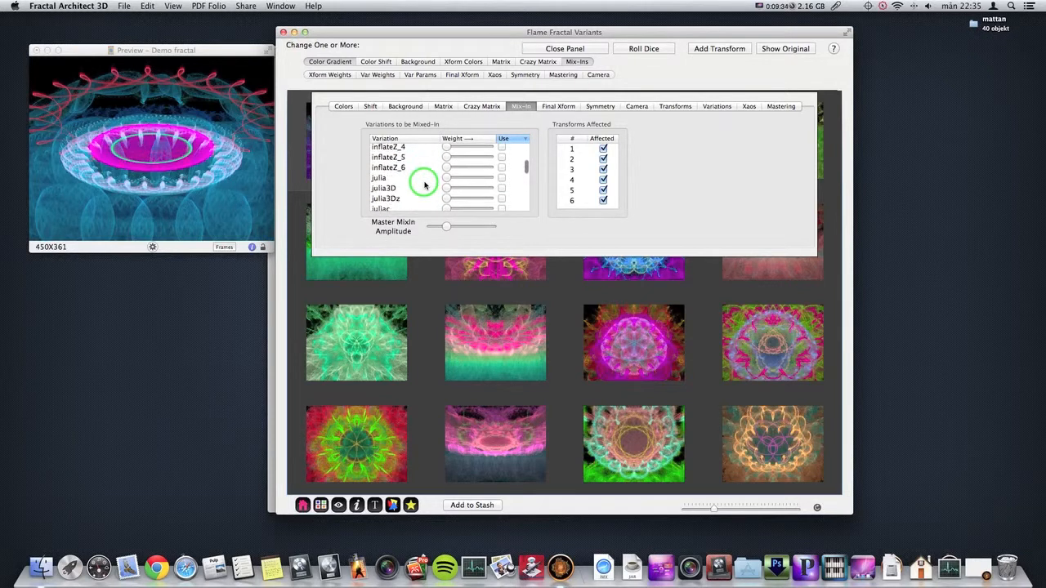
{"action": "scroll", "coordinate": [436, 187], "scroll_direction": "down", "scroll_amount": 4}
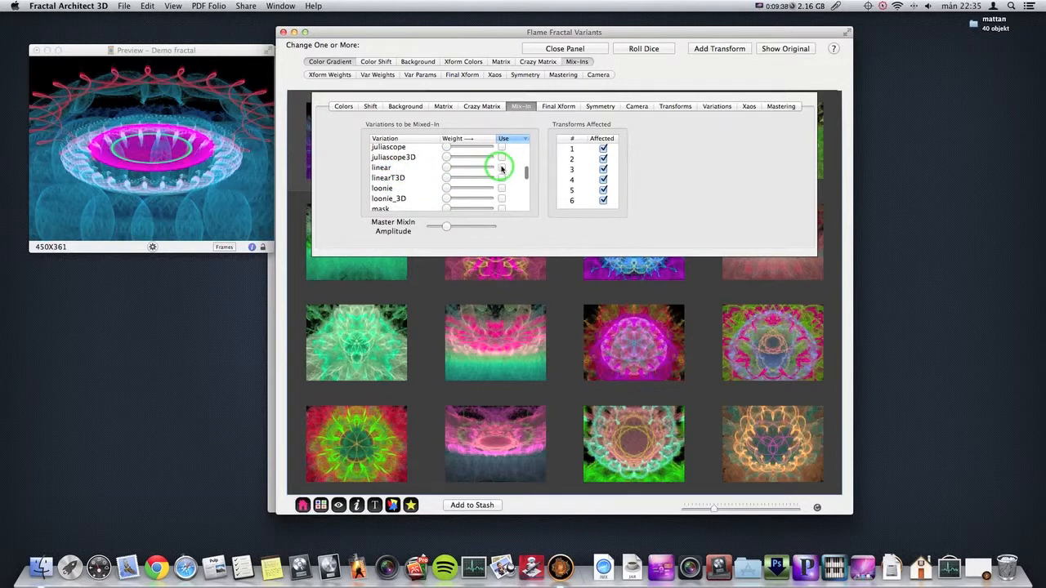
{"action": "scroll", "coordinate": [502, 169], "scroll_direction": "down", "scroll_amount": 2}
{"action": "scroll", "coordinate": [527, 159], "scroll_direction": "up", "scroll_amount": 10}
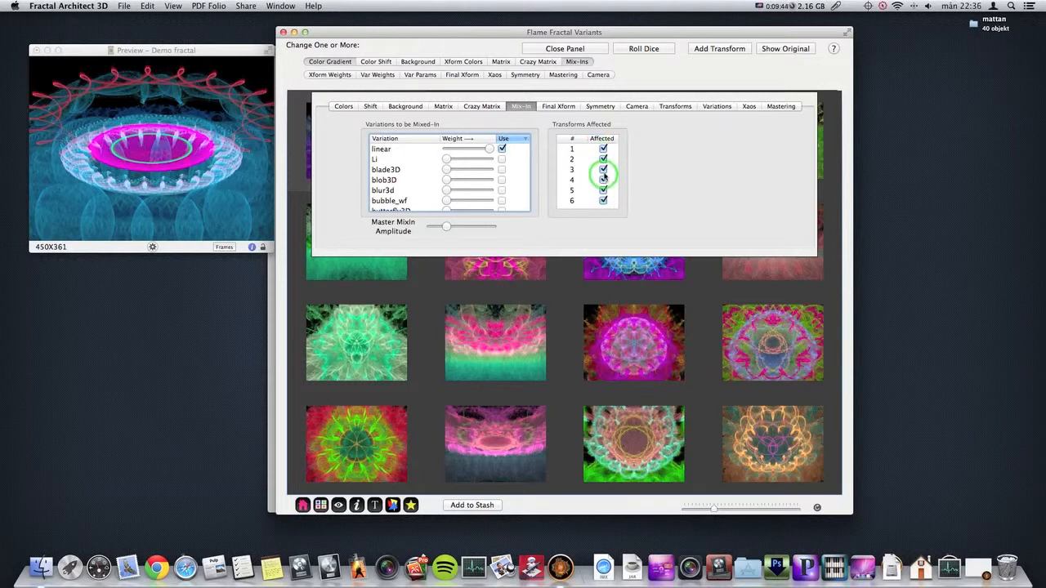
Exclude transforms 3 to 6 from the Mix-In options and generate variants affecting only transforms 1 and 2
{"action": "left_click", "coordinate": [603, 169]}
{"action": "left_click", "coordinate": [603, 179]}
{"action": "left_click", "coordinate": [603, 190]}
{"action": "left_click", "coordinate": [603, 200]}
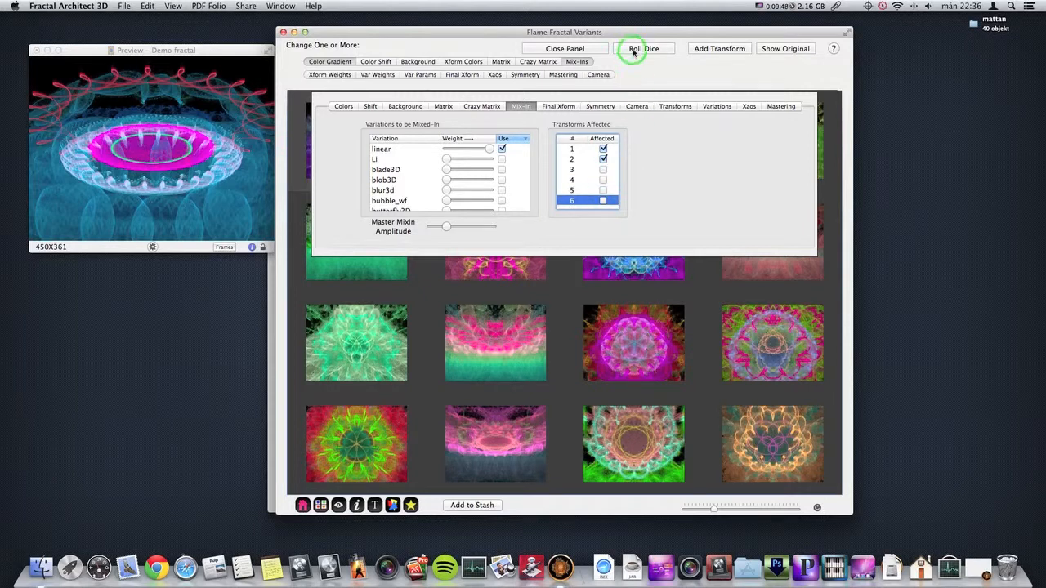
{"action": "left_click", "coordinate": [633, 48]}
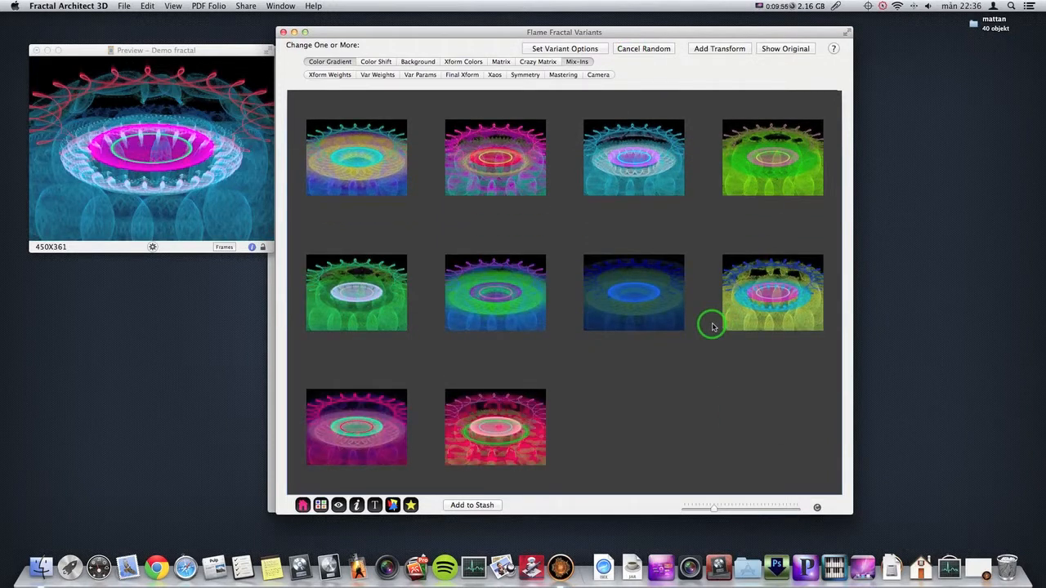
Include transforms 3 to 6 in the Mix-In options again and generate variants affecting all six transforms
{"action": "left_click", "coordinate": [549, 51]}
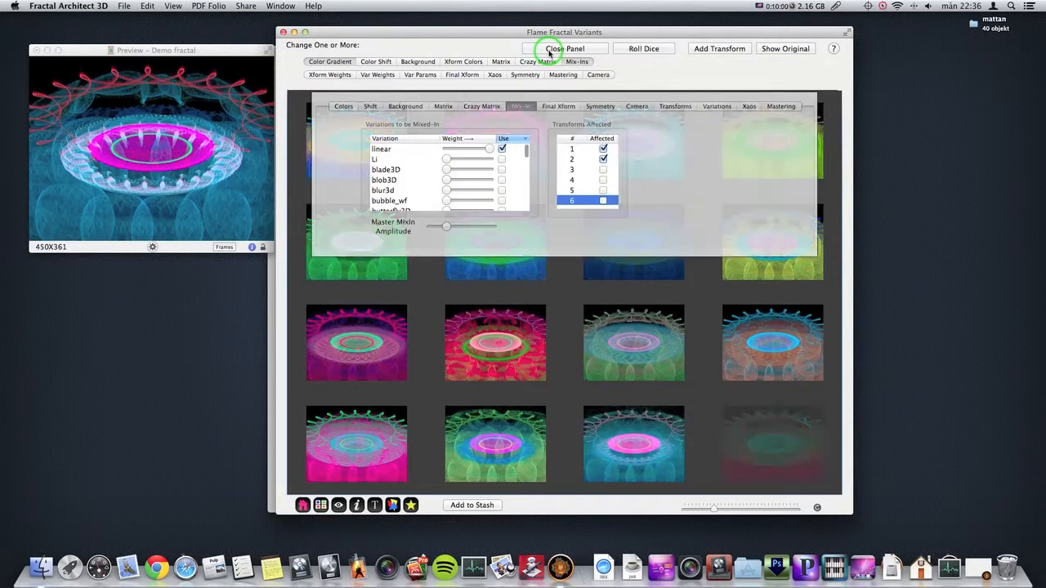
{"action": "left_click", "coordinate": [603, 169]}
{"action": "left_click", "coordinate": [603, 179]}
{"action": "left_click", "coordinate": [603, 190]}
{"action": "left_click", "coordinate": [603, 201]}
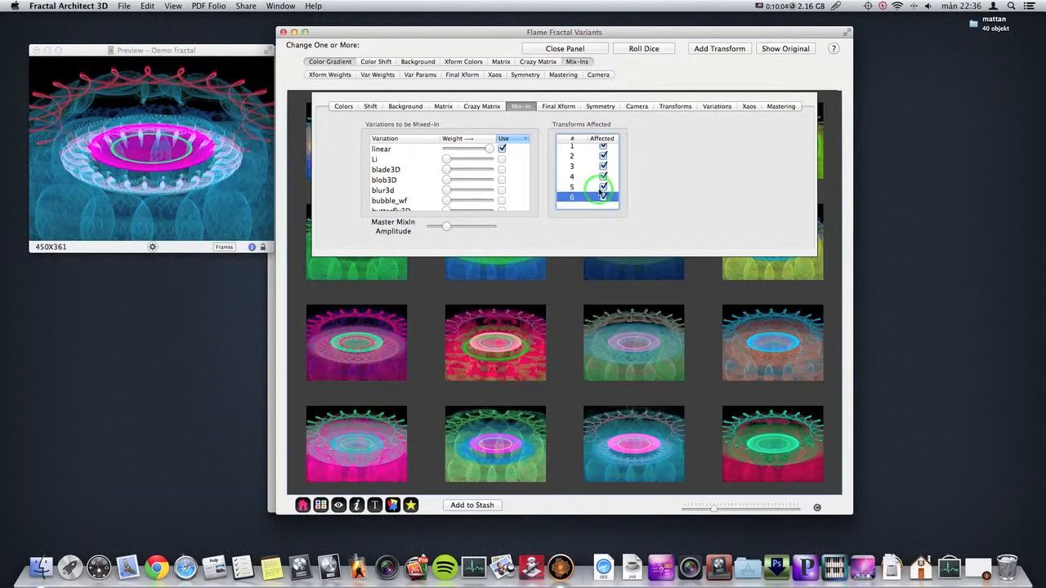
{"action": "left_click", "coordinate": [647, 49]}
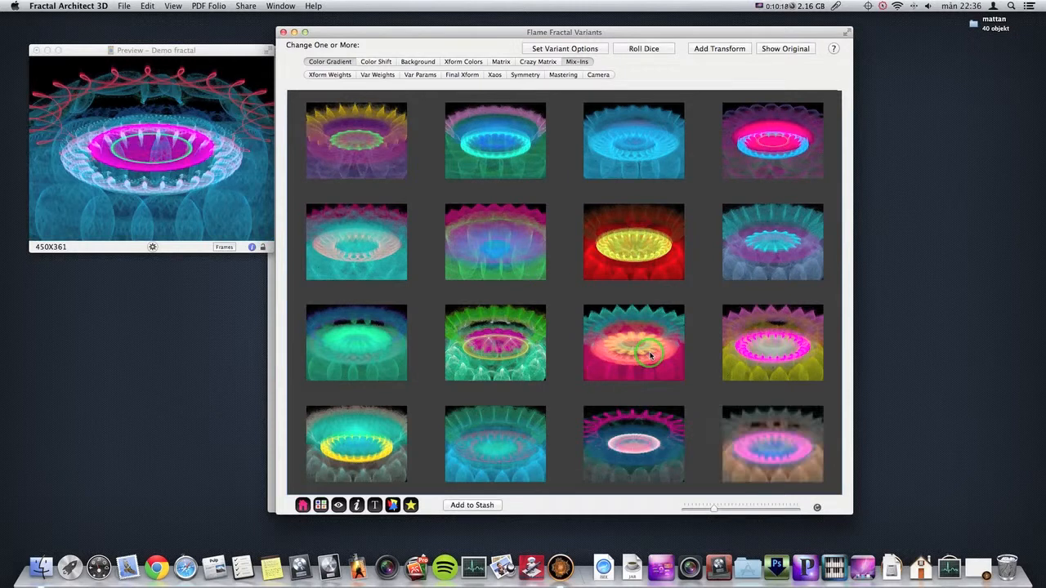
Save the red variant with teal petals from the third row to the desktop, and view it enlarged in Quicklook
{"action": "left_click", "coordinate": [646, 354]}
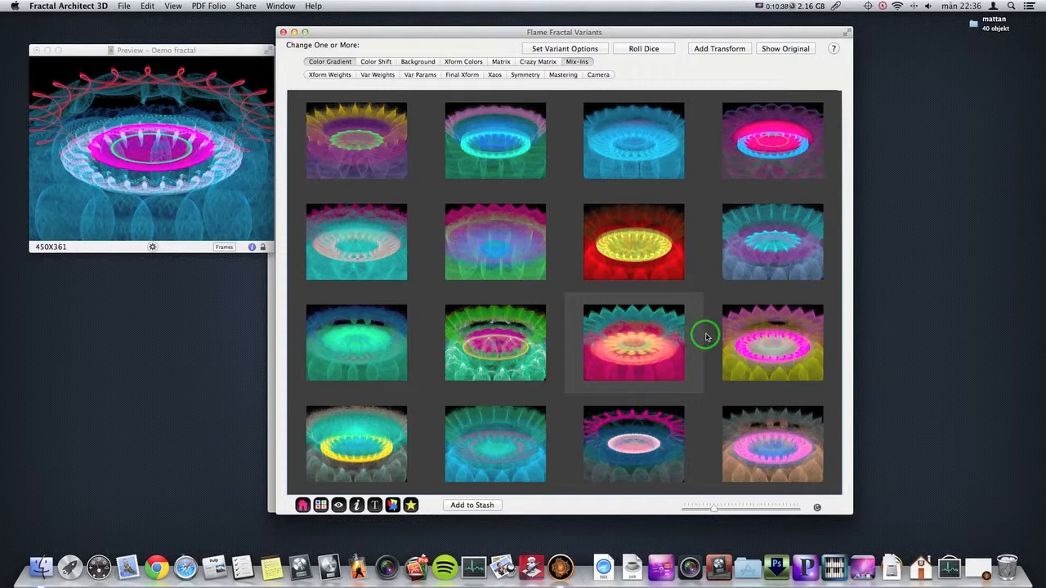
{"action": "left_click_drag", "start_coordinate": [631, 351], "coordinate": [996, 66]}
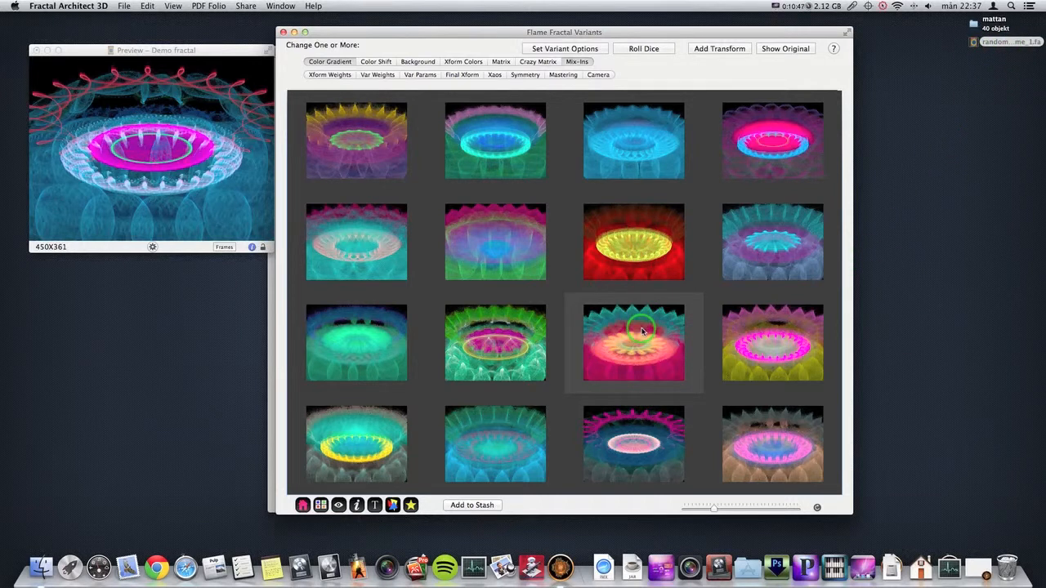
{"action": "key", "text": "space"}
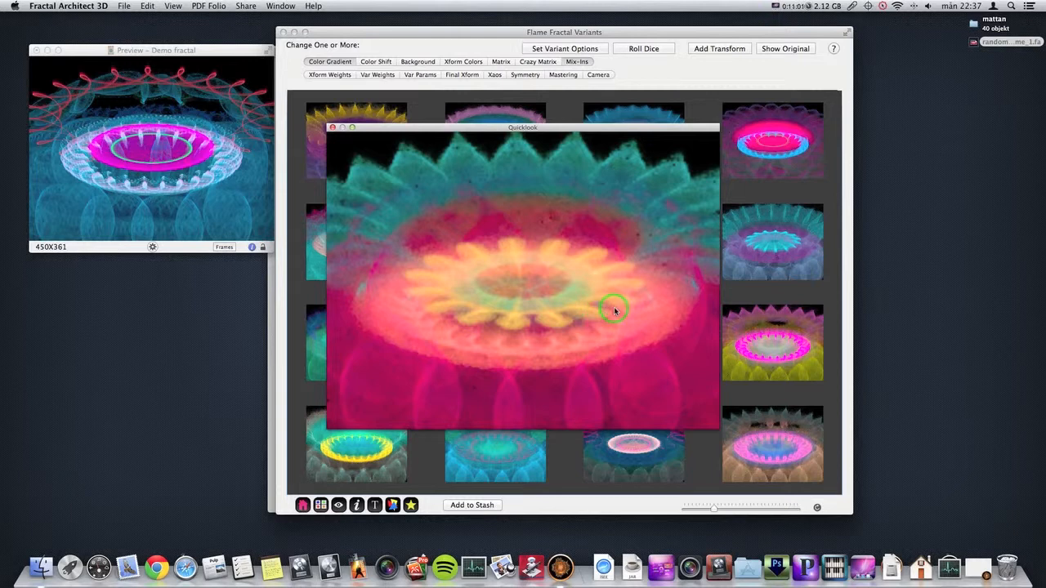
{"action": "key", "text": "space"}
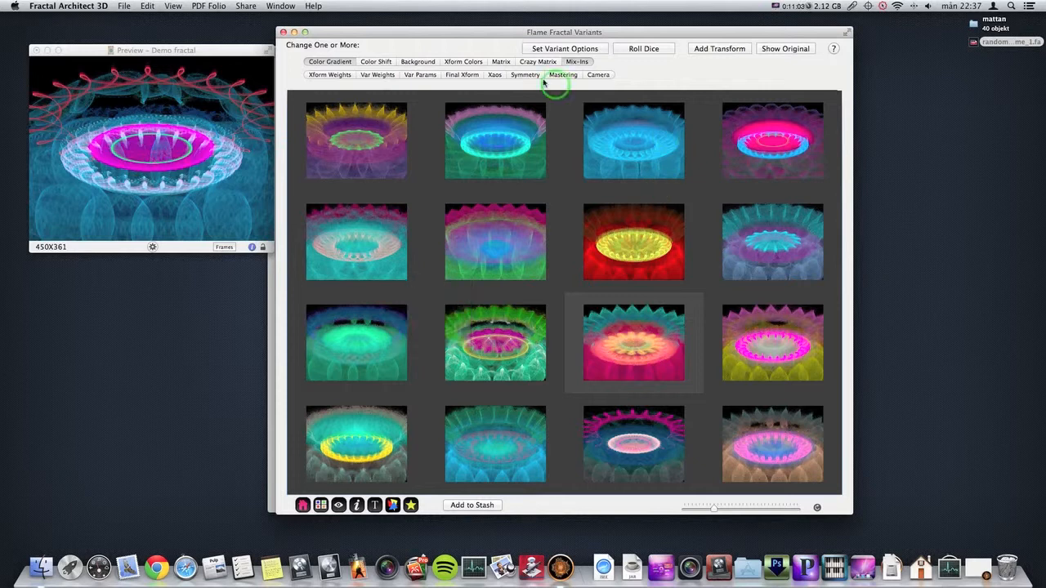
Replace linear with juliascope3D and twoface in the list of variations to be mixed in
{"action": "left_click", "coordinate": [563, 50]}
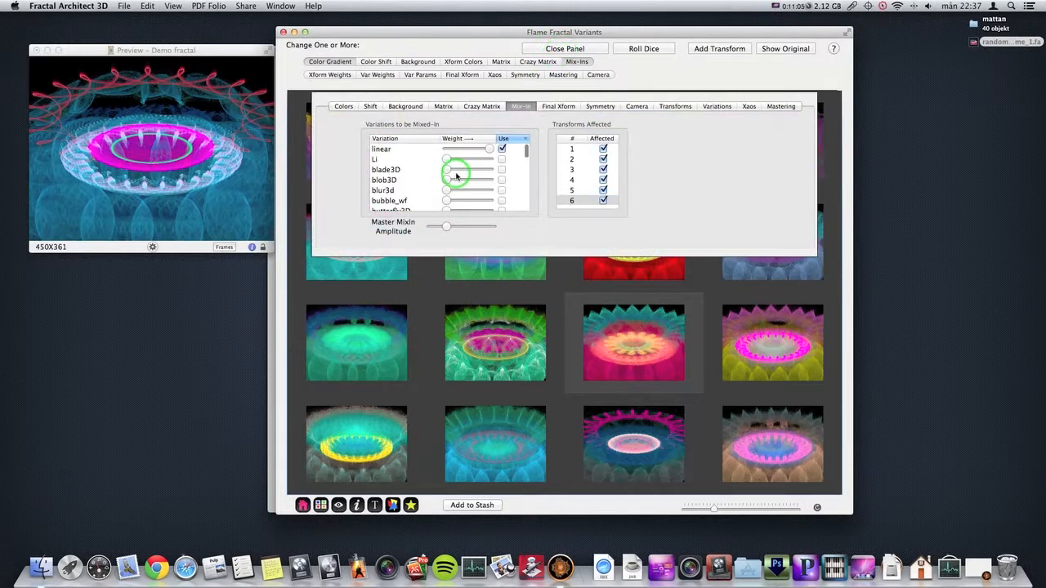
{"action": "left_click", "coordinate": [502, 149]}
{"action": "scroll", "coordinate": [497, 168], "scroll_direction": "down", "scroll_amount": 10}
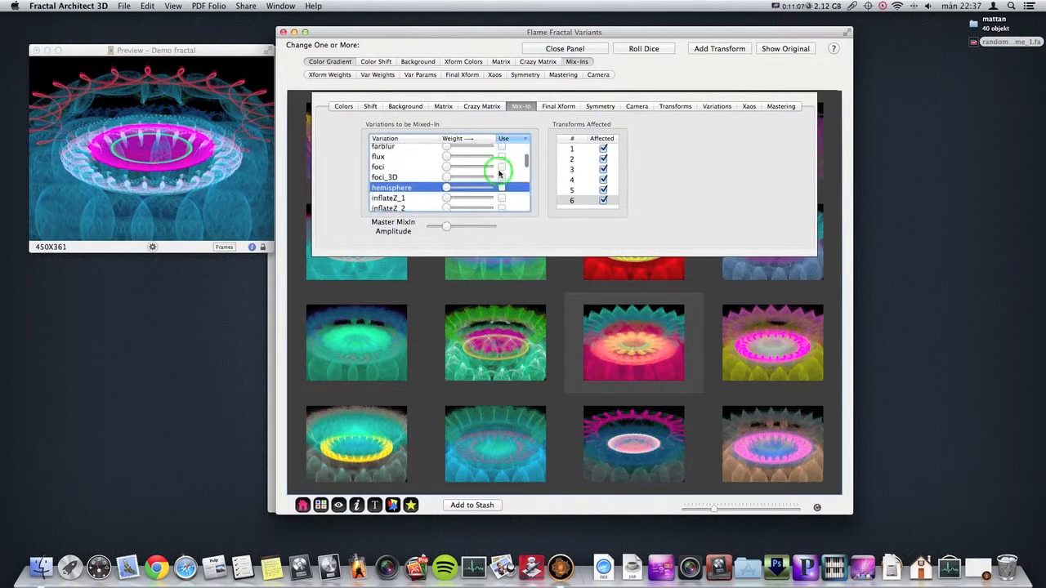
{"action": "scroll", "coordinate": [499, 172], "scroll_direction": "down", "scroll_amount": 15}
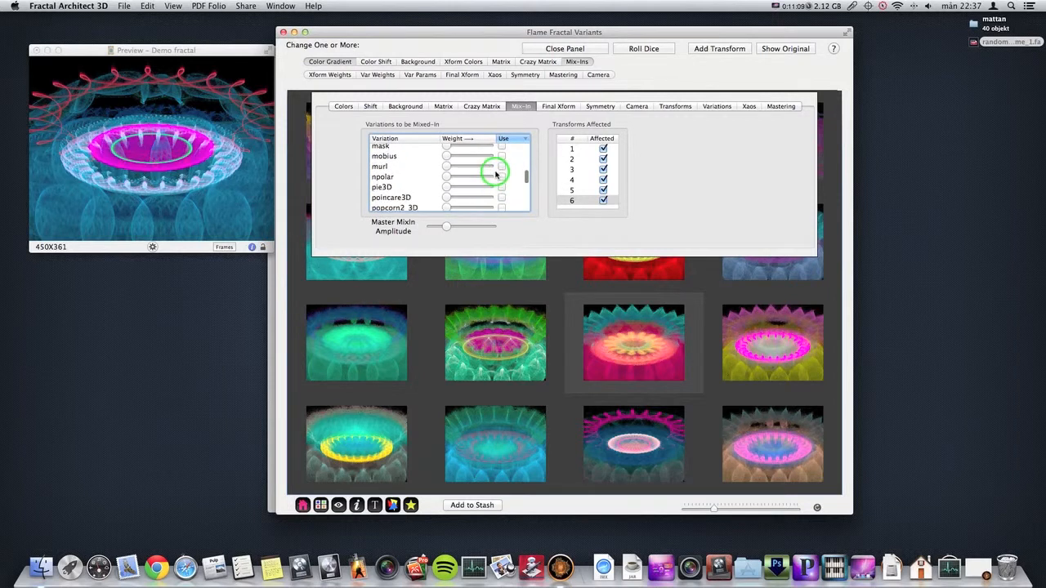
{"action": "scroll", "coordinate": [496, 174], "scroll_direction": "down", "scroll_amount": 5}
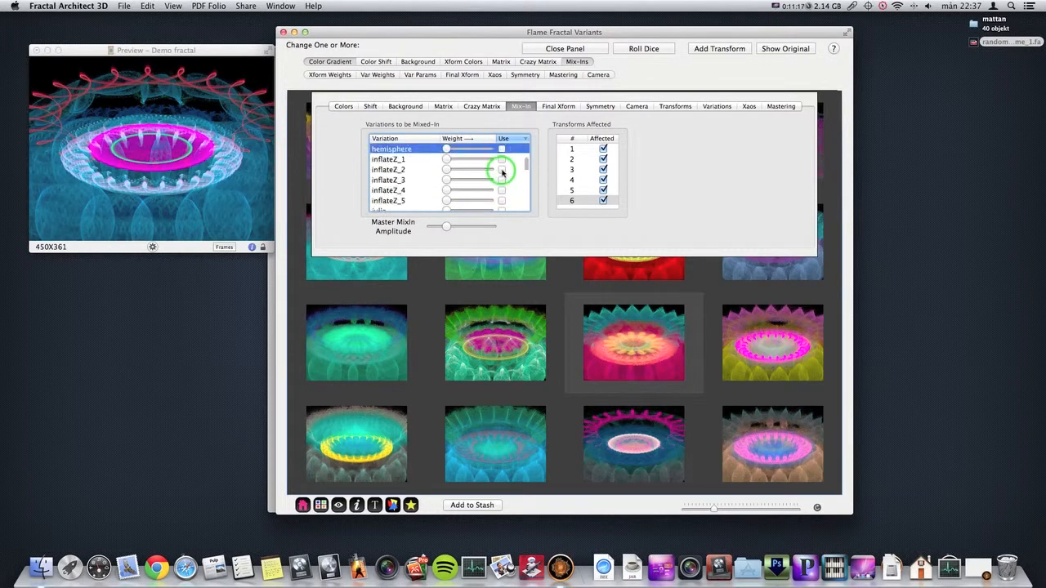
{"action": "scroll", "coordinate": [442, 186], "scroll_direction": "up", "scroll_amount": 10}
{"action": "scroll", "coordinate": [497, 176], "scroll_direction": "down", "scroll_amount": 10}
{"action": "scroll", "coordinate": [497, 182], "scroll_direction": "up", "scroll_amount": 1}
{"action": "left_click", "coordinate": [502, 164]}
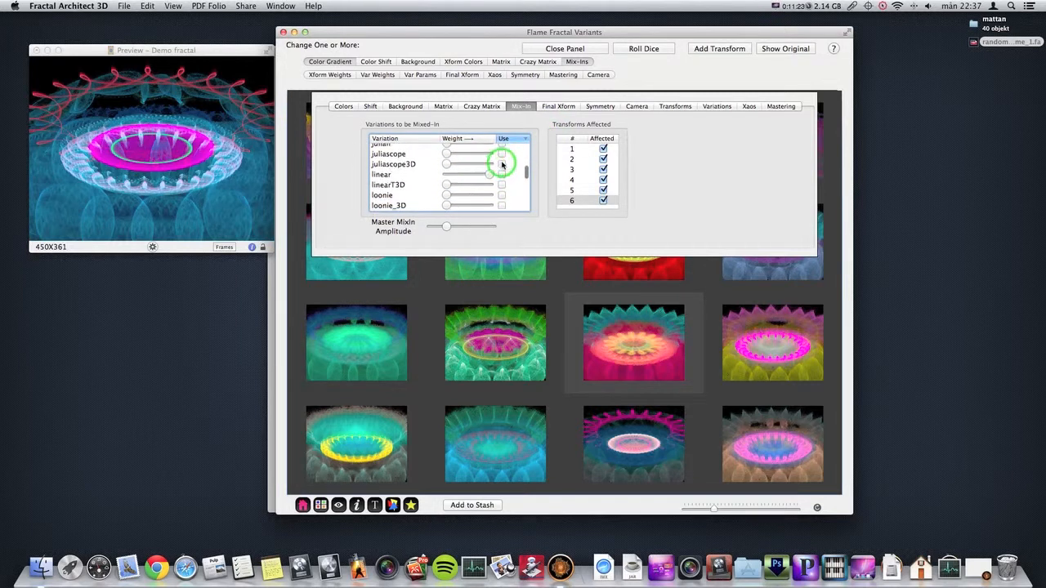
{"action": "left_click", "coordinate": [501, 164]}
{"action": "scroll", "coordinate": [500, 162], "scroll_direction": "up", "scroll_amount": 10}
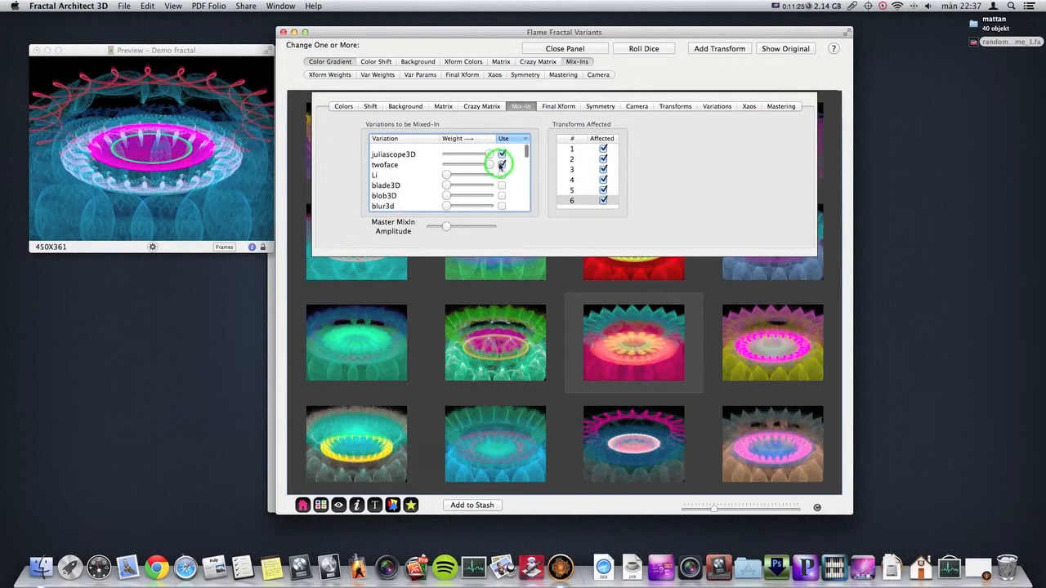
Reduce the juliascope3D weight to about half, raise the Master MixIn Amplitude well above its default, and generate variants
{"action": "left_click_drag", "start_coordinate": [493, 151], "coordinate": [472, 151]}
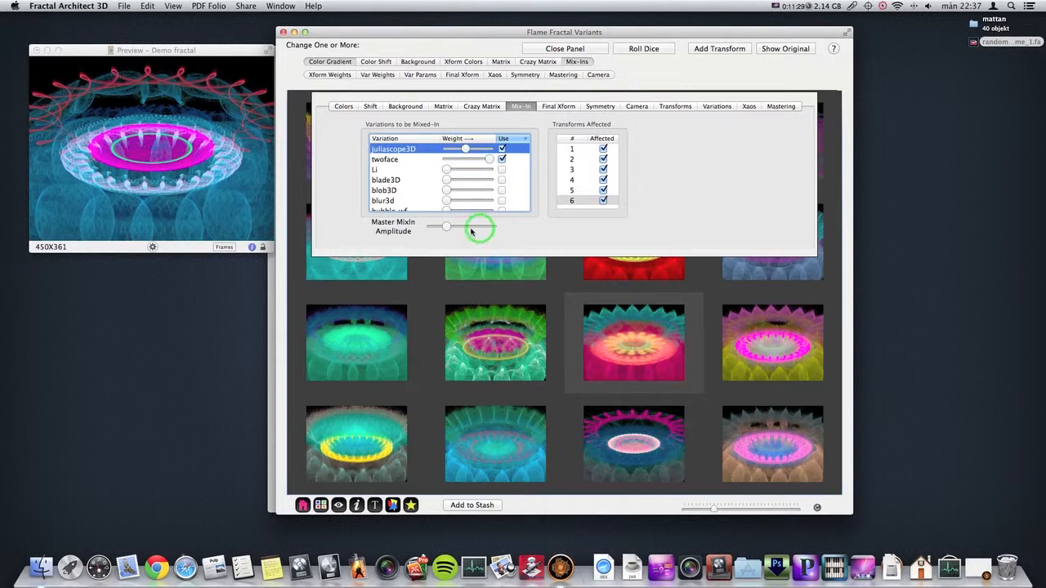
{"action": "left_click_drag", "start_coordinate": [447, 229], "coordinate": [477, 227]}
{"action": "left_click", "coordinate": [500, 160]}
{"action": "left_click", "coordinate": [651, 52]}
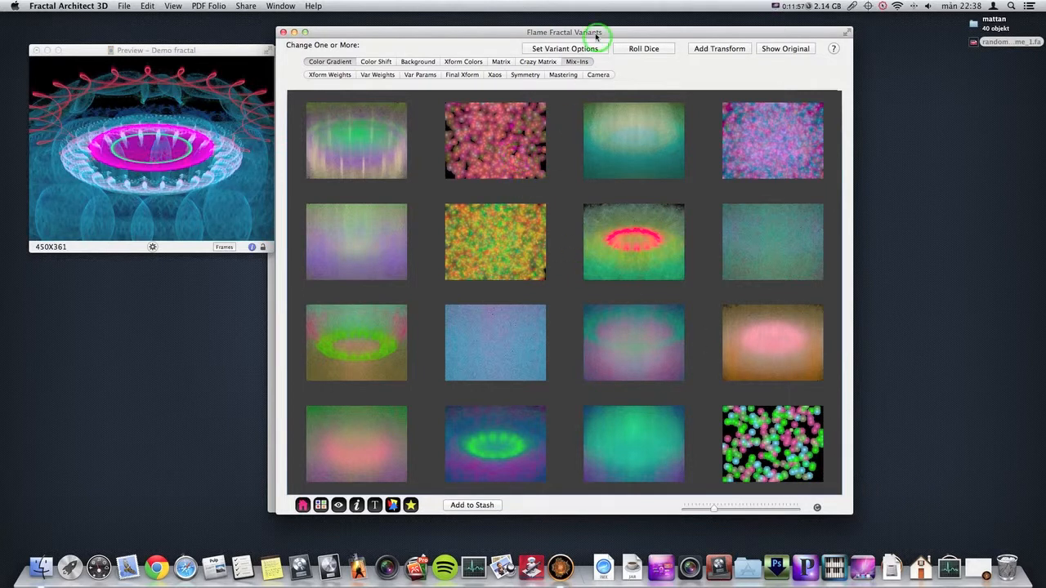
Lower the Master MixIn Amplitude to a small value and generate a new set of Mix-In variants
{"action": "left_click", "coordinate": [567, 48]}
{"action": "left_click_drag", "start_coordinate": [488, 225], "coordinate": [438, 230]}
{"action": "left_click", "coordinate": [644, 48]}
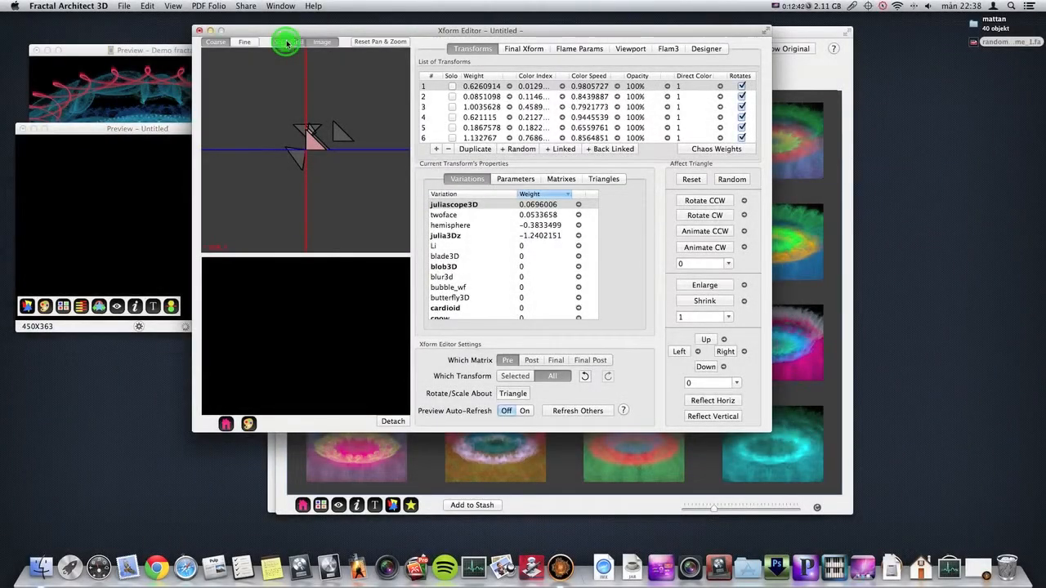
Show the triangle grid in the Xform Editor and briefly solo transform 1 to view its contribution
{"action": "left_click", "coordinate": [284, 41]}
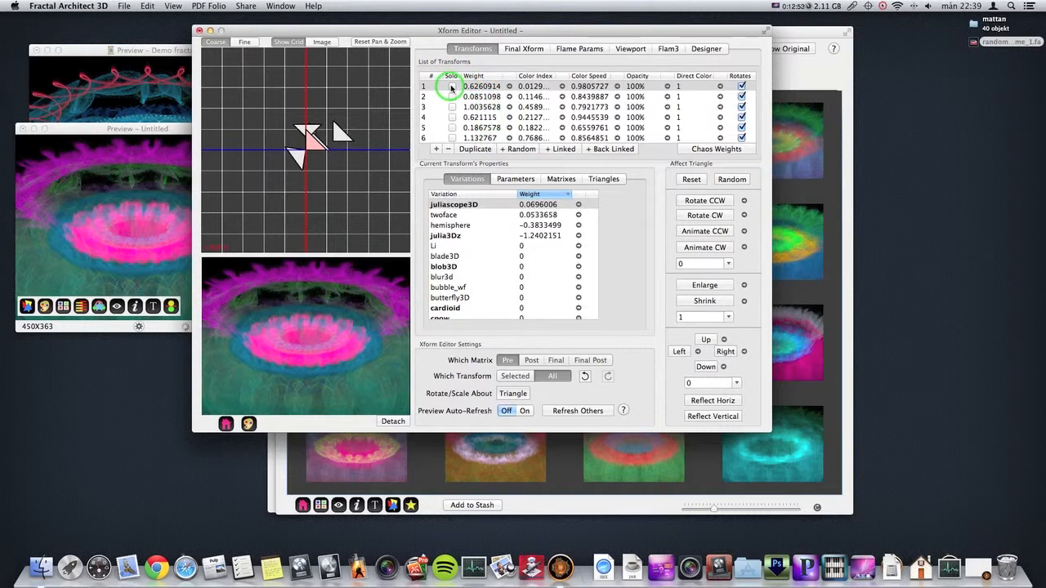
{"action": "left_click", "coordinate": [452, 87]}
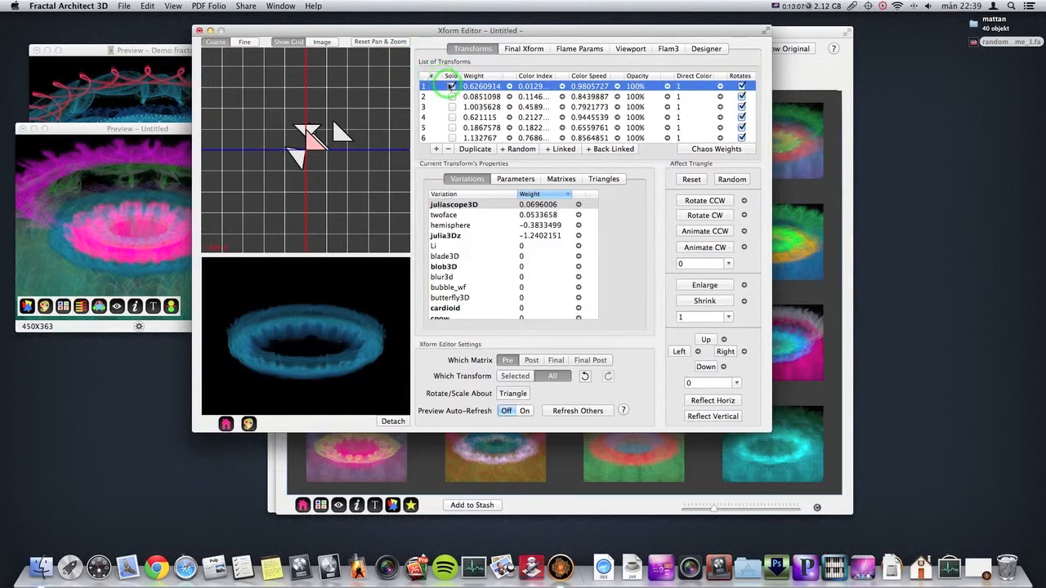
{"action": "left_click", "coordinate": [453, 87]}
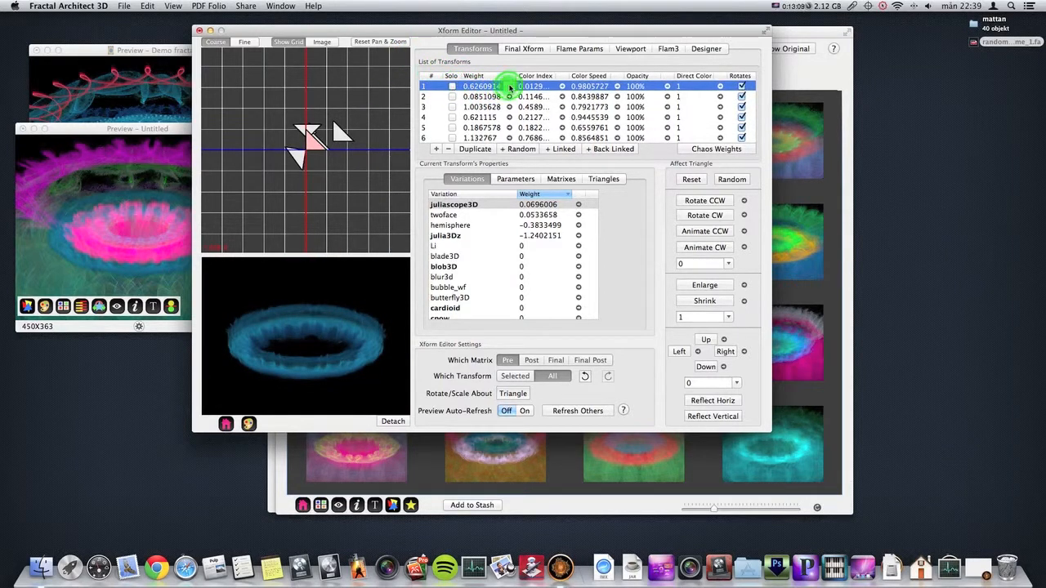
Preview transform 1's weight from 0 to 20 as interpolated thumbnails with 6 interpolation points, and close the thumbnails
{"action": "left_click", "coordinate": [509, 86]}
{"action": "left_click", "coordinate": [729, 52]}
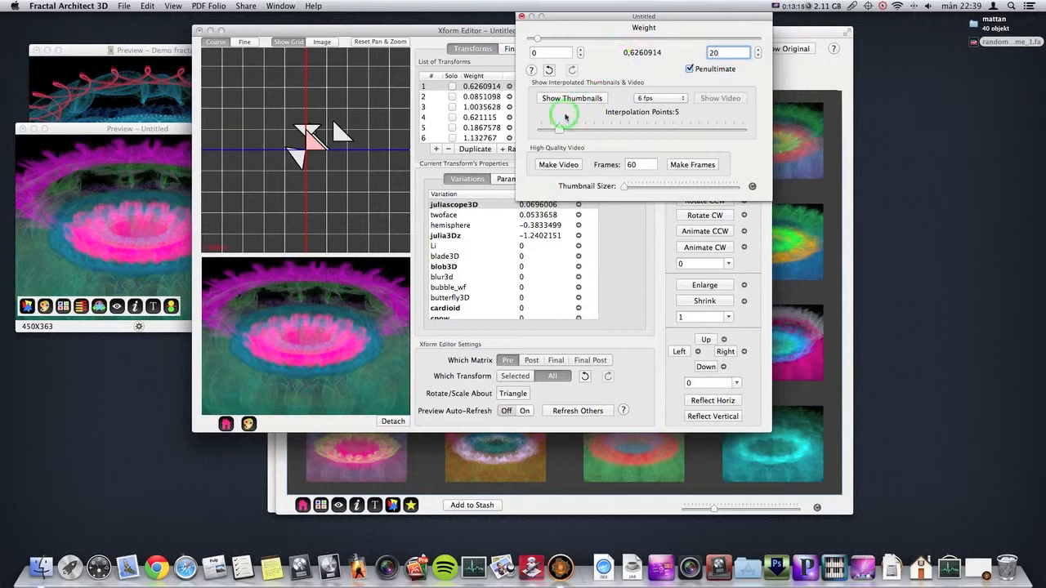
{"action": "left_click_drag", "start_coordinate": [559, 129], "coordinate": [577, 128]}
{"action": "left_click", "coordinate": [580, 98]}
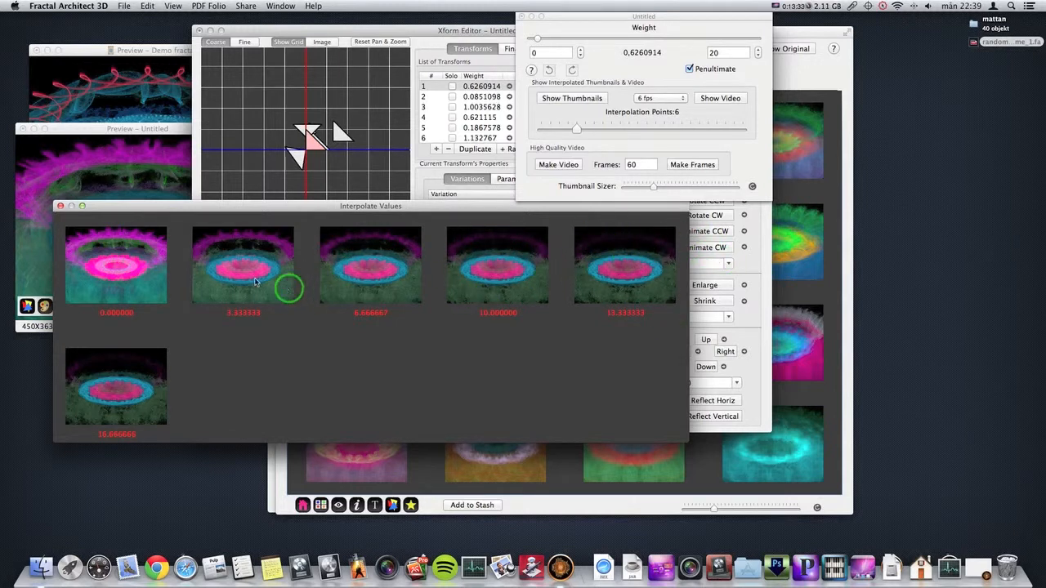
{"action": "left_click", "coordinate": [59, 206]}
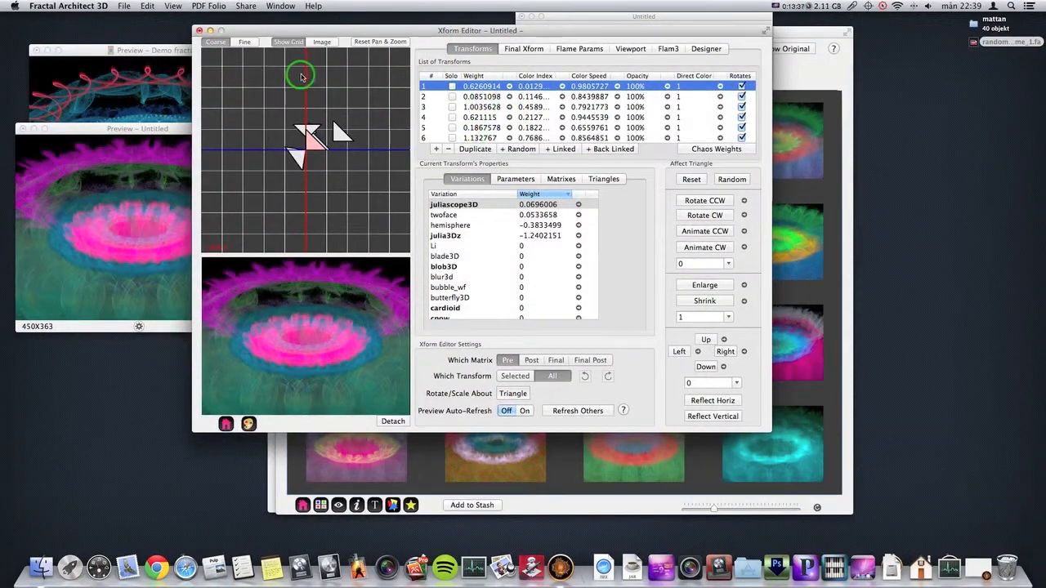
Examine which variations and weights are mixed into transforms 1 to 5 of the untitled variant
{"action": "left_click_drag", "start_coordinate": [246, 31], "coordinate": [603, 105]}
{"action": "left_click", "coordinate": [319, 62]}
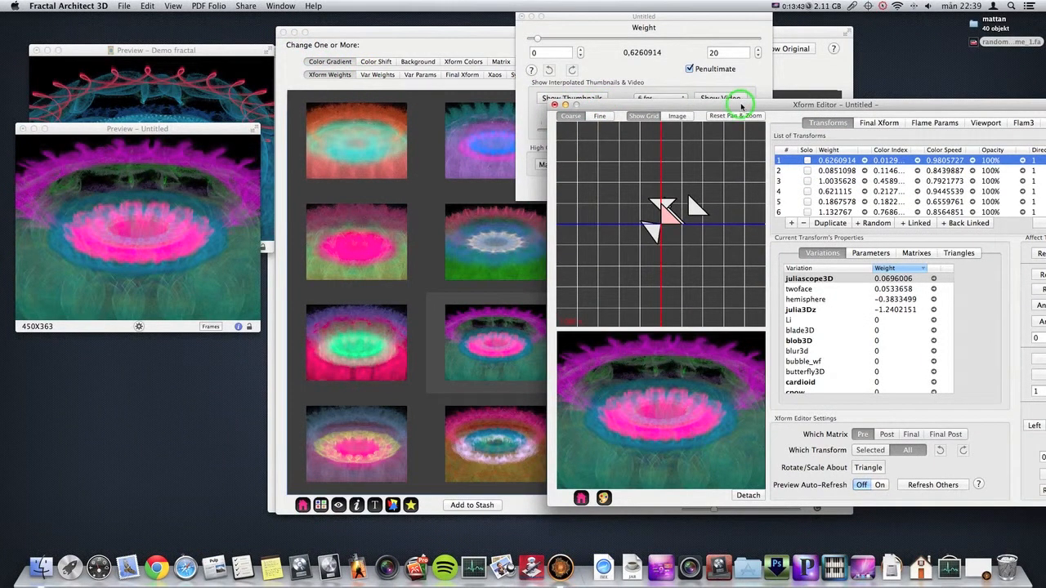
{"action": "left_click_drag", "start_coordinate": [741, 106], "coordinate": [401, 58]}
{"action": "left_click", "coordinate": [555, 262]}
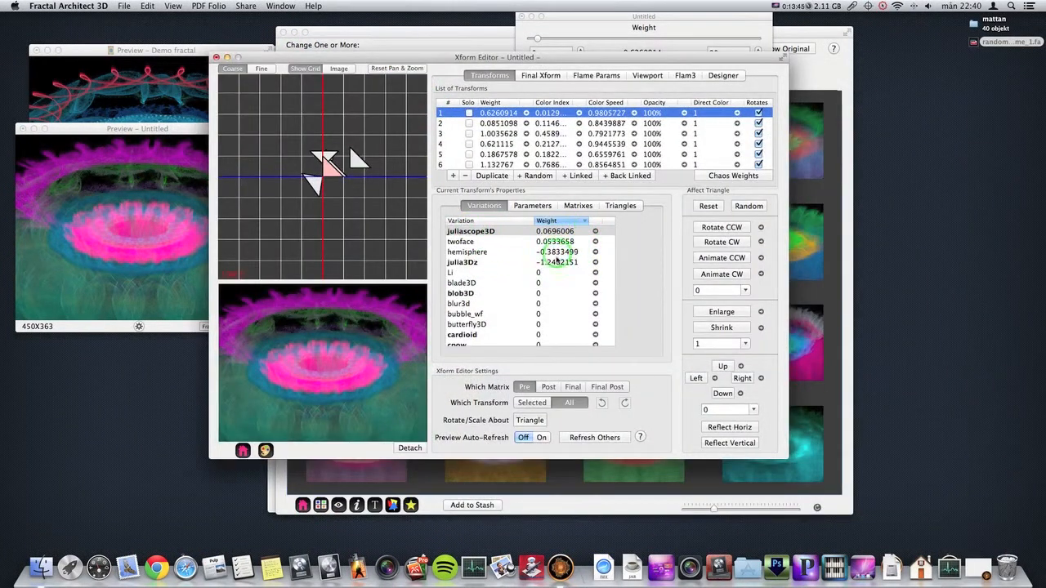
{"action": "left_click", "coordinate": [473, 106]}
{"action": "left_click", "coordinate": [493, 124]}
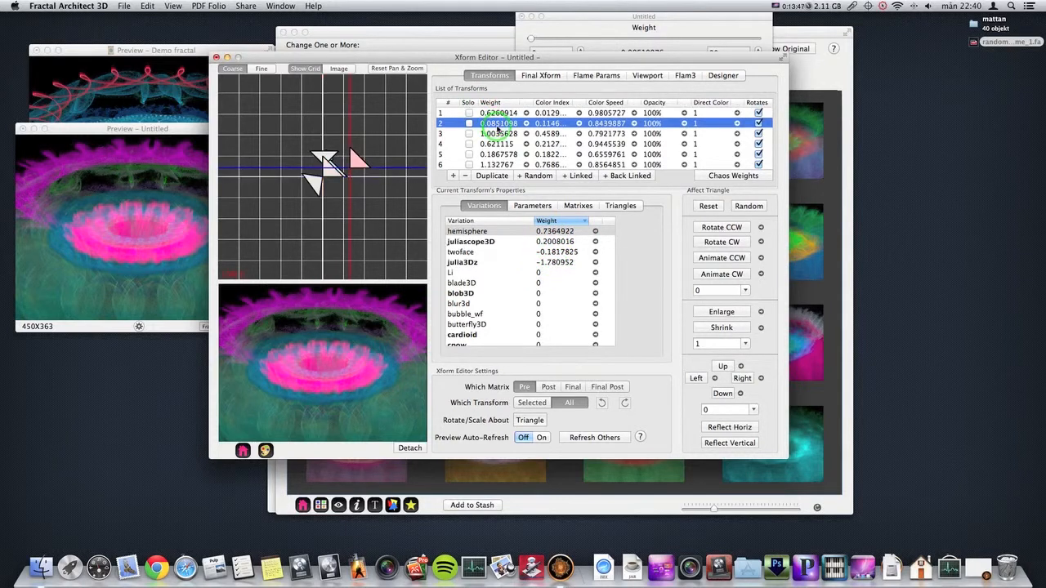
{"action": "left_click", "coordinate": [502, 134]}
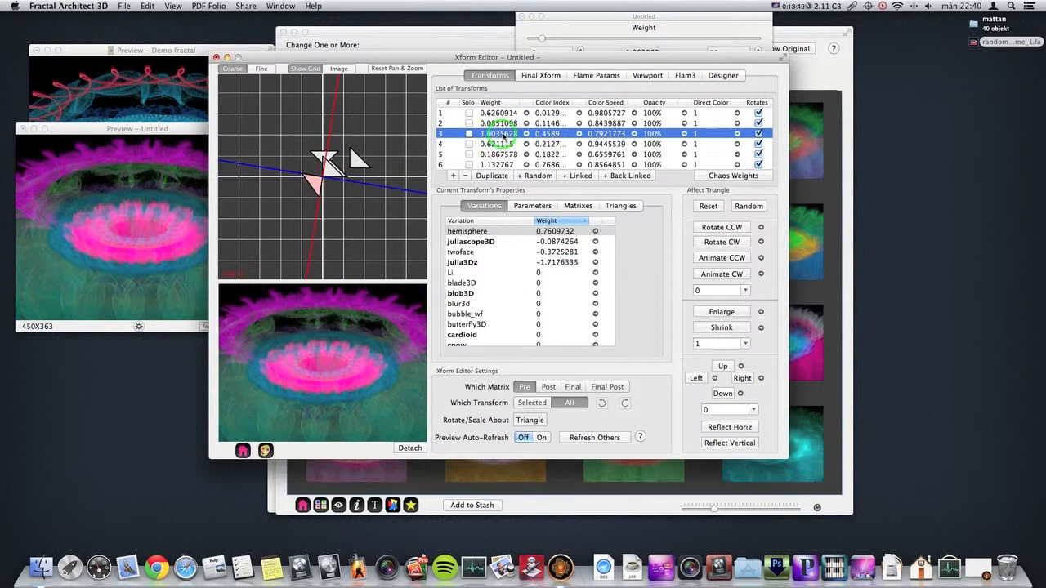
{"action": "left_click", "coordinate": [498, 146]}
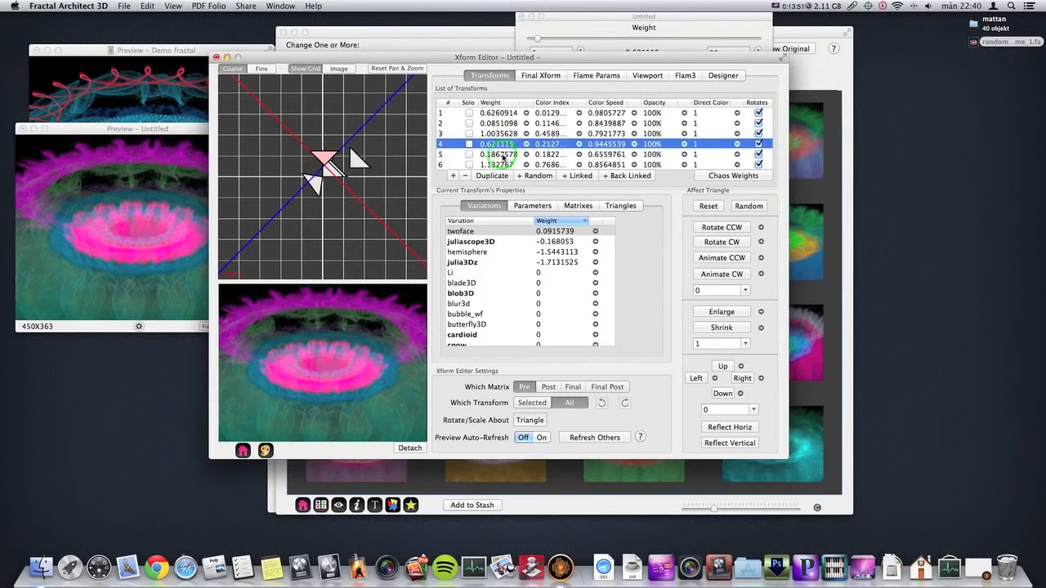
{"action": "left_click", "coordinate": [503, 155]}
{"action": "left_click", "coordinate": [504, 144]}
{"action": "left_click", "coordinate": [508, 133]}
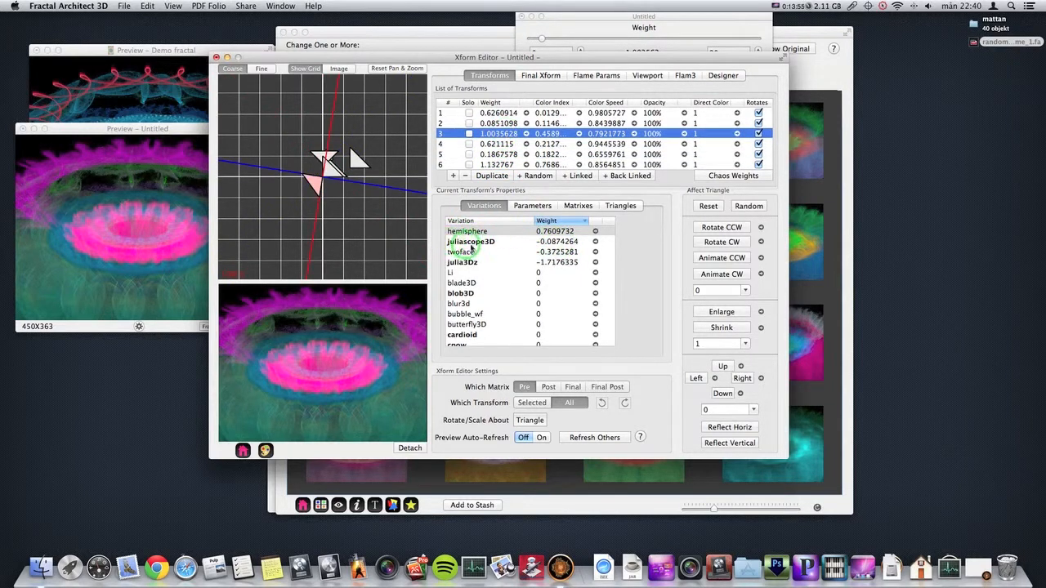
{"action": "left_click", "coordinate": [504, 144]}
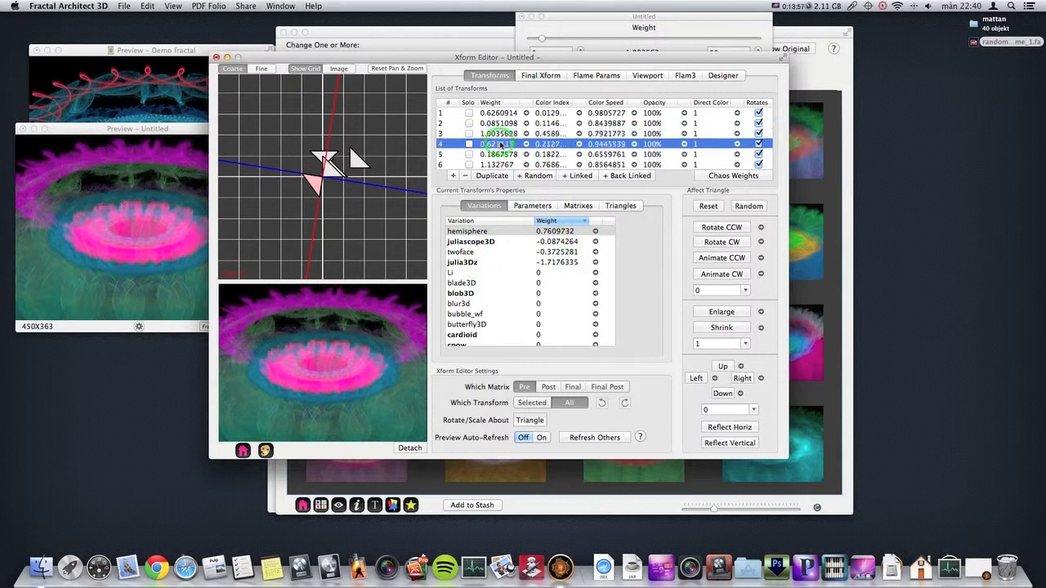
{"action": "left_click", "coordinate": [502, 154]}
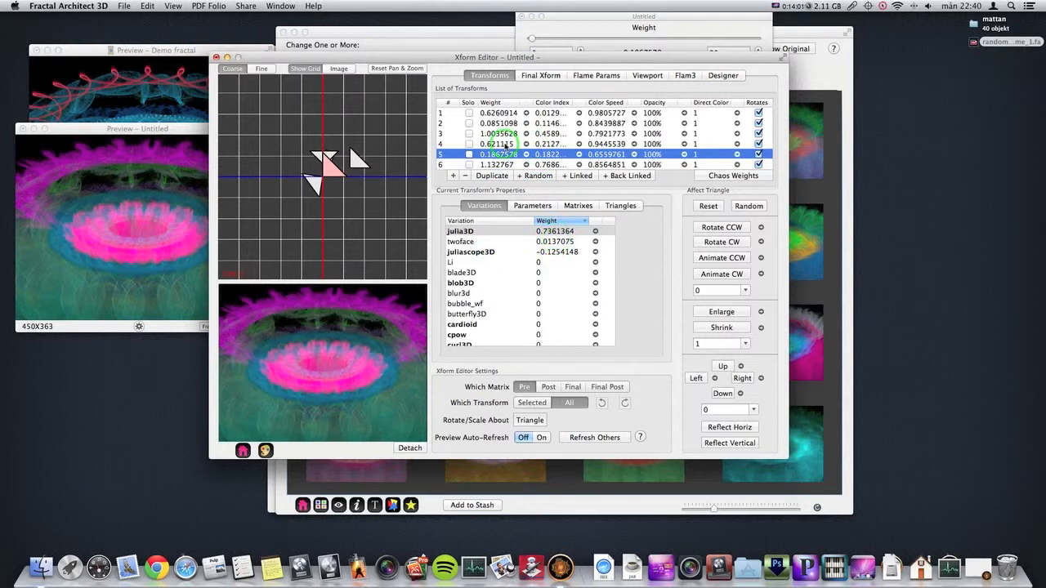
{"action": "left_click", "coordinate": [504, 144]}
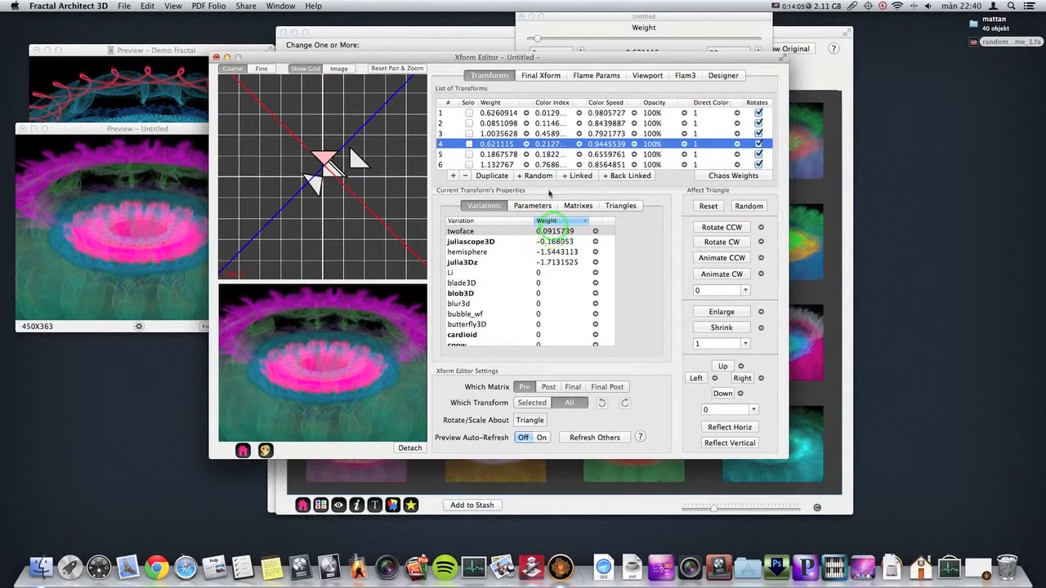
Close the Xform Editor and the untitled variant's preview to return to the Flame Fractal Variants window
{"action": "left_click_drag", "start_coordinate": [472, 57], "coordinate": [710, 185]}
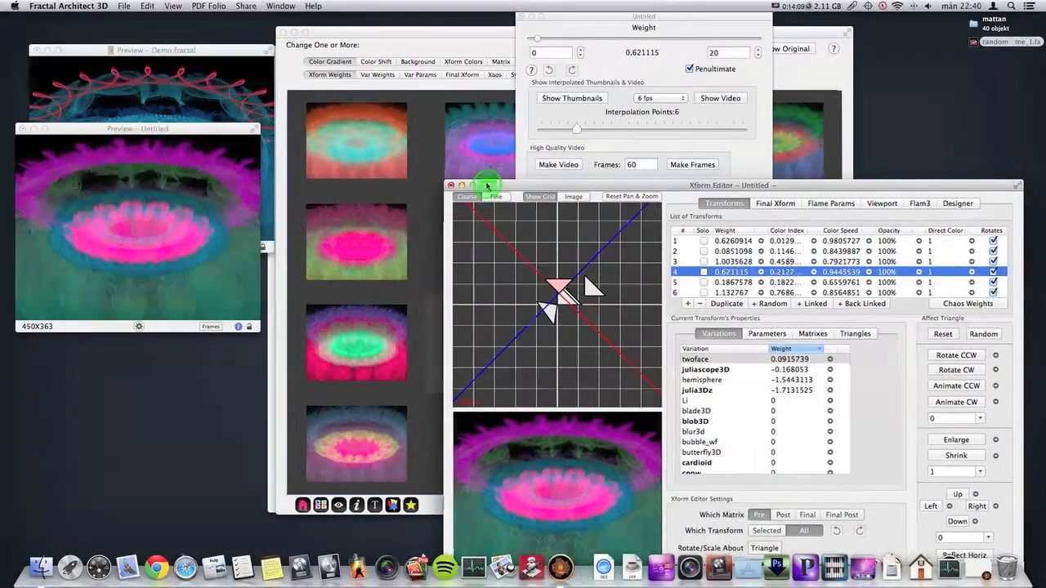
{"action": "left_click_drag", "start_coordinate": [482, 186], "coordinate": [309, 98]}
{"action": "left_click", "coordinate": [298, 97]}
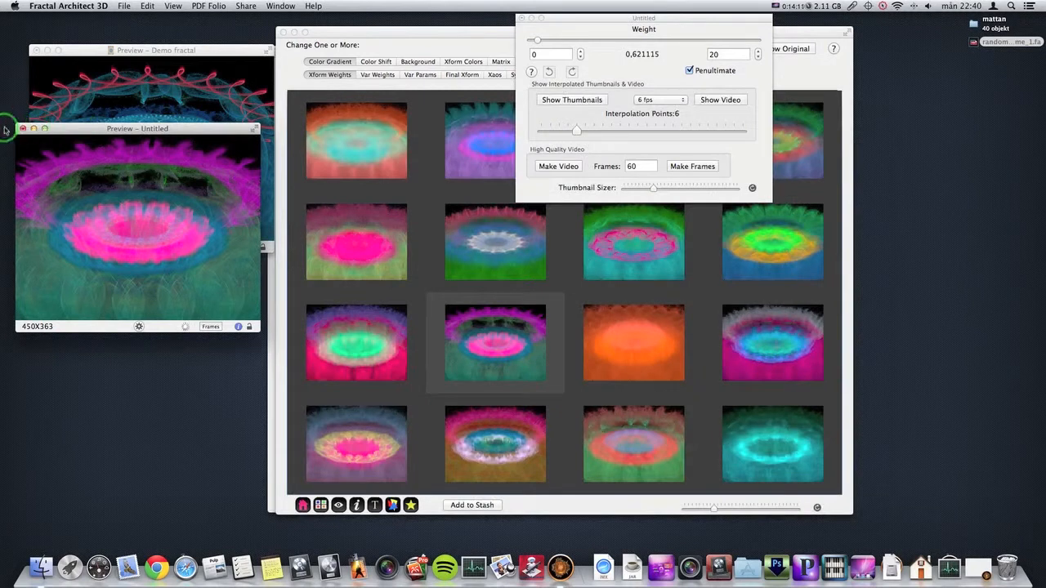
{"action": "left_click", "coordinate": [22, 129]}
{"action": "left_click", "coordinate": [90, 190]}
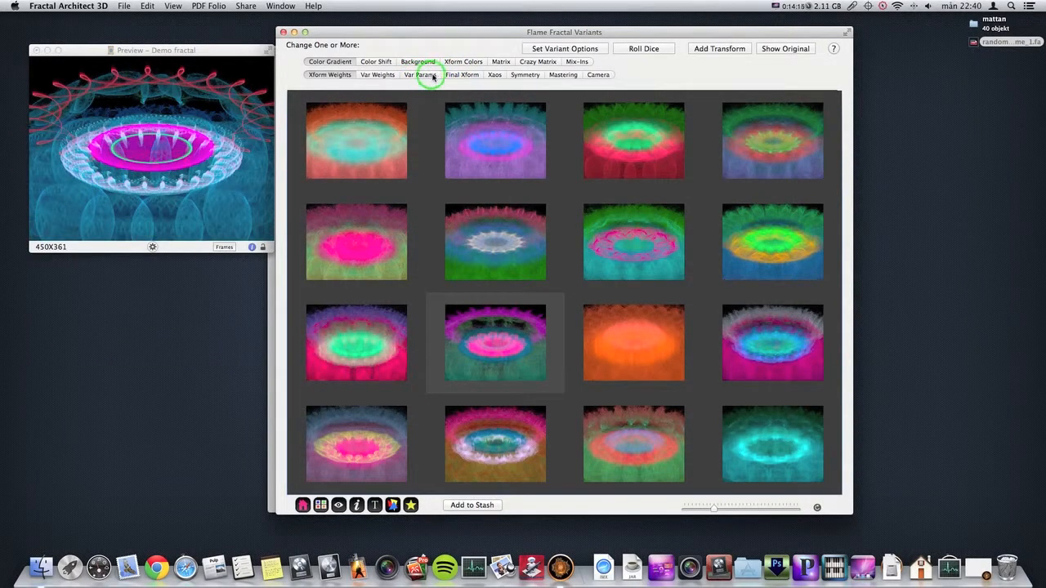
Move the Flame Fractal Variants window aside and bring the Welcome window to the front
{"action": "left_click_drag", "start_coordinate": [432, 31], "coordinate": [663, 121]}
{"action": "left_click", "coordinate": [509, 51]}
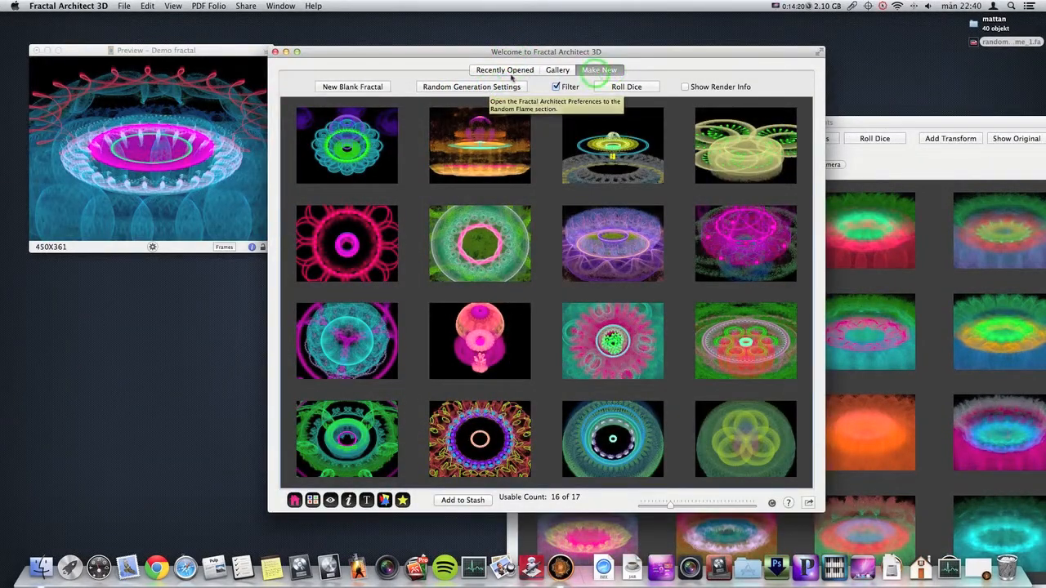
Look at the variation pool and its parameter ranges in the random generation settings, and close the settings
{"action": "left_click", "coordinate": [467, 87]}
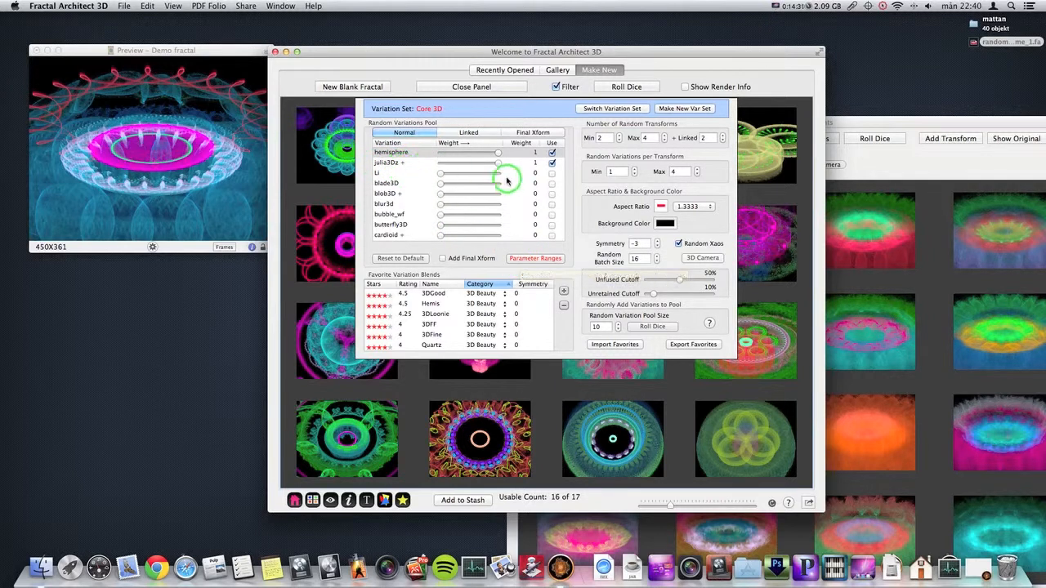
{"action": "left_click", "coordinate": [545, 260]}
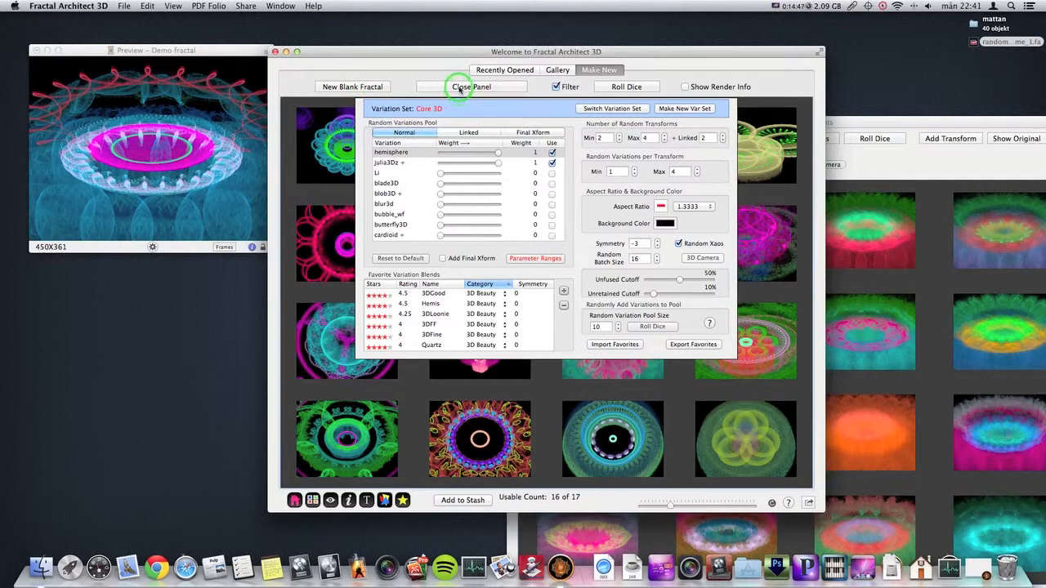
{"action": "left_click", "coordinate": [460, 88]}
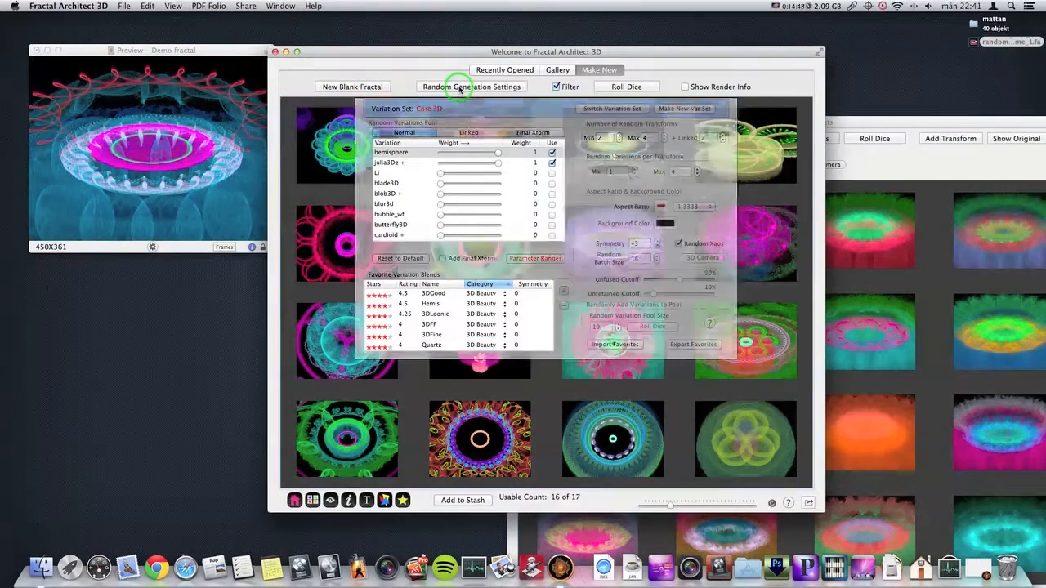
Bring the Flame Fractal Variants window back over the Welcome window and generate a new batch varying Color Gradient and Xform Weights
{"action": "left_click", "coordinate": [887, 137]}
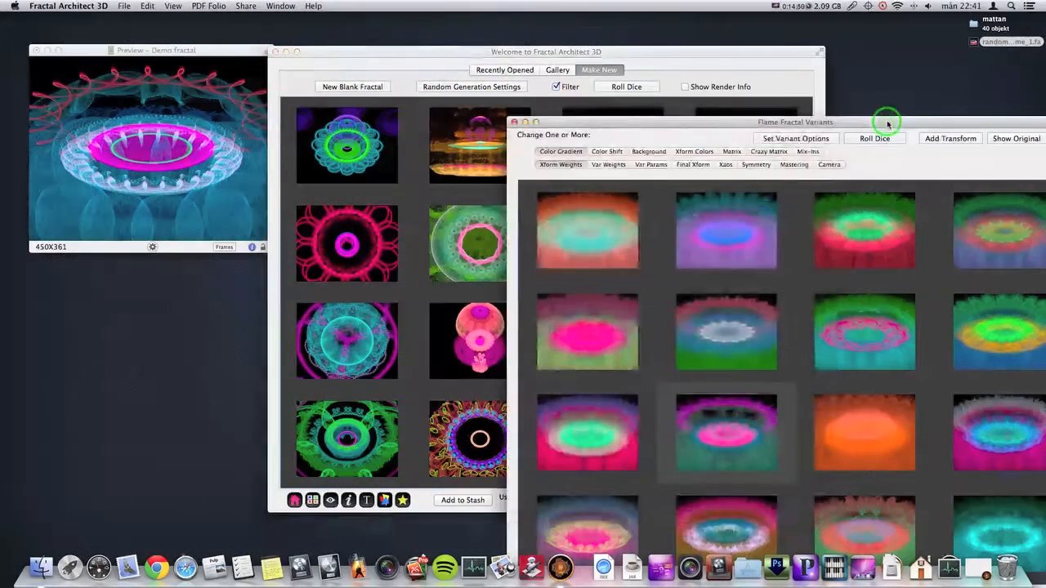
{"action": "left_click_drag", "start_coordinate": [696, 122], "coordinate": [429, 46]}
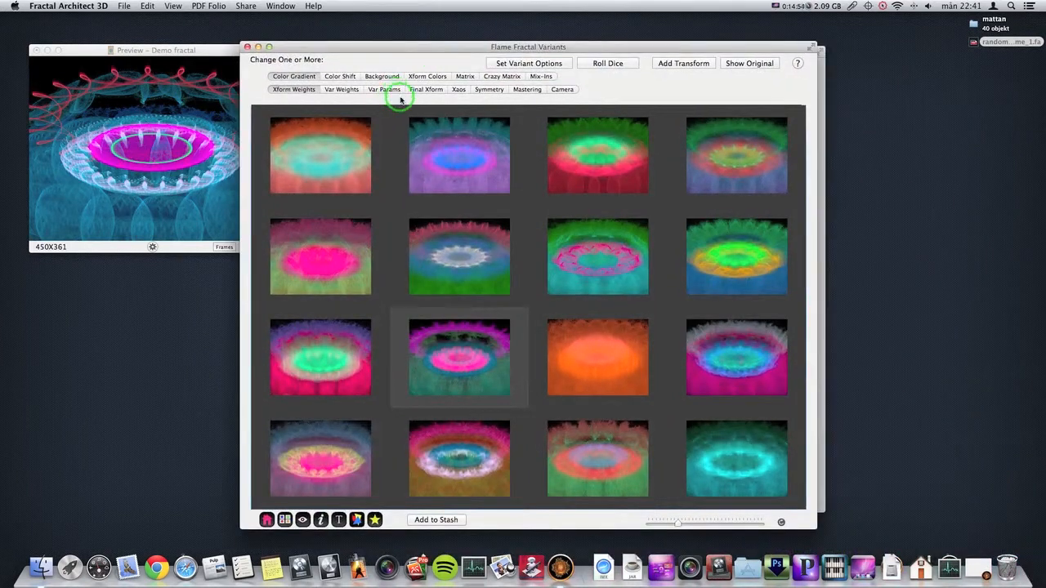
{"action": "left_click", "coordinate": [287, 96]}
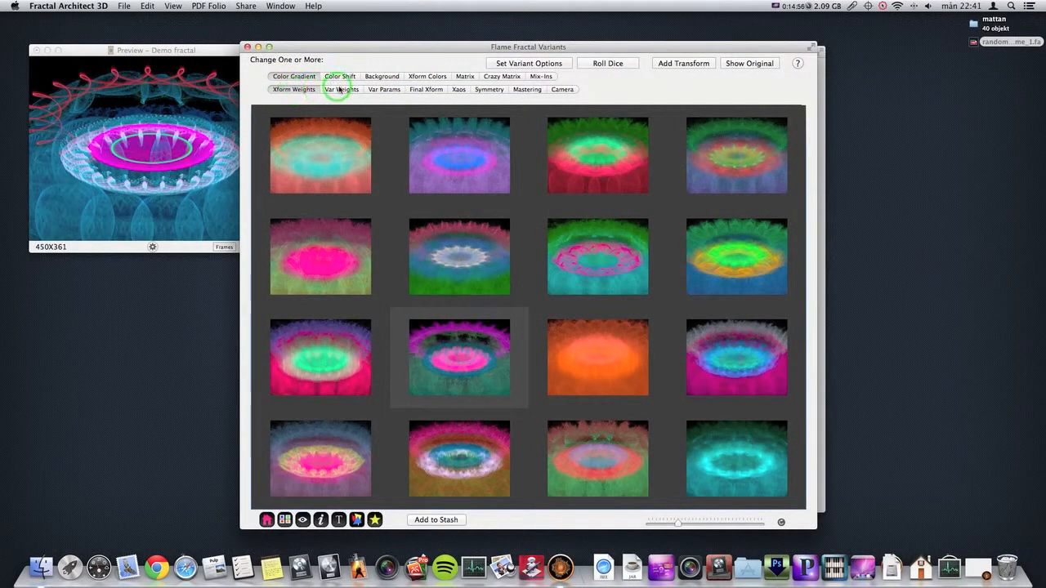
{"action": "left_click", "coordinate": [609, 64]}
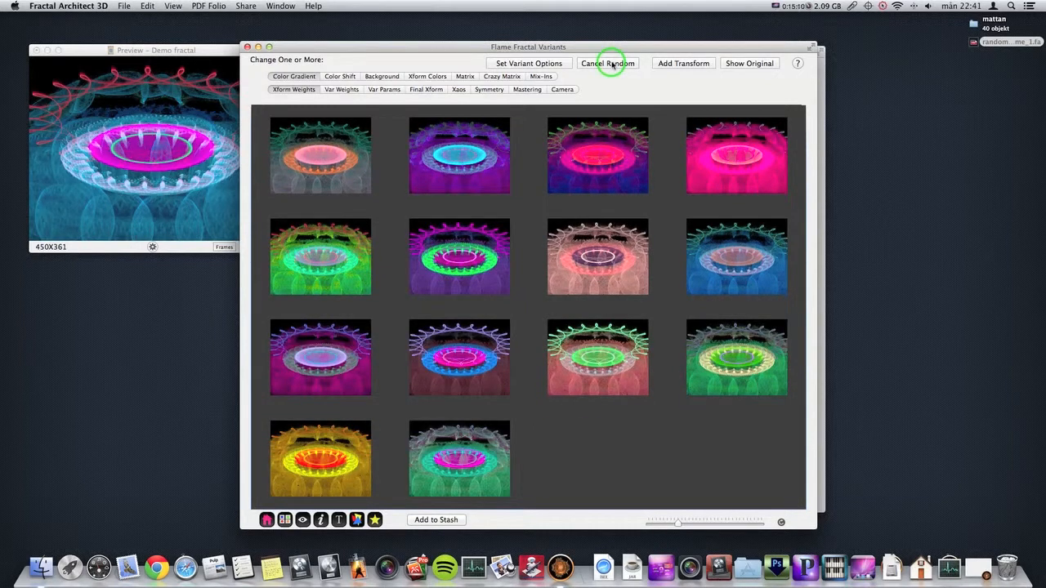
Generate new batches of variants with Color Gradient plus Var Weights, and with Color Gradient plus Var Params
{"action": "left_click", "coordinate": [301, 80]}
{"action": "left_click", "coordinate": [348, 90]}
{"action": "left_click", "coordinate": [625, 63]}
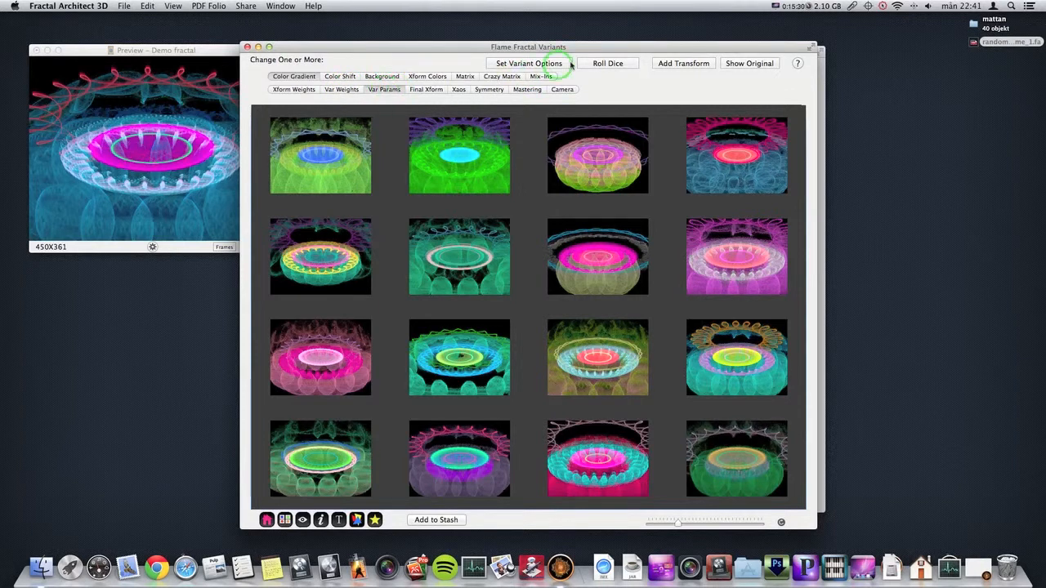
{"action": "left_click", "coordinate": [608, 63]}
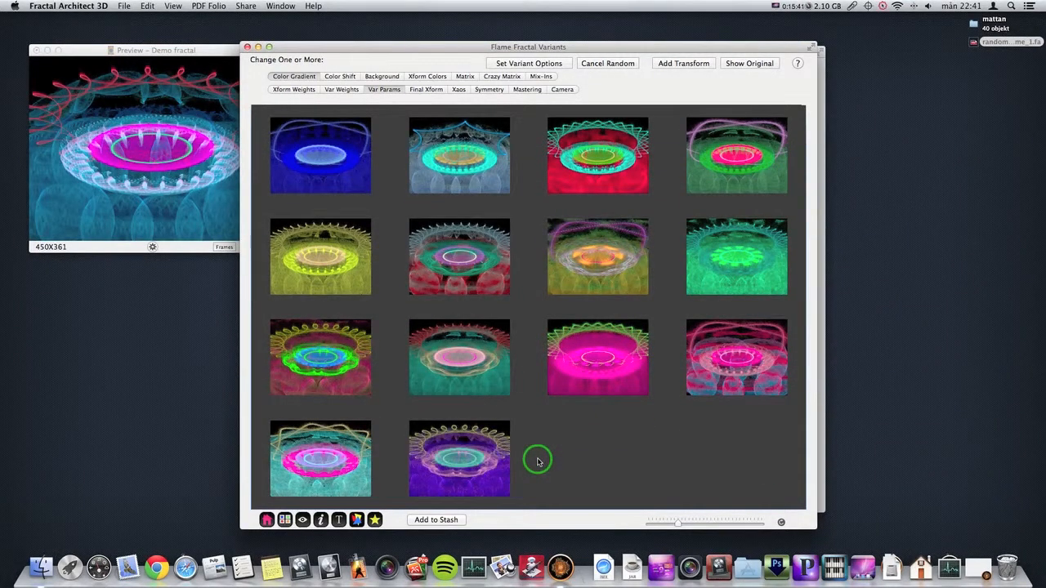
Generate variants combining Color Gradient, Xform Weights, Var Weights, Var Params, Matrix and Camera, and reduce the selection to Color Gradient only
{"action": "left_click", "coordinate": [345, 89]}
{"action": "left_click", "coordinate": [281, 89]}
{"action": "left_click", "coordinate": [565, 91]}
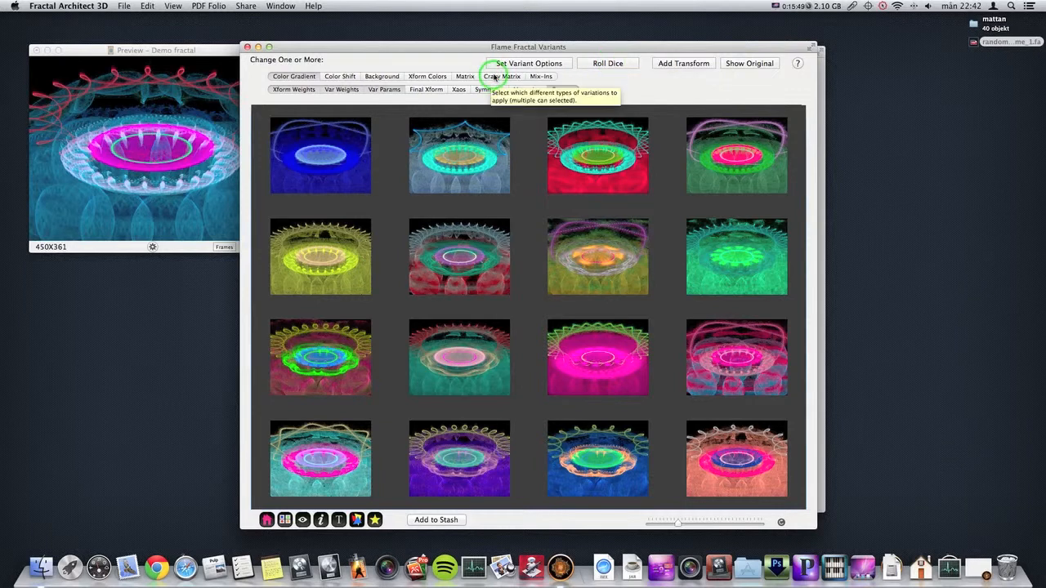
{"action": "left_click", "coordinate": [466, 77]}
{"action": "left_click", "coordinate": [607, 63]}
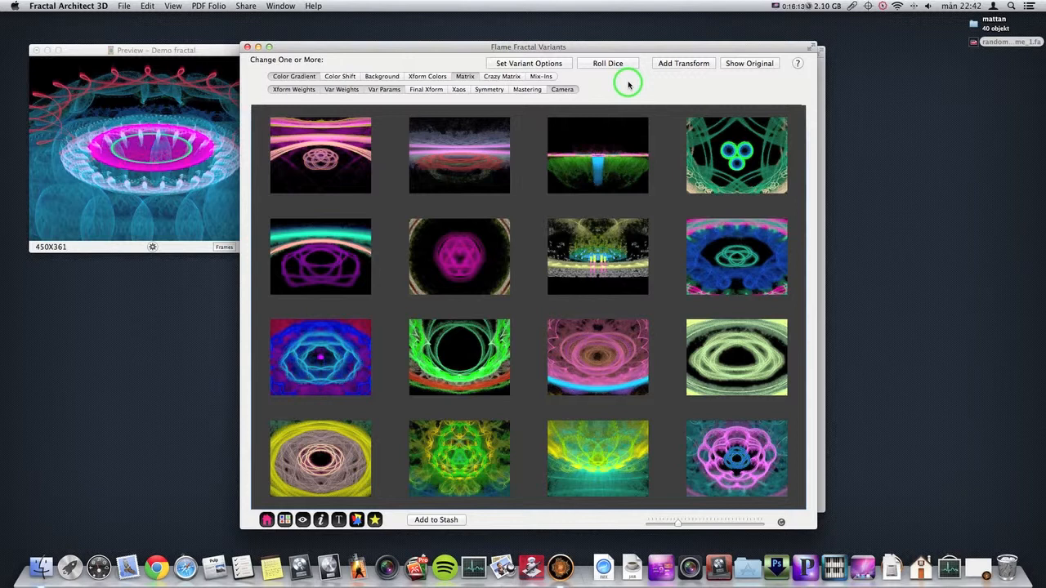
{"action": "left_click", "coordinate": [471, 77]}
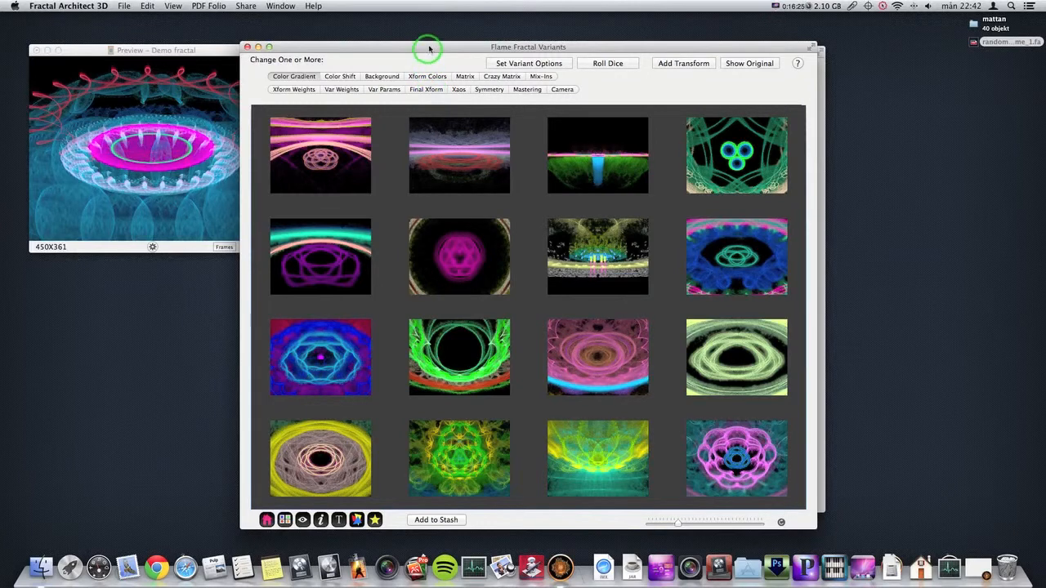
Return to the Welcome window, review the random variations pool in the random generation settings, and close them
{"action": "left_click_drag", "start_coordinate": [425, 46], "coordinate": [730, 87]}
{"action": "left_click", "coordinate": [457, 51]}
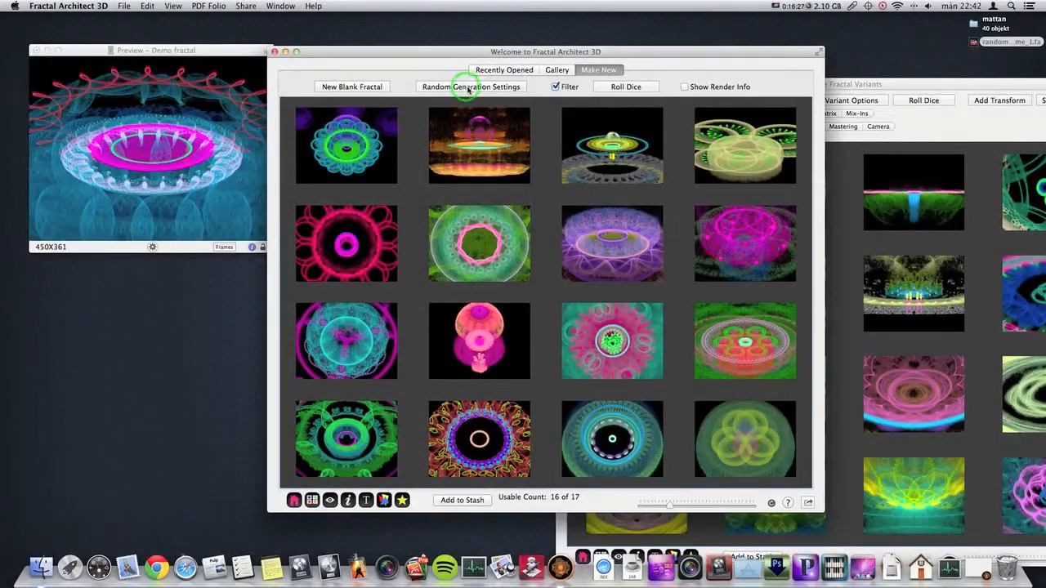
{"action": "left_click", "coordinate": [470, 87]}
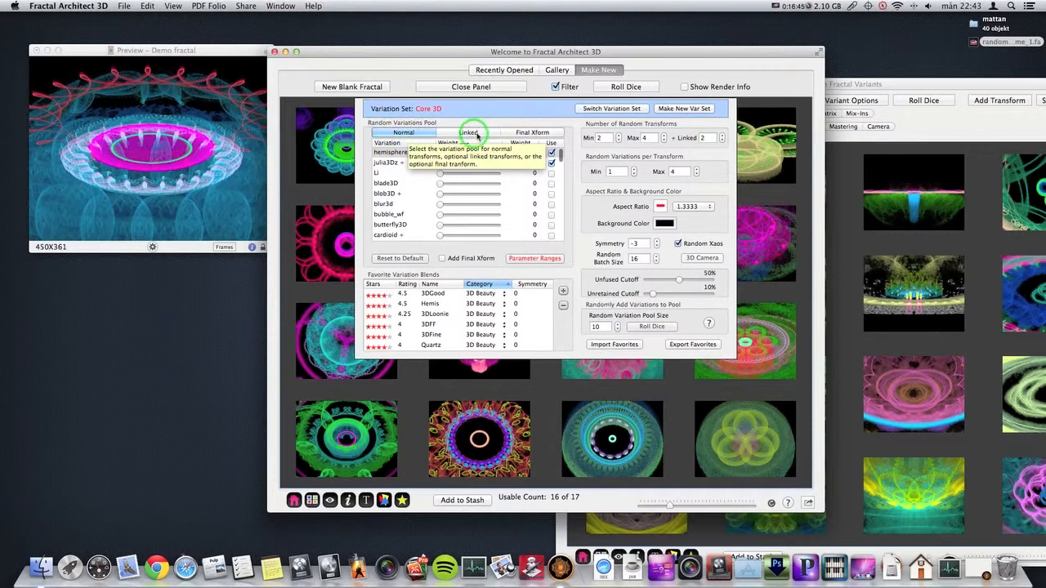
{"action": "scroll", "coordinate": [539, 155], "scroll_direction": "down", "scroll_amount": 1}
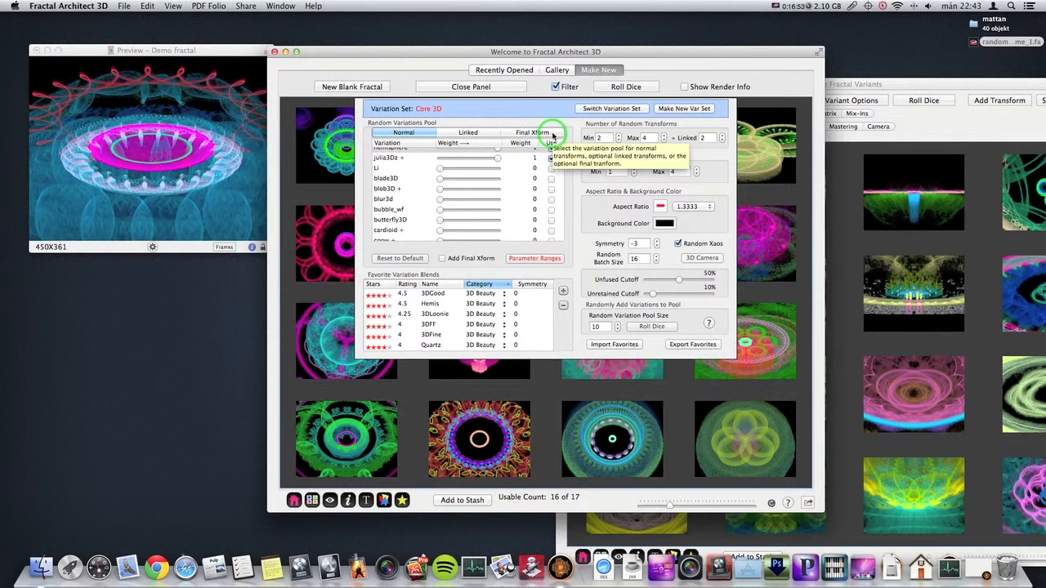
{"action": "left_click", "coordinate": [472, 88]}
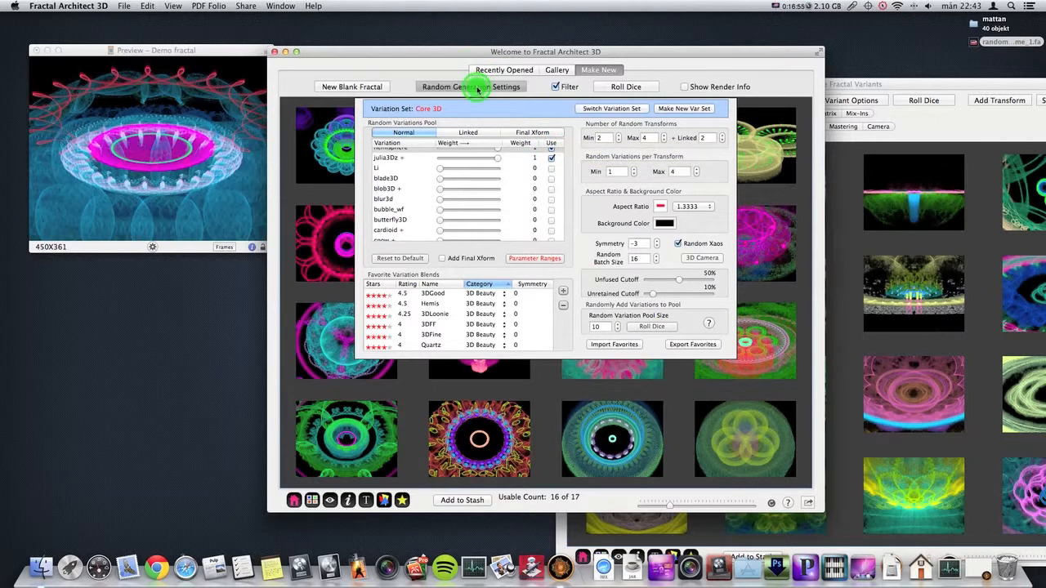
Bring the Flame Fractal Variants window back to the front and generate a new batch varying only the Color Gradient
{"action": "left_click", "coordinate": [867, 80]}
{"action": "left_click_drag", "start_coordinate": [868, 80], "coordinate": [607, 48]}
{"action": "left_click", "coordinate": [444, 87]}
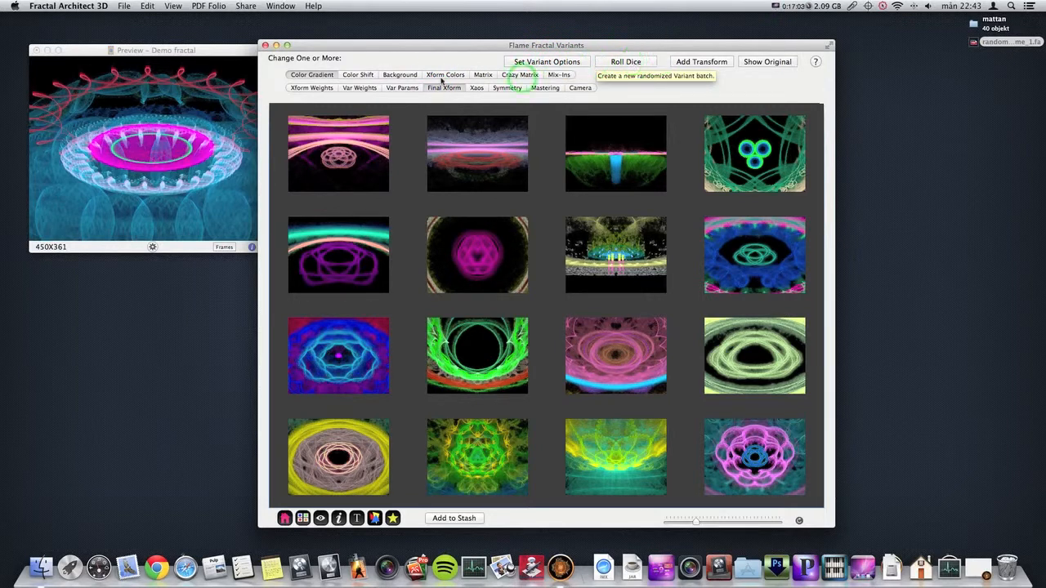
{"action": "left_click", "coordinate": [623, 61]}
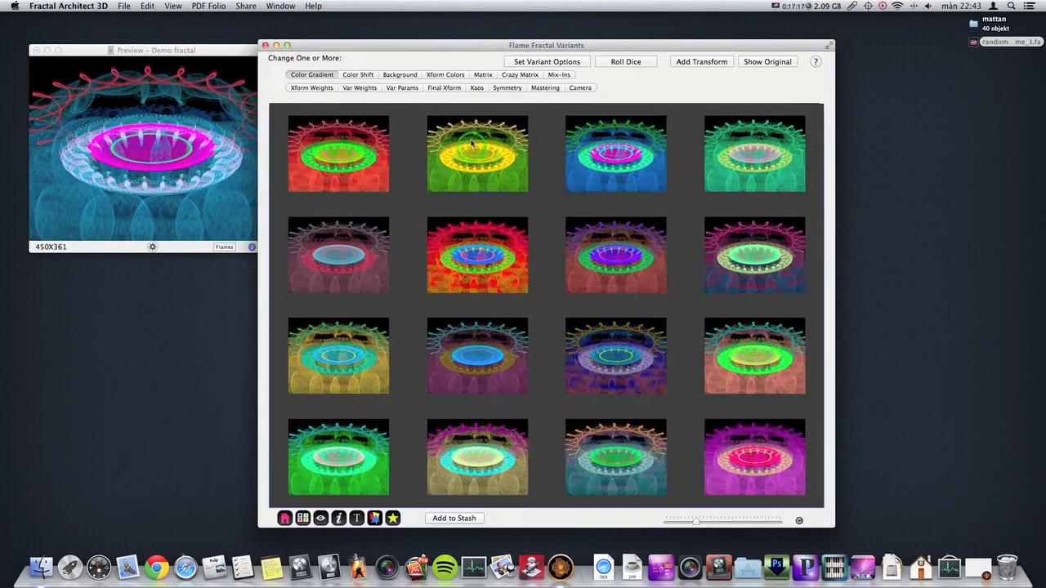
Add Final Xform to the changes, enable juliascope as its variation at full weight, and generate a new batch of variants
{"action": "left_click", "coordinate": [444, 87]}
{"action": "left_click", "coordinate": [532, 63]}
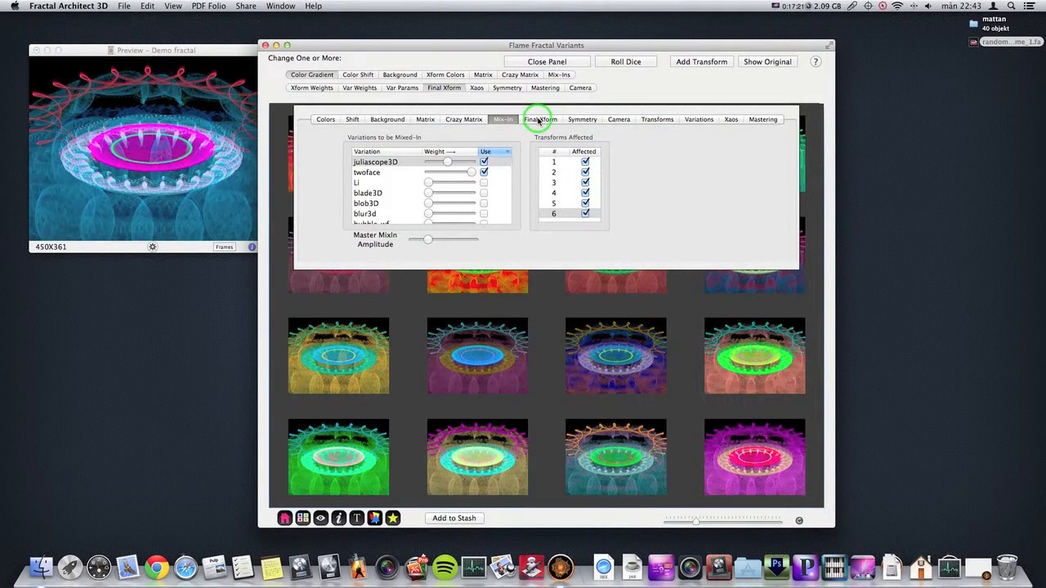
{"action": "left_click", "coordinate": [539, 120]}
{"action": "scroll", "coordinate": [479, 179], "scroll_direction": "down", "scroll_amount": 10}
{"action": "scroll", "coordinate": [481, 180], "scroll_direction": "down", "scroll_amount": 4}
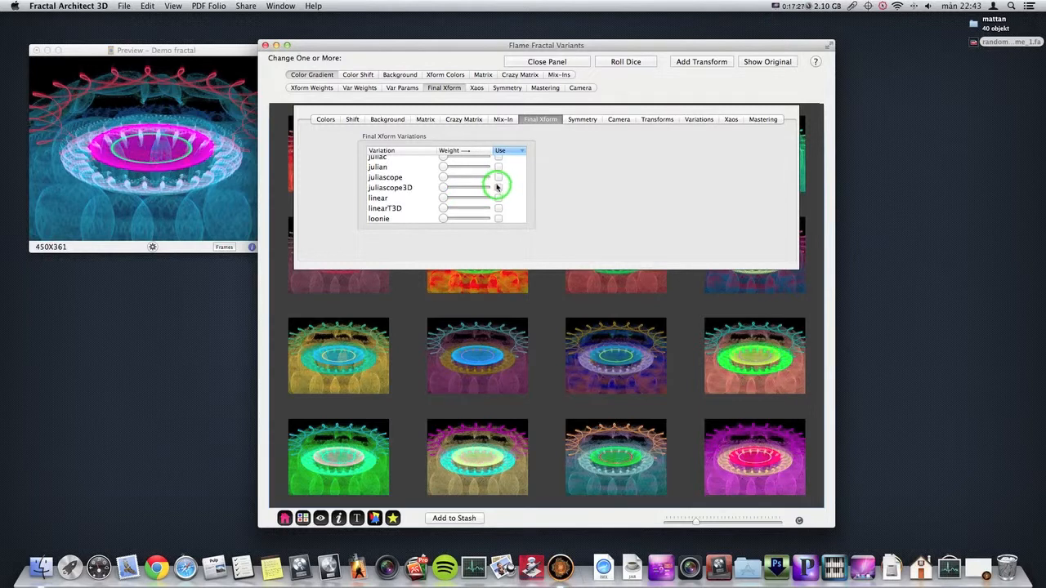
{"action": "scroll", "coordinate": [498, 182], "scroll_direction": "up", "scroll_amount": 4}
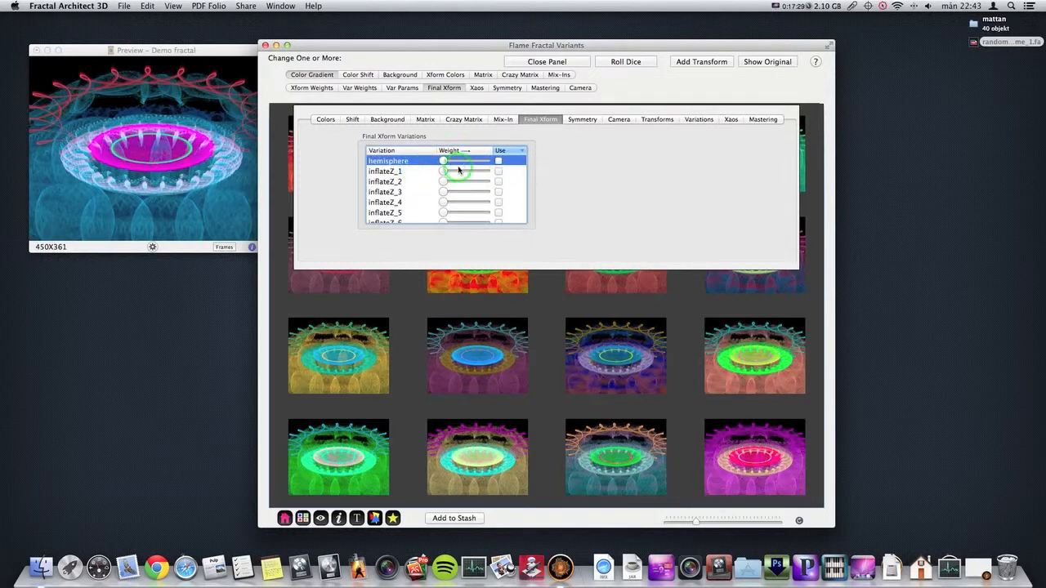
{"action": "scroll", "coordinate": [458, 169], "scroll_direction": "up", "scroll_amount": 8}
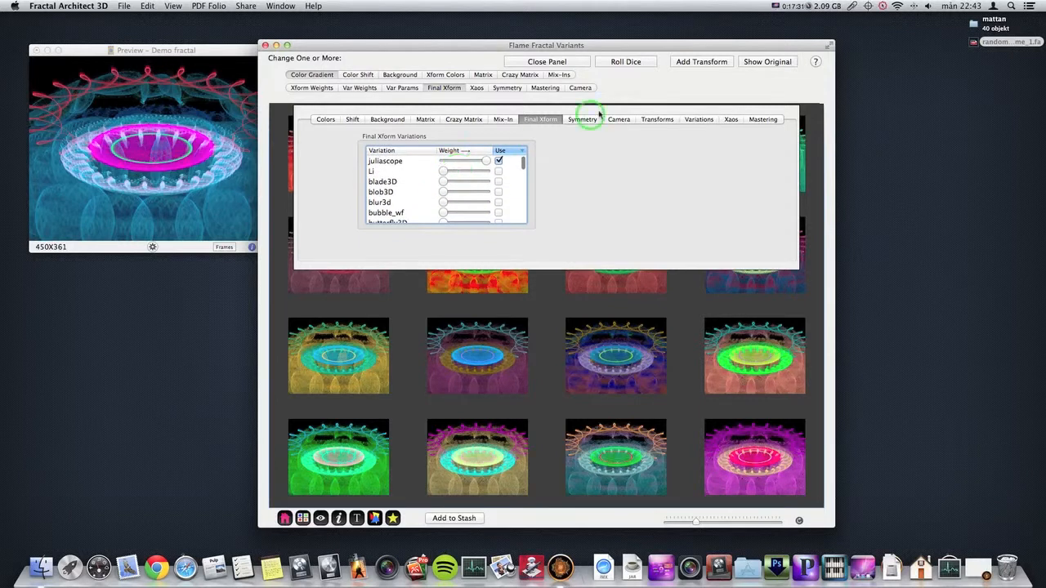
{"action": "left_click", "coordinate": [625, 63]}
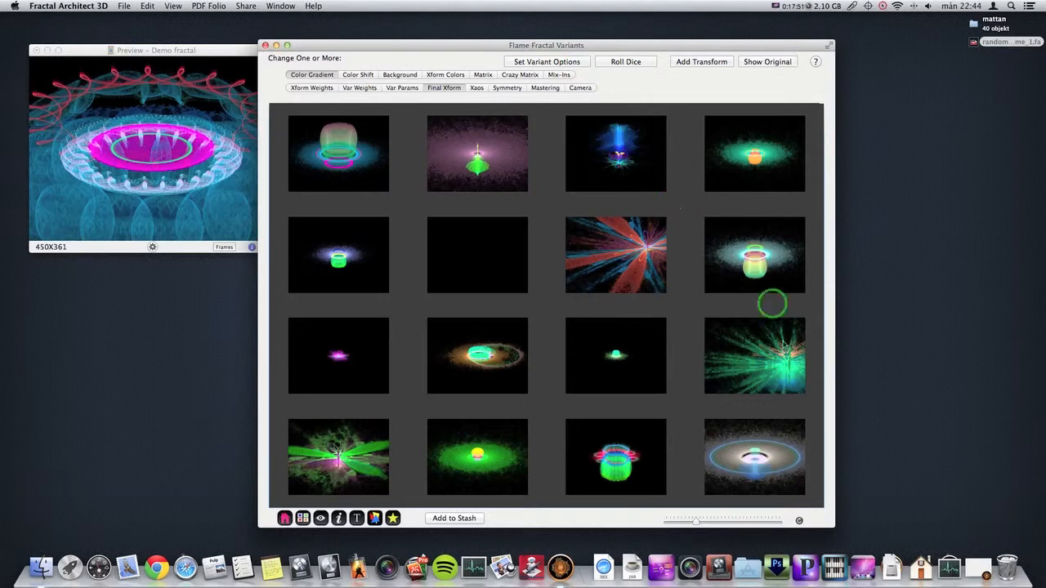
Replace juliascope with twoface as the only Final Xform variation, at full weight, and generate a new batch of variants
{"action": "left_click", "coordinate": [532, 62]}
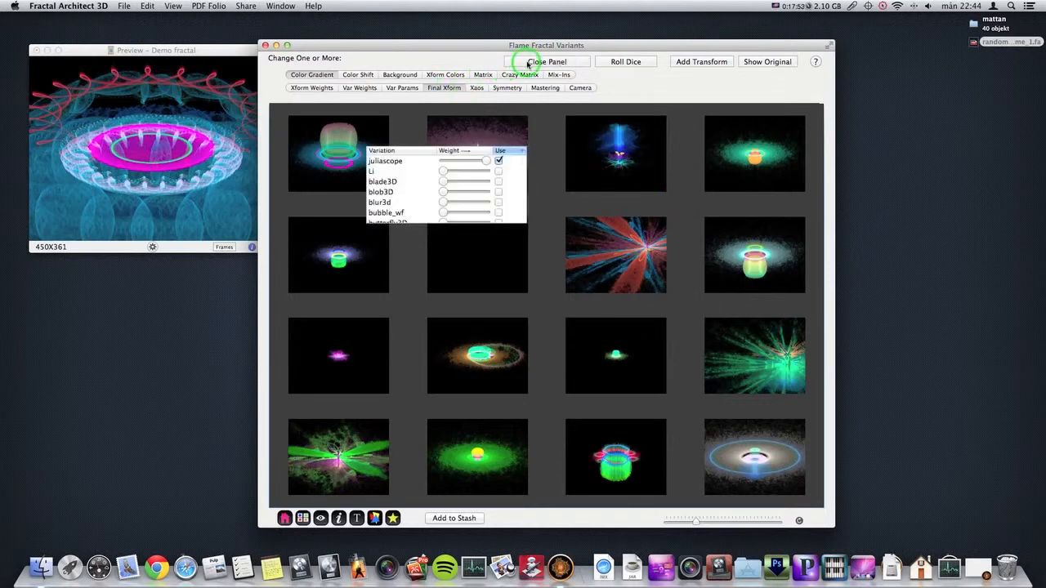
{"action": "scroll", "coordinate": [499, 157], "scroll_direction": "down", "scroll_amount": 1}
{"action": "scroll", "coordinate": [457, 200], "scroll_direction": "down", "scroll_amount": 15}
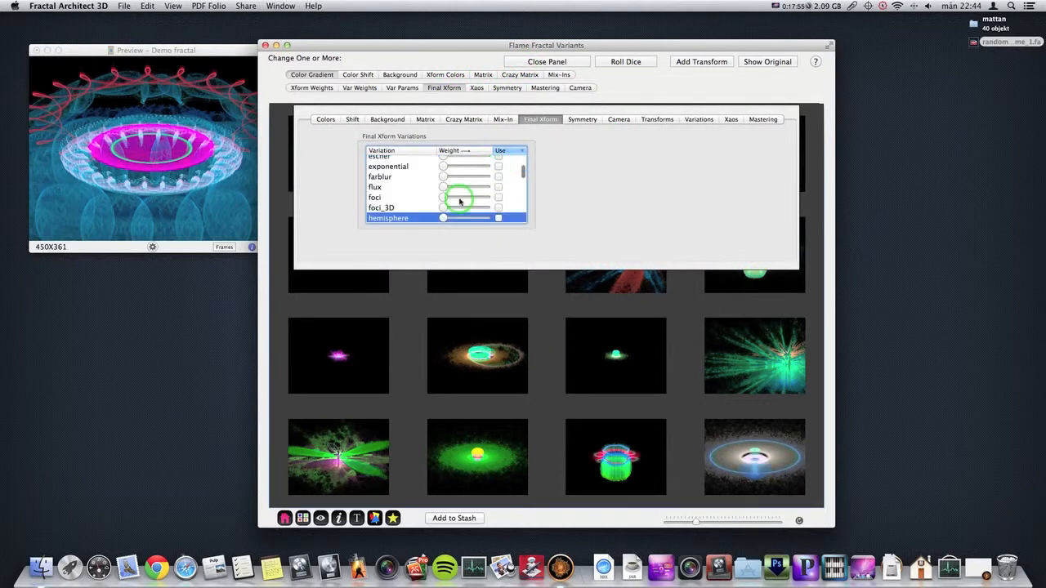
{"action": "scroll", "coordinate": [461, 202], "scroll_direction": "up", "scroll_amount": 3}
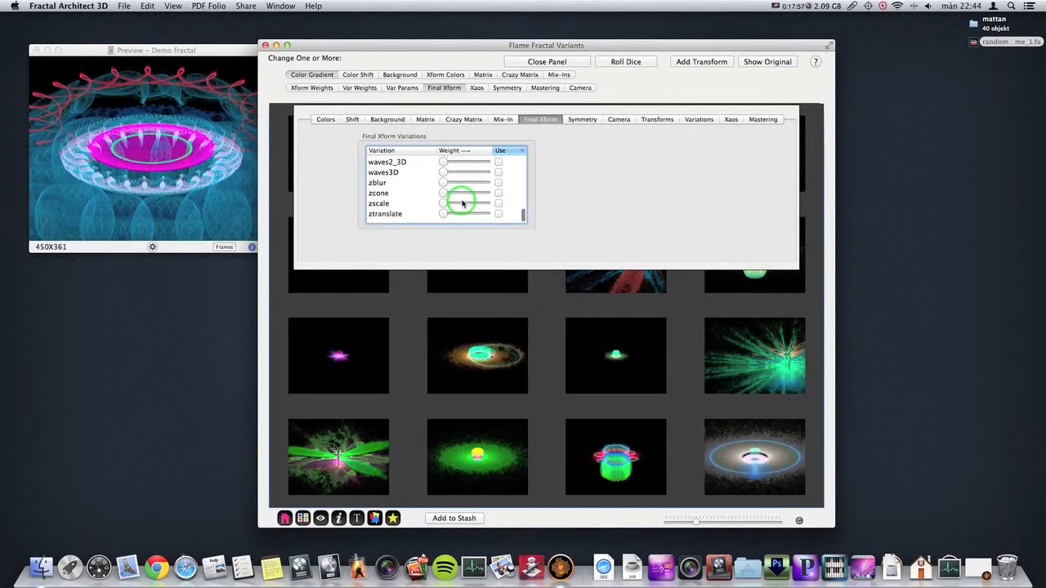
{"action": "scroll", "coordinate": [463, 203], "scroll_direction": "up", "scroll_amount": 5}
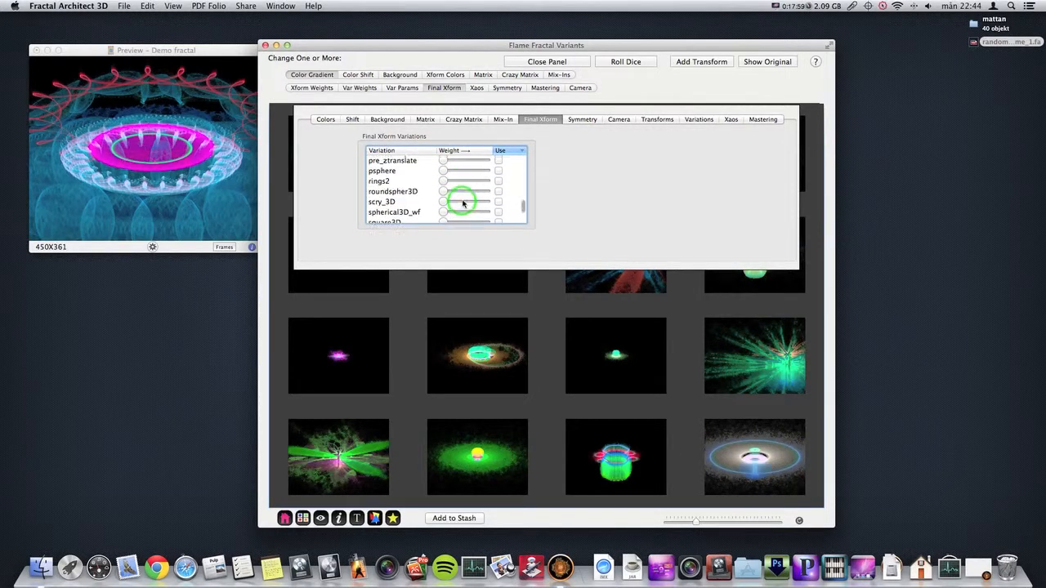
{"action": "scroll", "coordinate": [463, 202], "scroll_direction": "down", "scroll_amount": 10}
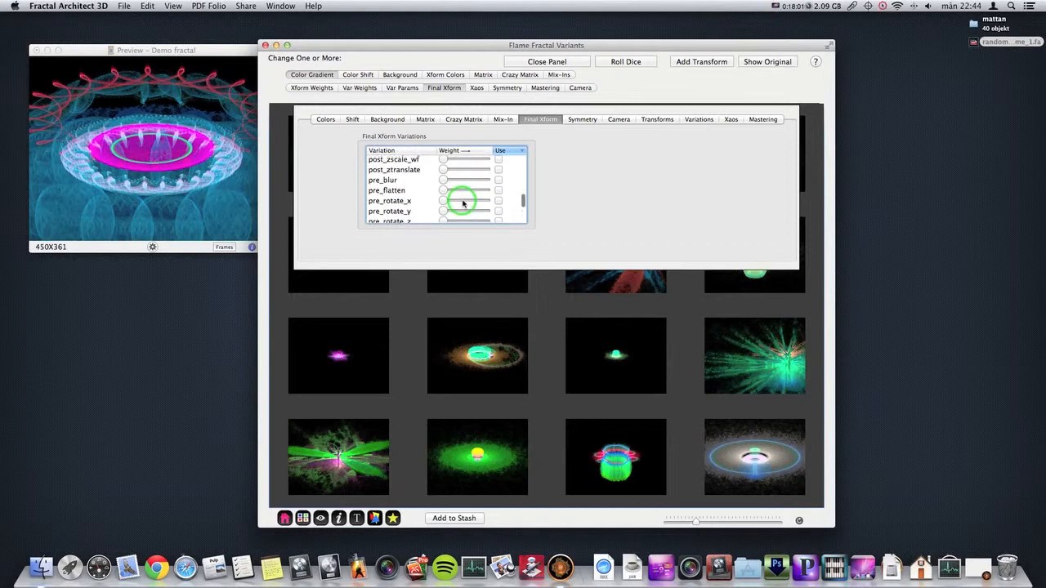
{"action": "scroll", "coordinate": [462, 203], "scroll_direction": "down", "scroll_amount": 3}
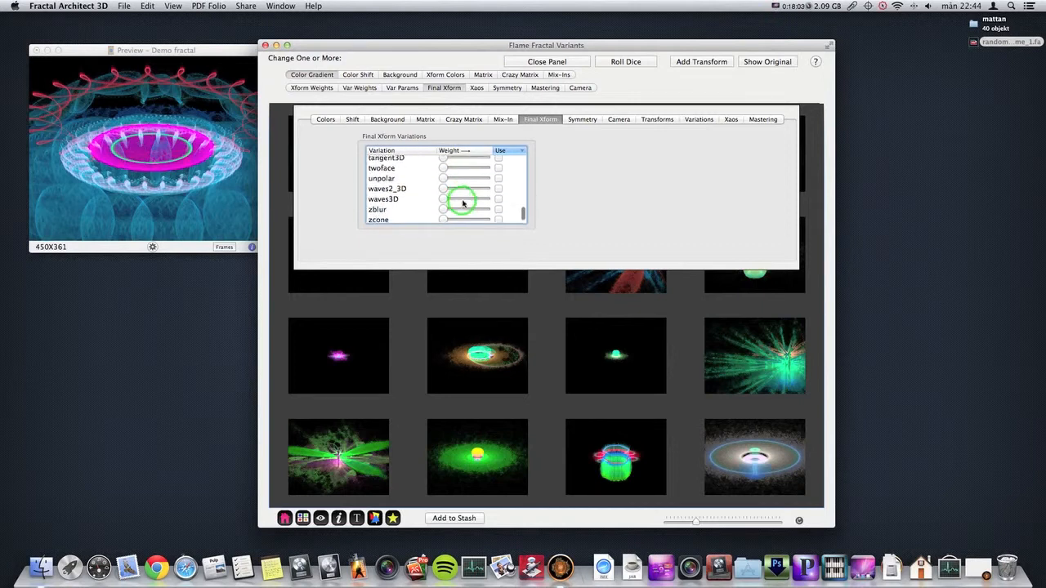
{"action": "scroll", "coordinate": [462, 203], "scroll_direction": "up", "scroll_amount": 4}
{"action": "scroll", "coordinate": [463, 203], "scroll_direction": "up", "scroll_amount": 2}
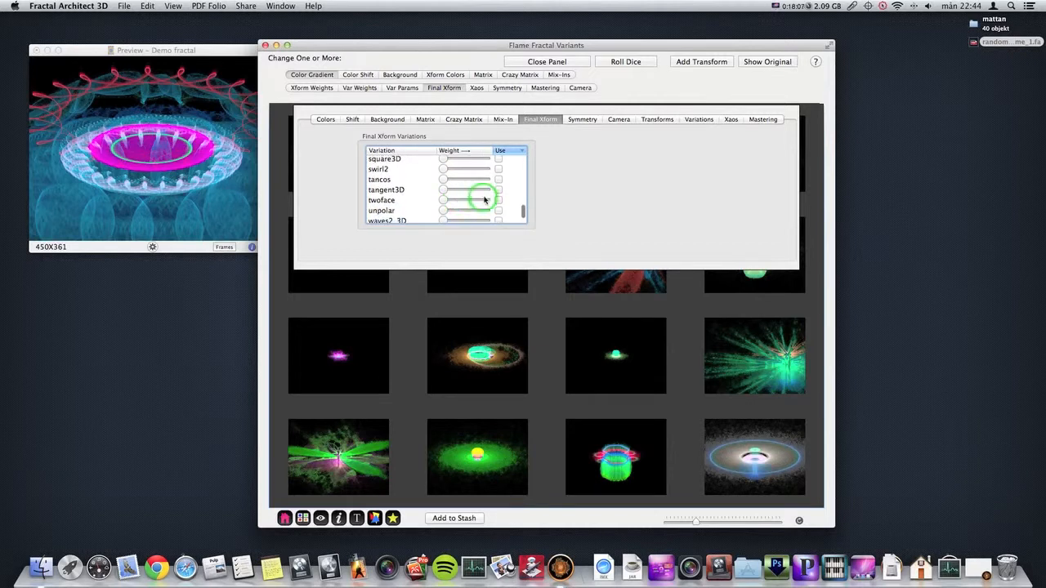
{"action": "left_click", "coordinate": [498, 200]}
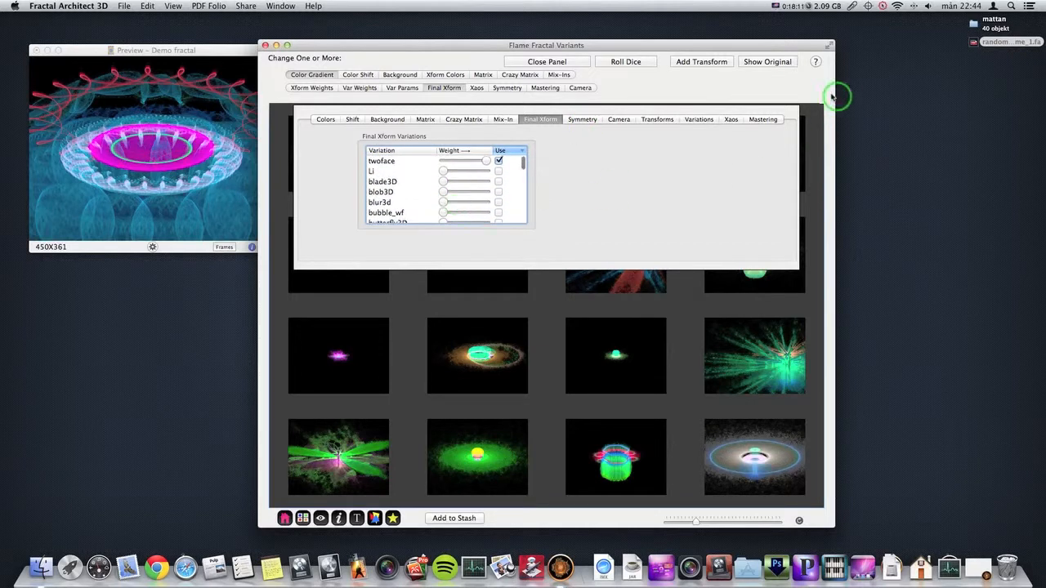
{"action": "left_click", "coordinate": [615, 66]}
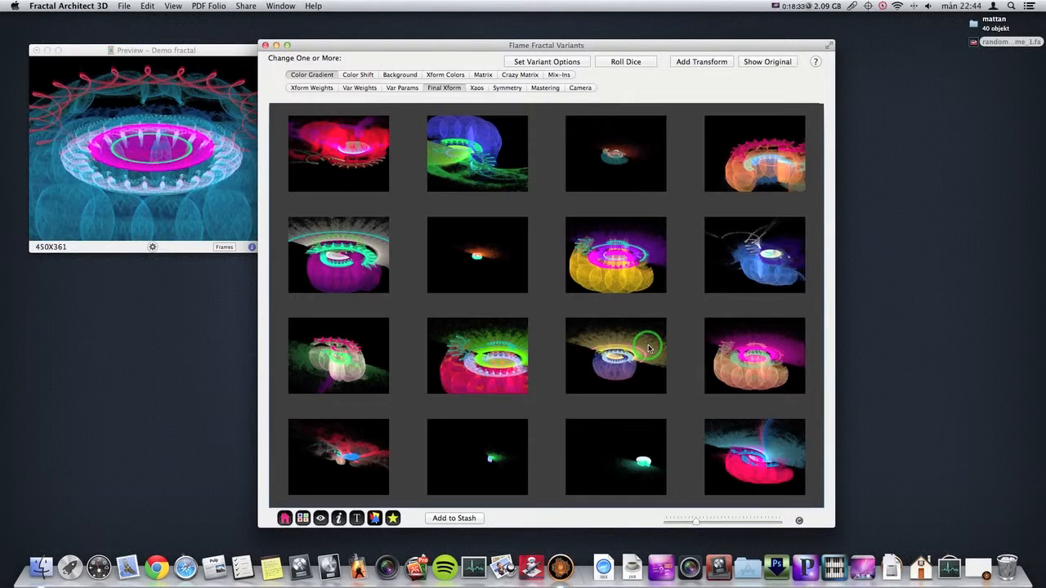
Add Camera to the changes, switch the Fixed Perspective viewport override to its mixed state, and generate a new batch
{"action": "left_click", "coordinate": [587, 87]}
{"action": "left_click", "coordinate": [547, 63]}
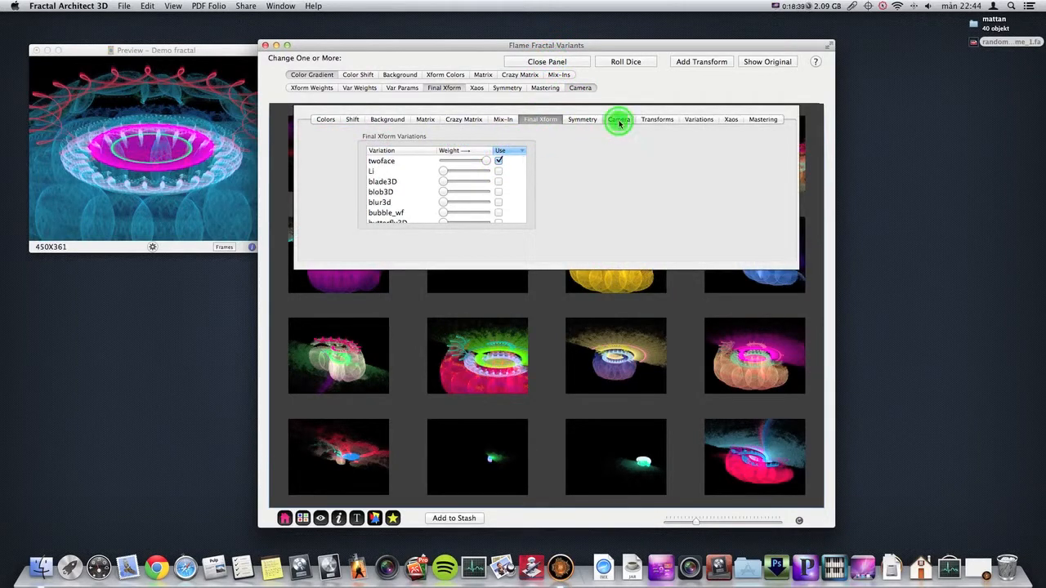
{"action": "left_click", "coordinate": [619, 119]}
{"action": "left_click", "coordinate": [442, 204]}
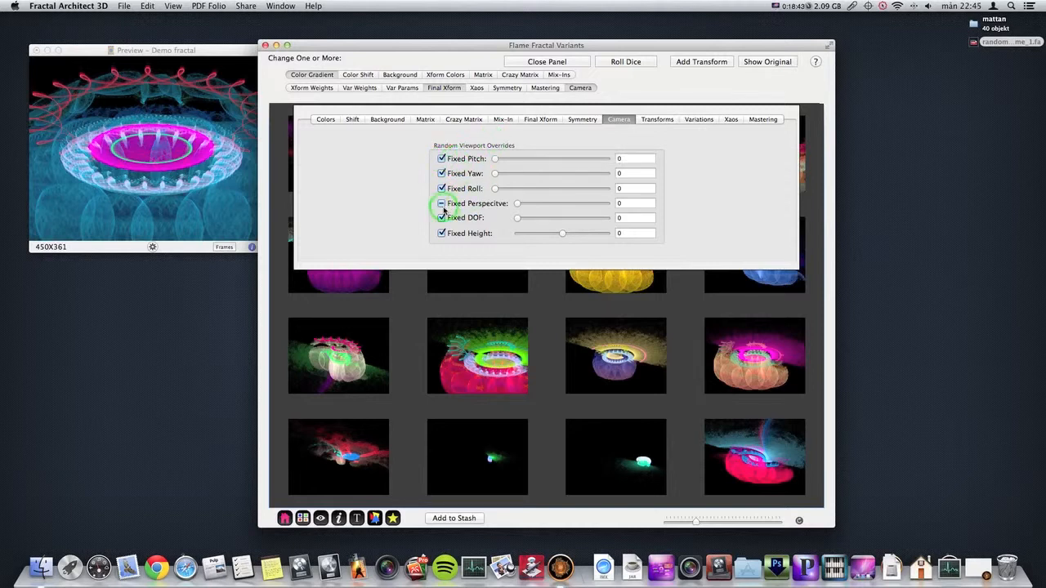
{"action": "left_click", "coordinate": [626, 62]}
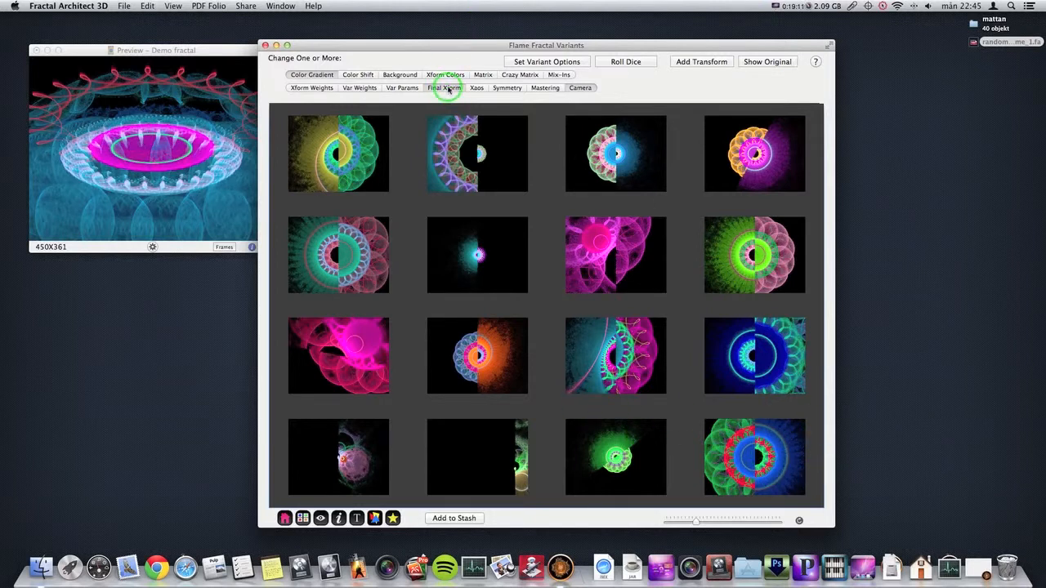
Enable cardioid at full weight beside twoface in the Final Xform variations, lower twoface to about half weight, and generate a new batch
{"action": "left_click", "coordinate": [546, 61]}
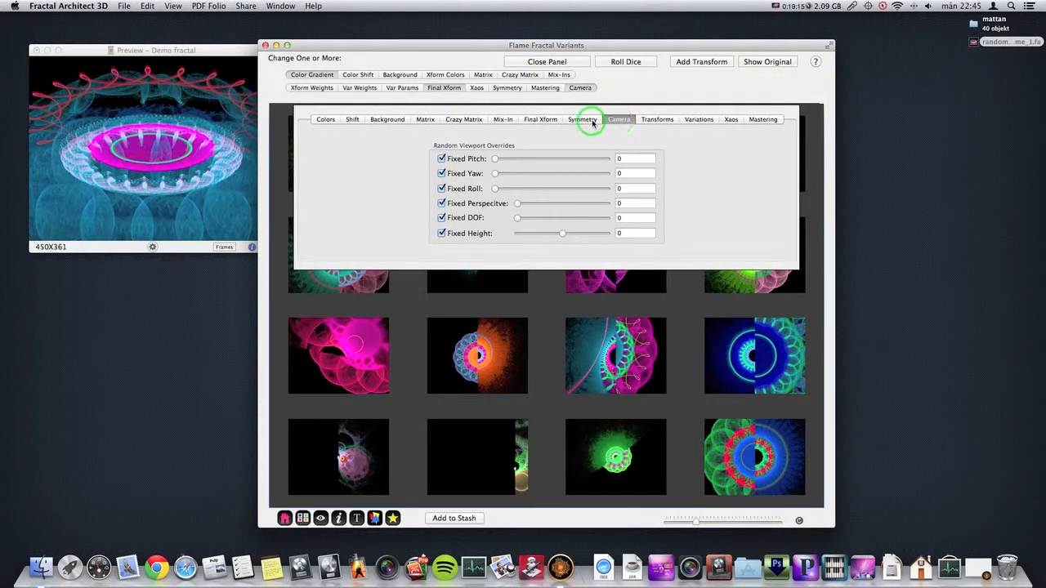
{"action": "left_click", "coordinate": [551, 121]}
{"action": "scroll", "coordinate": [494, 184], "scroll_direction": "down", "scroll_amount": 5}
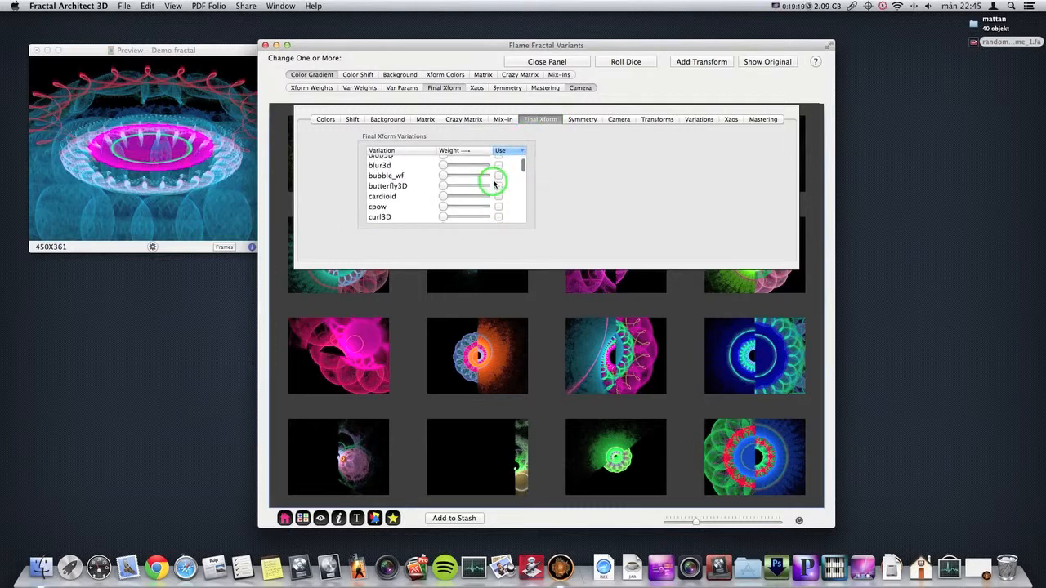
{"action": "left_click", "coordinate": [499, 197]}
{"action": "scroll", "coordinate": [523, 171], "scroll_direction": "up", "scroll_amount": 2}
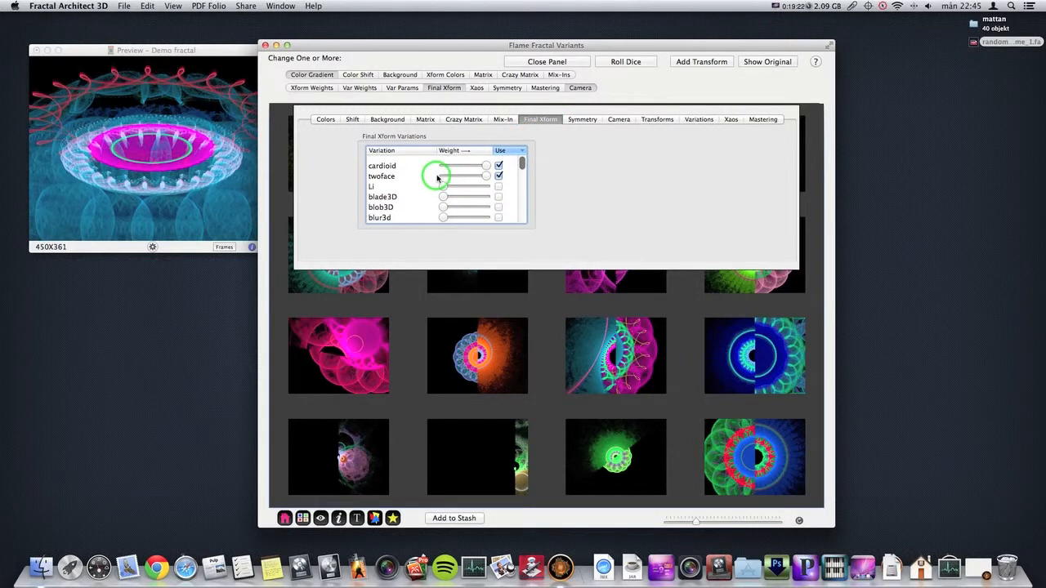
{"action": "left_click_drag", "start_coordinate": [485, 172], "coordinate": [465, 173]}
{"action": "left_click", "coordinate": [485, 160]}
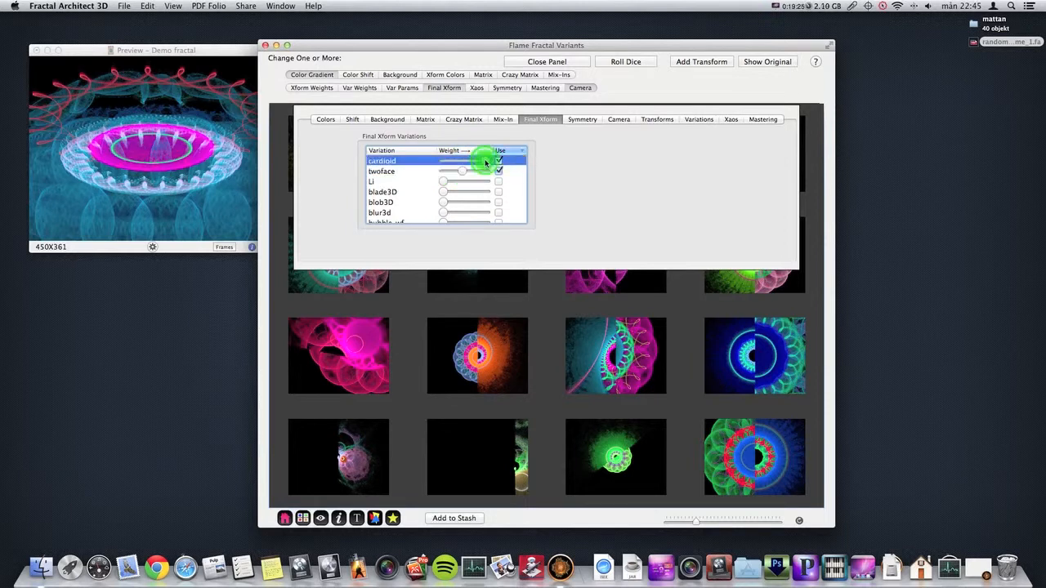
{"action": "left_click", "coordinate": [625, 61]}
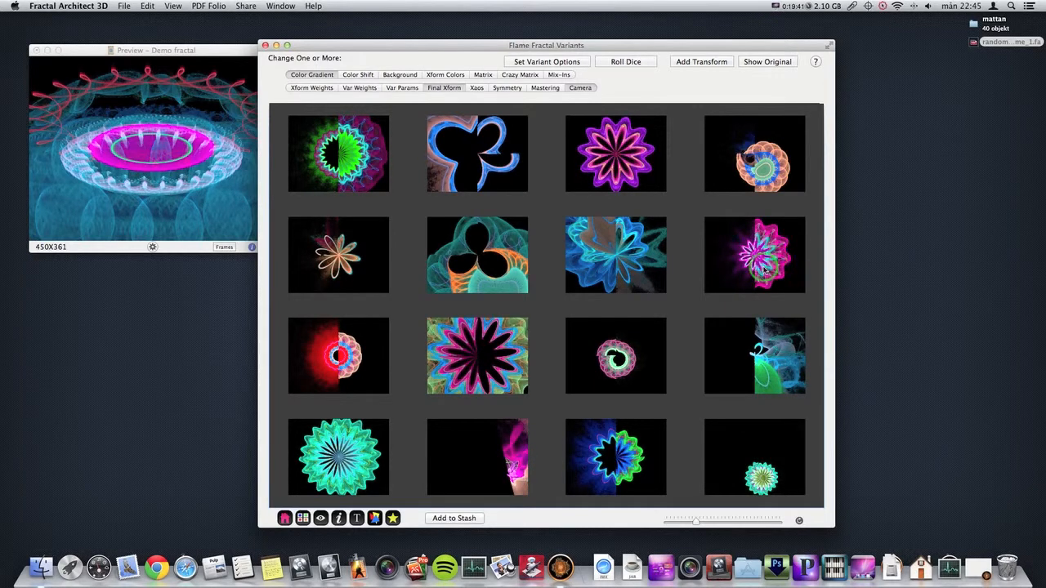
Replace Final Xform with Xaos among the changes, keeping Color Gradient and Camera, and generate a new batch of variants
{"action": "left_click", "coordinate": [445, 87]}
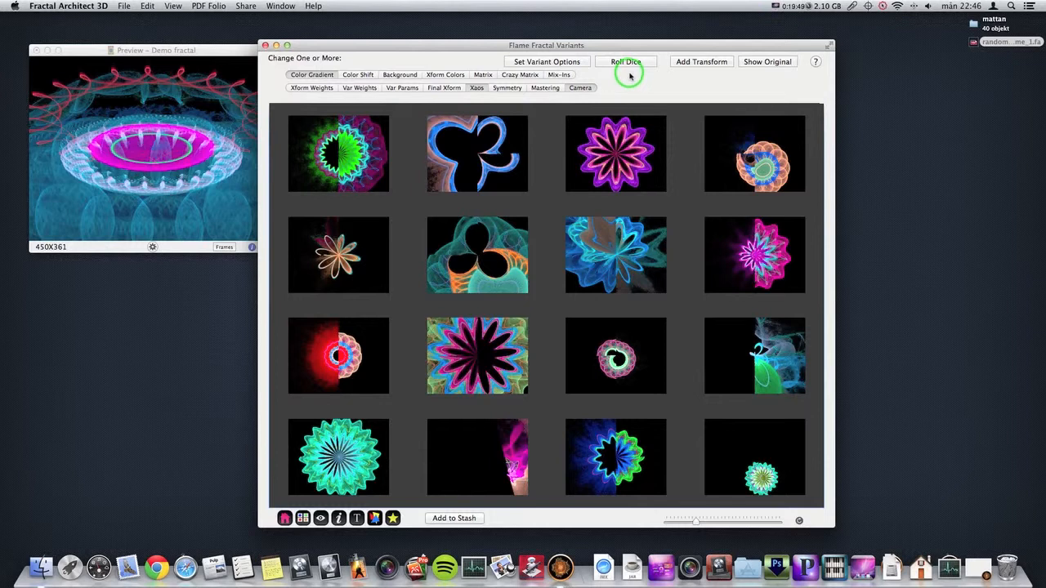
{"action": "left_click", "coordinate": [583, 88]}
{"action": "left_click", "coordinate": [625, 61]}
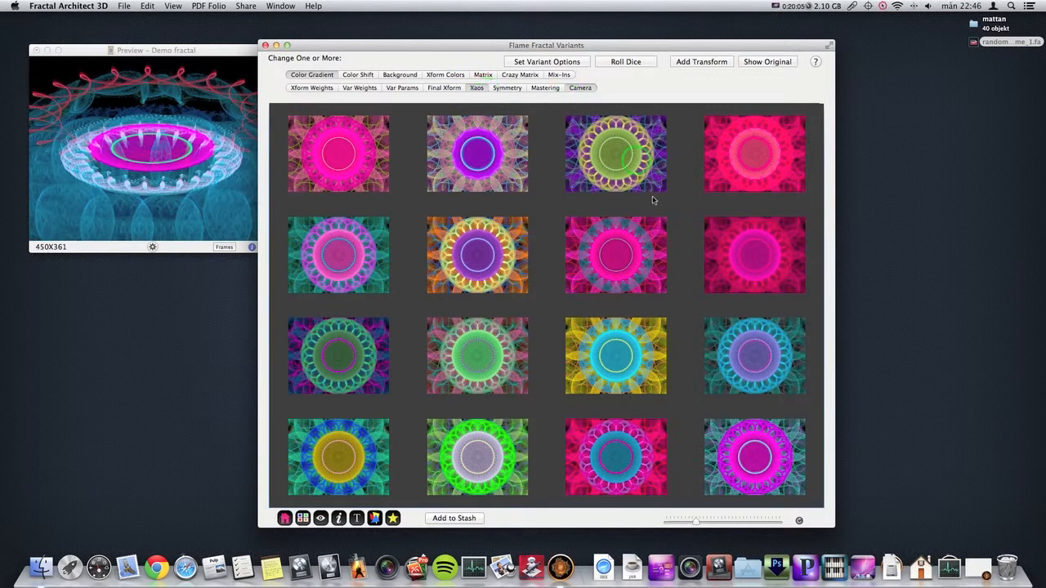
Remove Color Gradient and generate a batch varying Xaos and Camera, and generate another with Symmetry in place of Xaos
{"action": "left_click", "coordinate": [318, 77]}
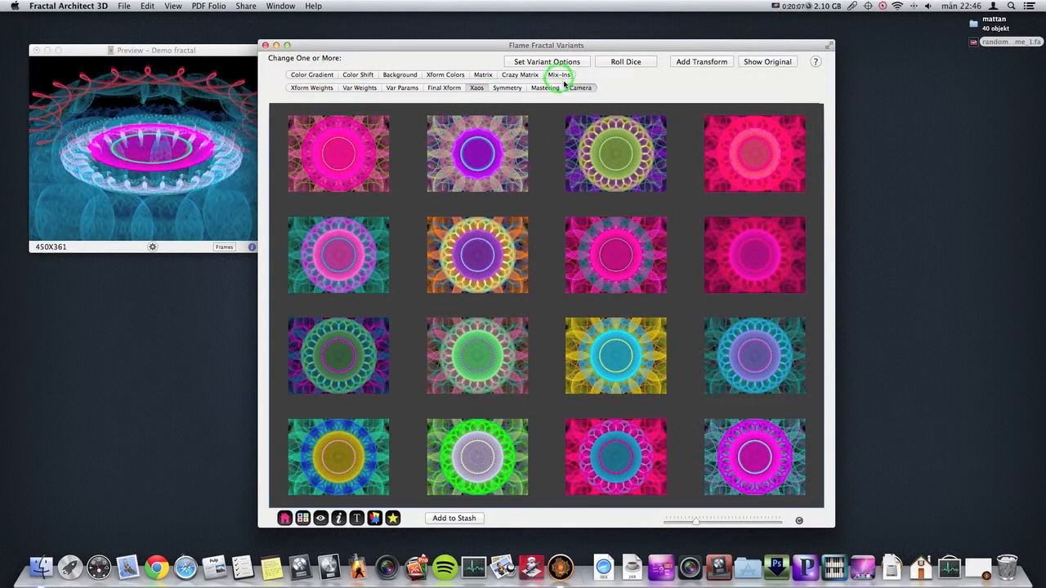
{"action": "left_click", "coordinate": [626, 64]}
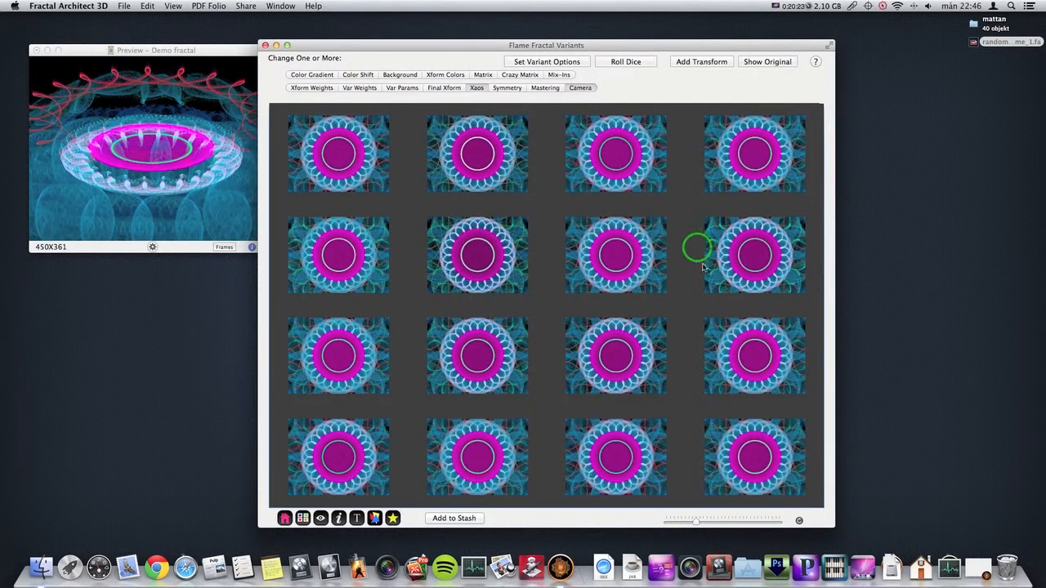
{"action": "left_click", "coordinate": [505, 87]}
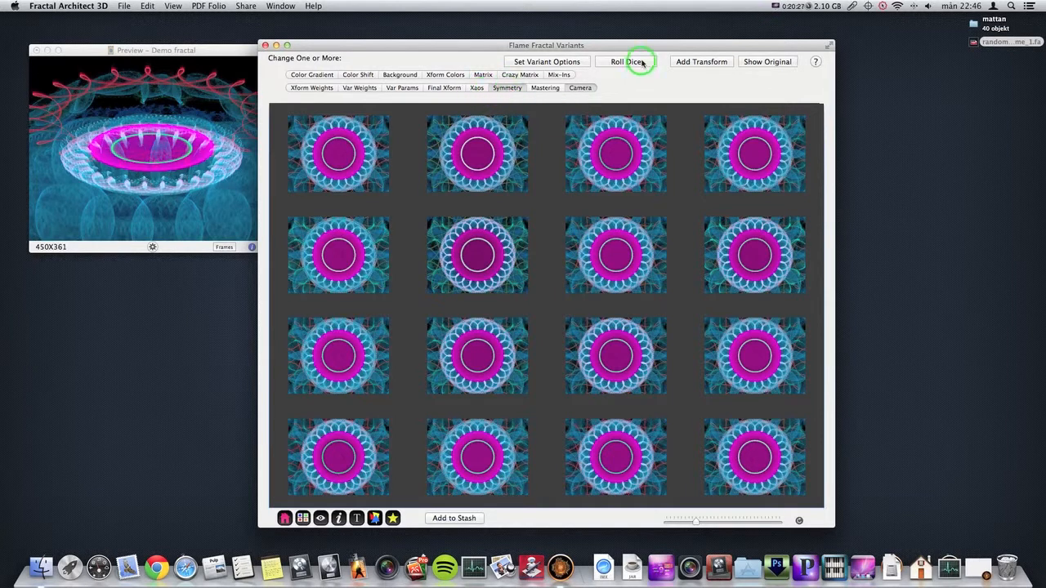
{"action": "left_click", "coordinate": [628, 62]}
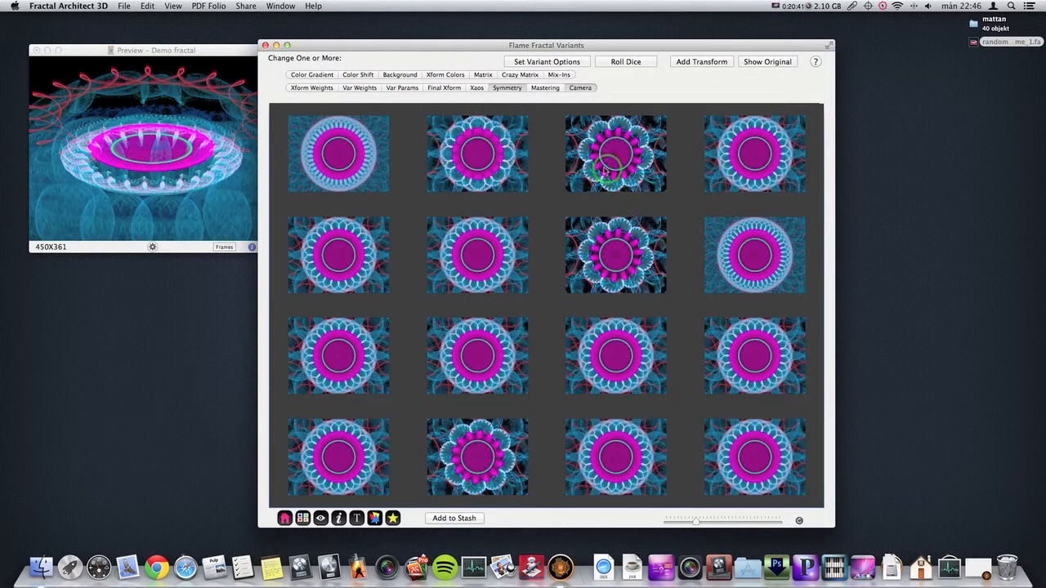
Set the Symmetry Range in the variant options to -12 thru 12 and generate a new batch of variants
{"action": "left_click", "coordinate": [516, 68]}
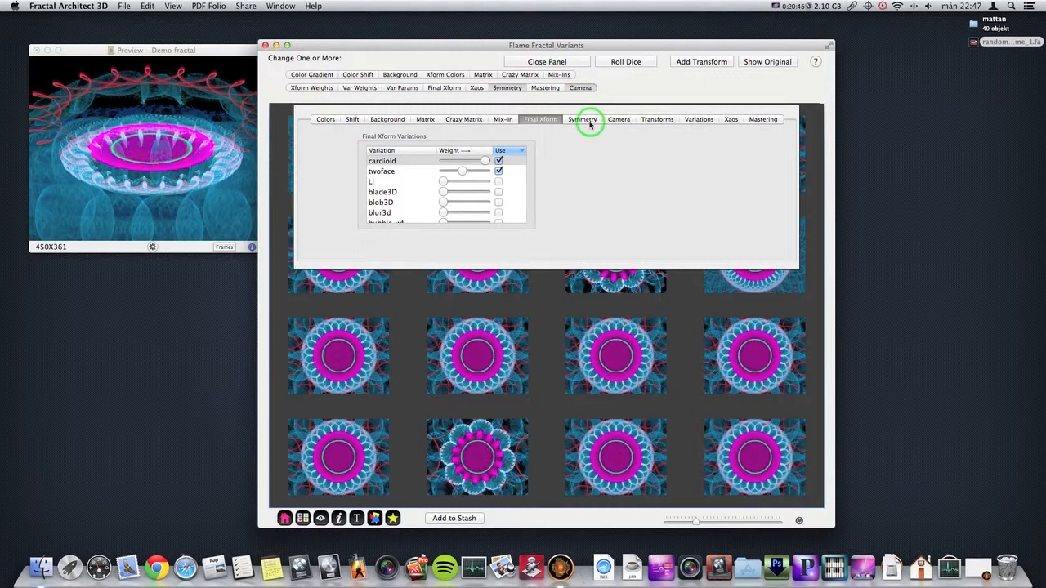
{"action": "left_click", "coordinate": [590, 123]}
{"action": "left_click", "coordinate": [443, 154]}
{"action": "left_click_drag", "start_coordinate": [434, 153], "coordinate": [451, 152]}
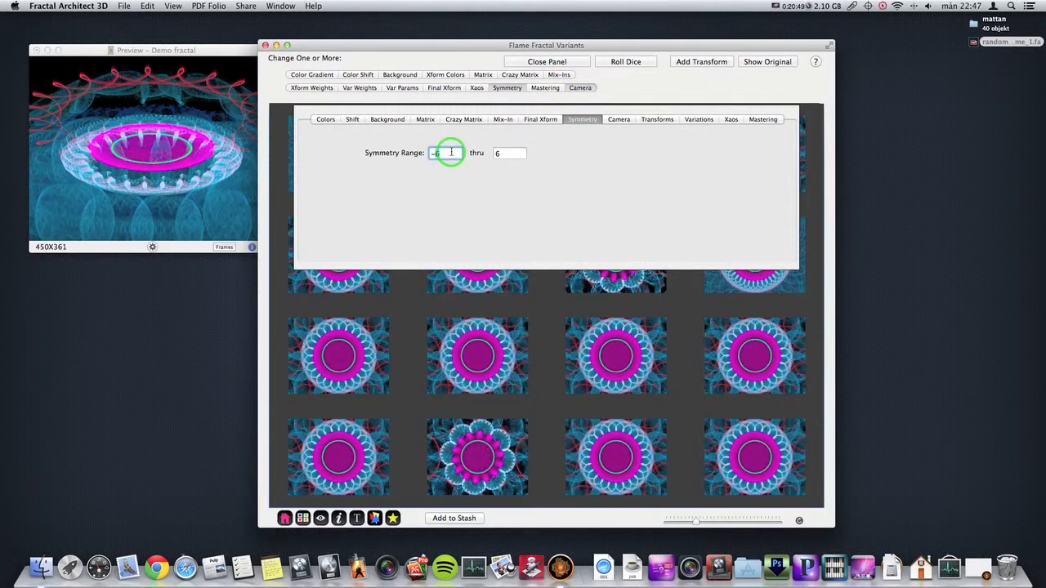
{"action": "left_click_drag", "start_coordinate": [496, 153], "coordinate": [515, 154]}
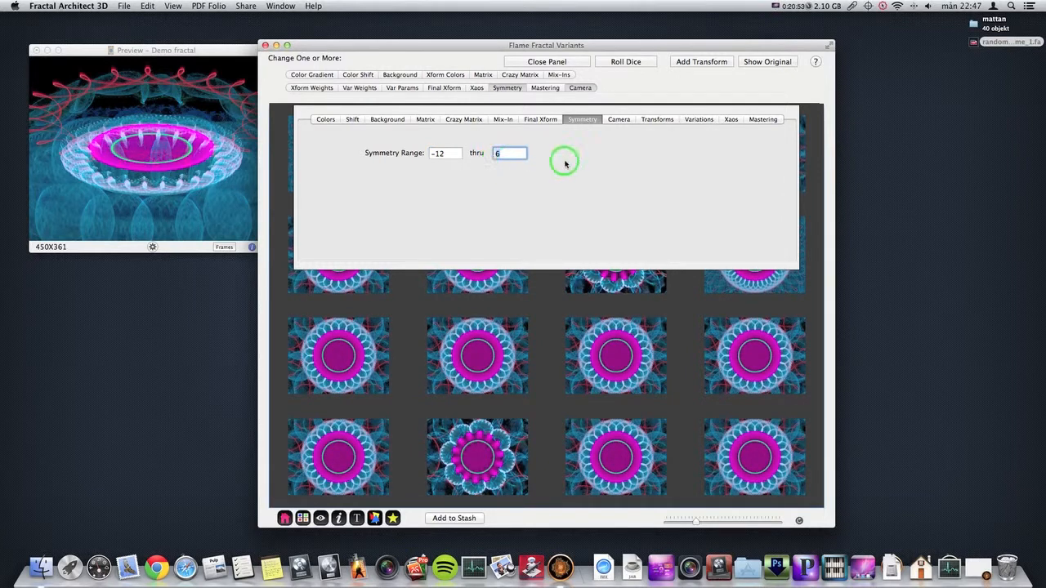
{"action": "left_click", "coordinate": [626, 64]}
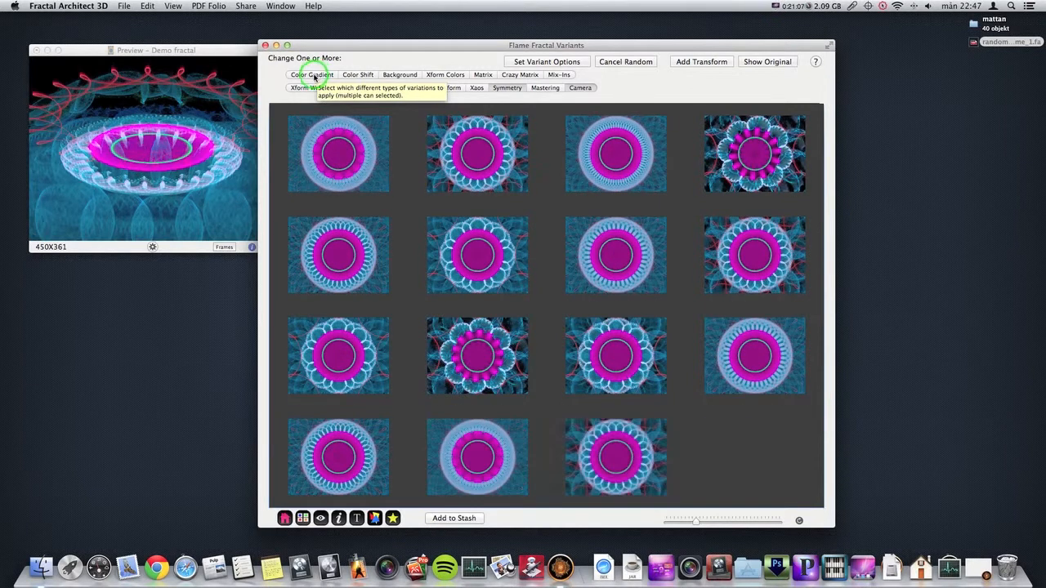
Add Color Gradient to the changes, turn off the Fixed Pitch, Fixed Perspective and Fixed DOF viewport overrides, and generate a new batch
{"action": "left_click", "coordinate": [314, 76]}
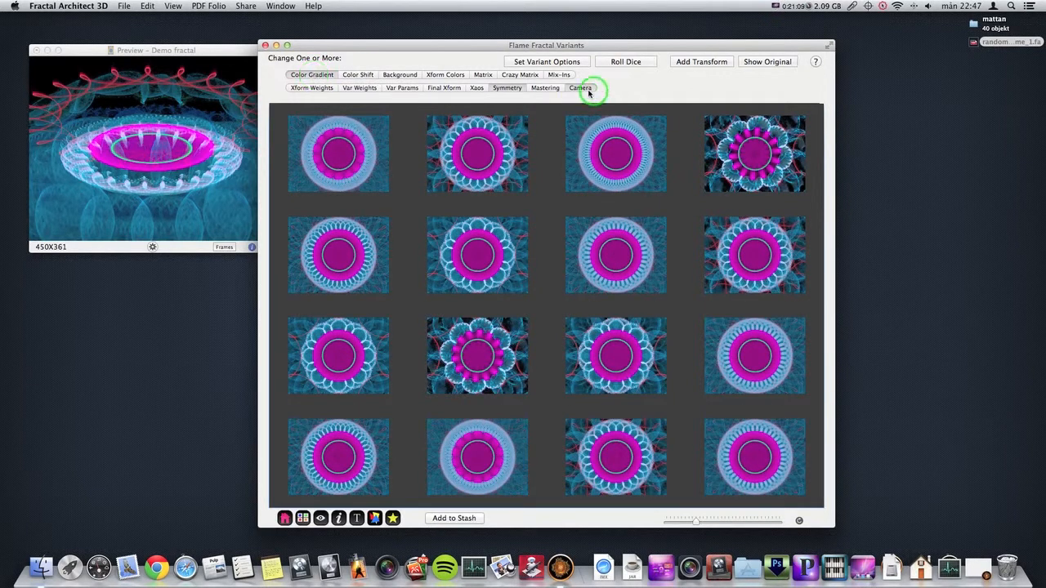
{"action": "left_click", "coordinate": [554, 62]}
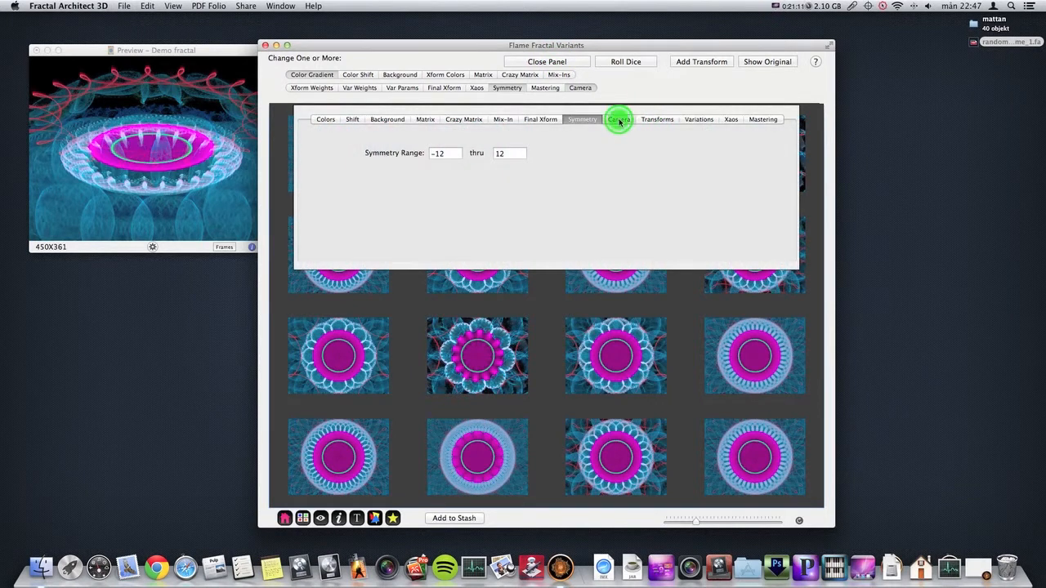
{"action": "left_click", "coordinate": [617, 119]}
{"action": "left_click", "coordinate": [442, 159]}
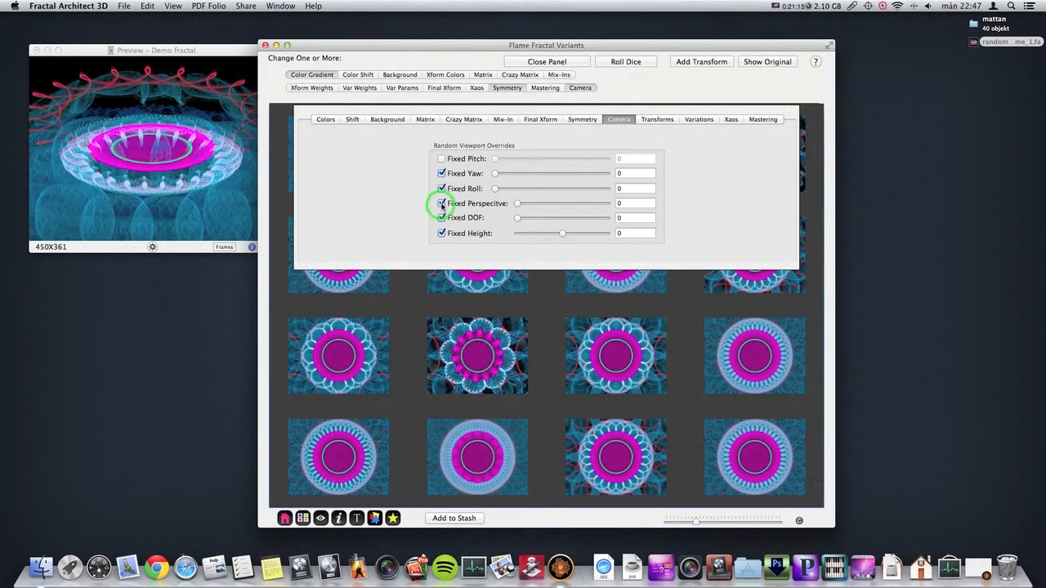
{"action": "left_click", "coordinate": [442, 204]}
{"action": "left_click", "coordinate": [442, 219]}
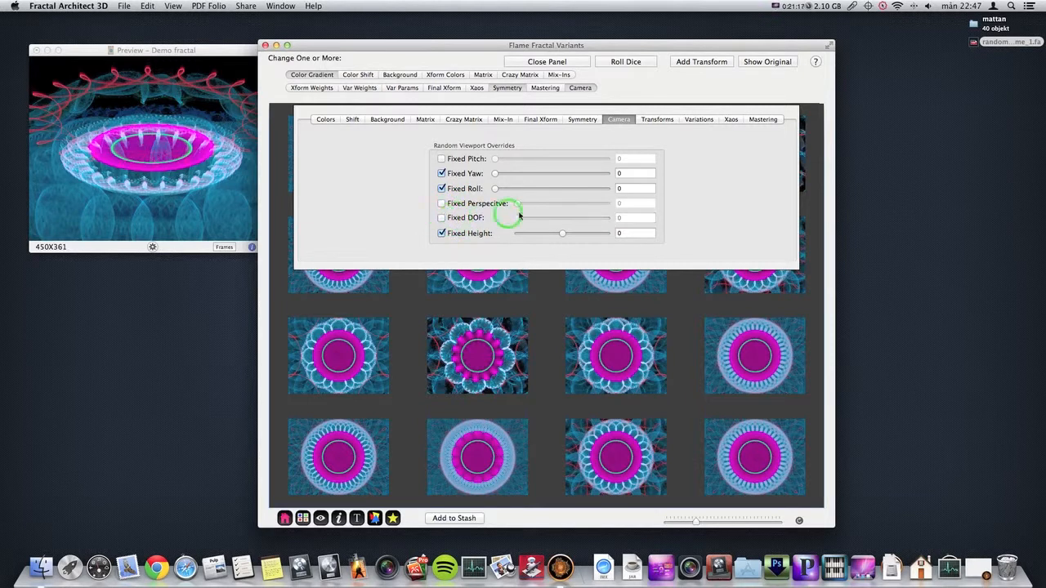
{"action": "left_click", "coordinate": [627, 62]}
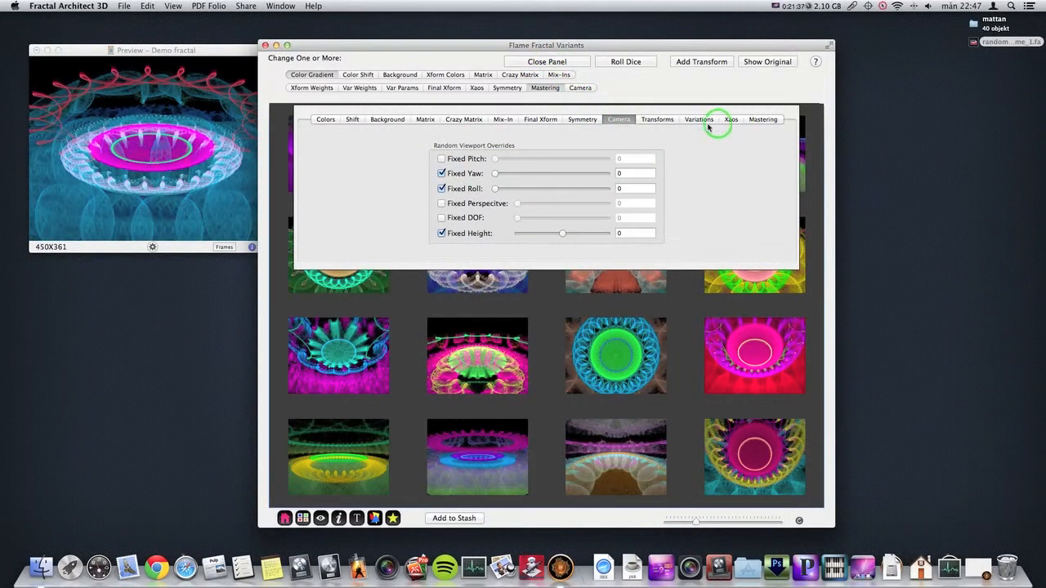
Lower the Gamma and Brightness mastering parameters and generate a batch varying Color Gradient and Mastering
{"action": "left_click", "coordinate": [761, 119]}
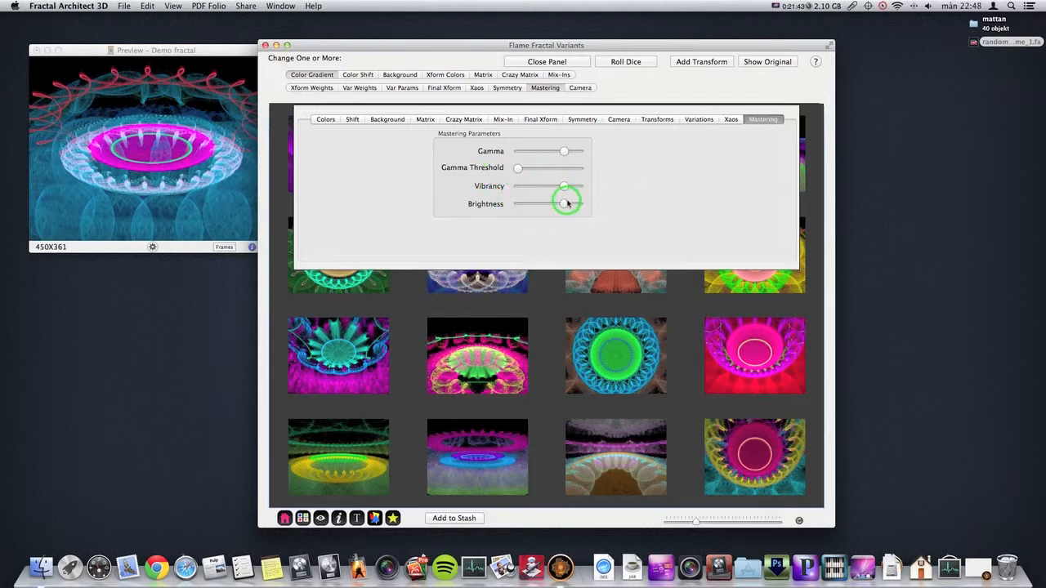
{"action": "left_click_drag", "start_coordinate": [562, 152], "coordinate": [546, 153]}
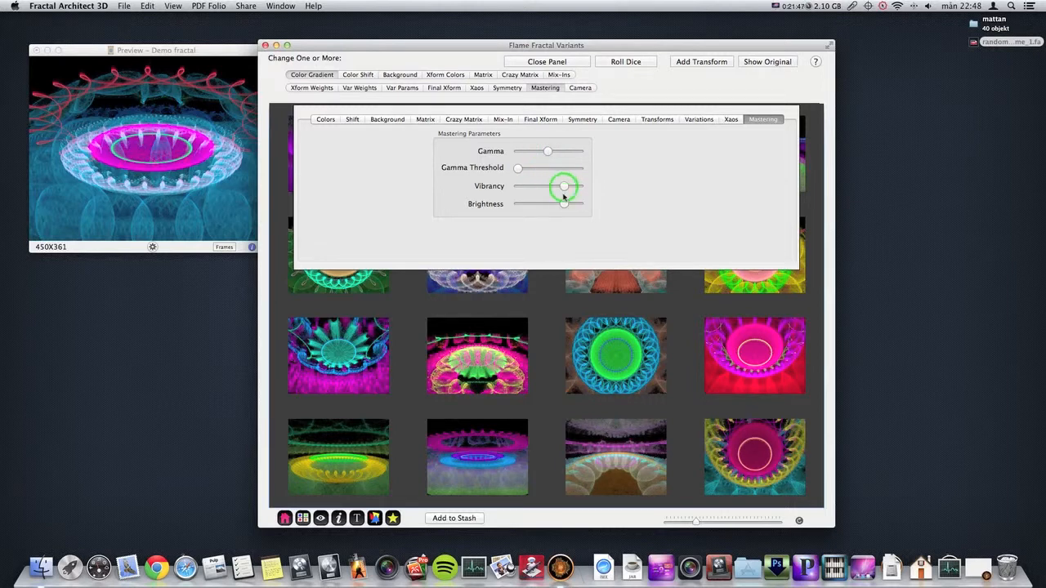
{"action": "left_click_drag", "start_coordinate": [565, 204], "coordinate": [544, 203]}
{"action": "left_click", "coordinate": [622, 63]}
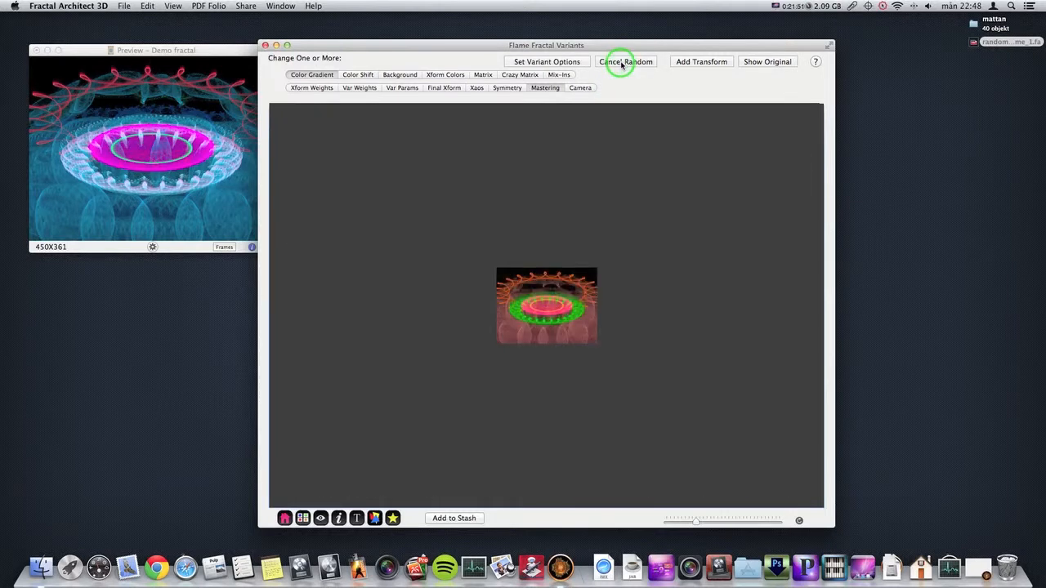
Stop the running batch, remove Color Gradient from the changes, and generate a new batch varying only Mastering
{"action": "left_click", "coordinate": [607, 65]}
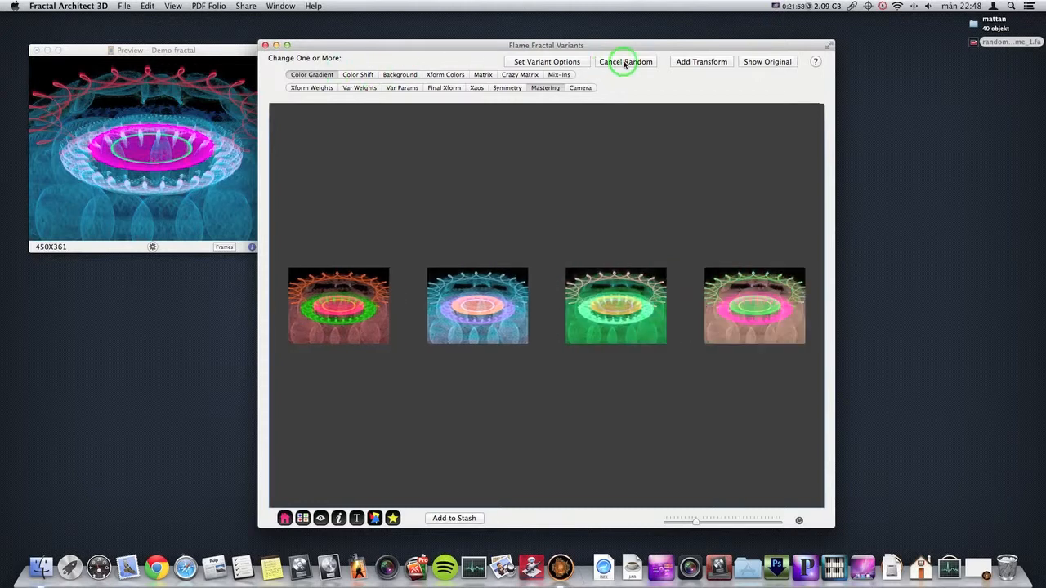
{"action": "left_click", "coordinate": [311, 75]}
{"action": "left_click", "coordinate": [623, 61]}
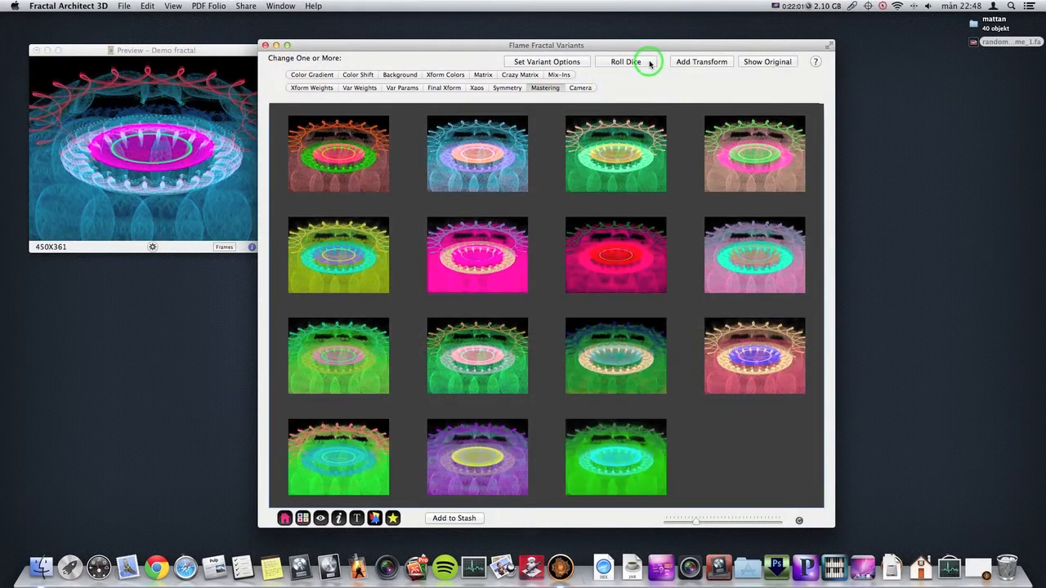
{"action": "left_click", "coordinate": [689, 102]}
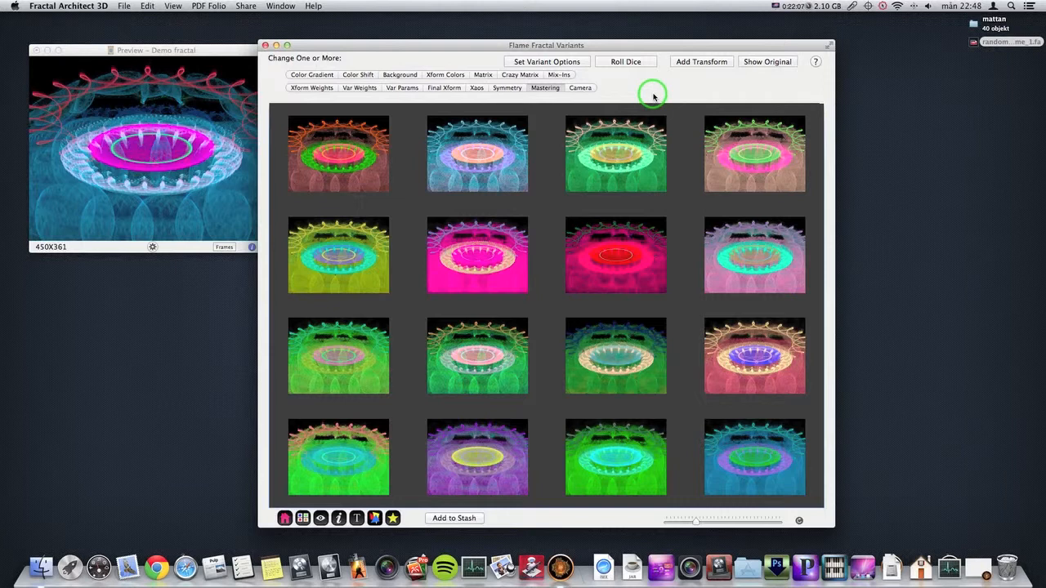
{"action": "left_click", "coordinate": [625, 61]}
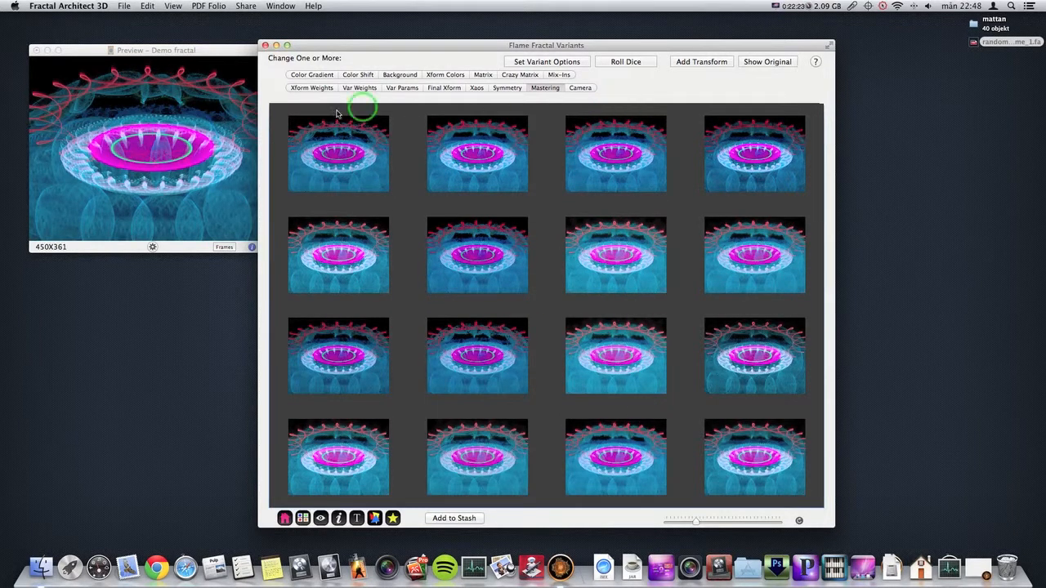
Open the Demo fractal in the Xform Editor, show the grid, display the Flame Params with Brightness selected, and focus the rendered preview
{"action": "left_click", "coordinate": [235, 49]}
{"action": "left_click", "coordinate": [40, 226]}
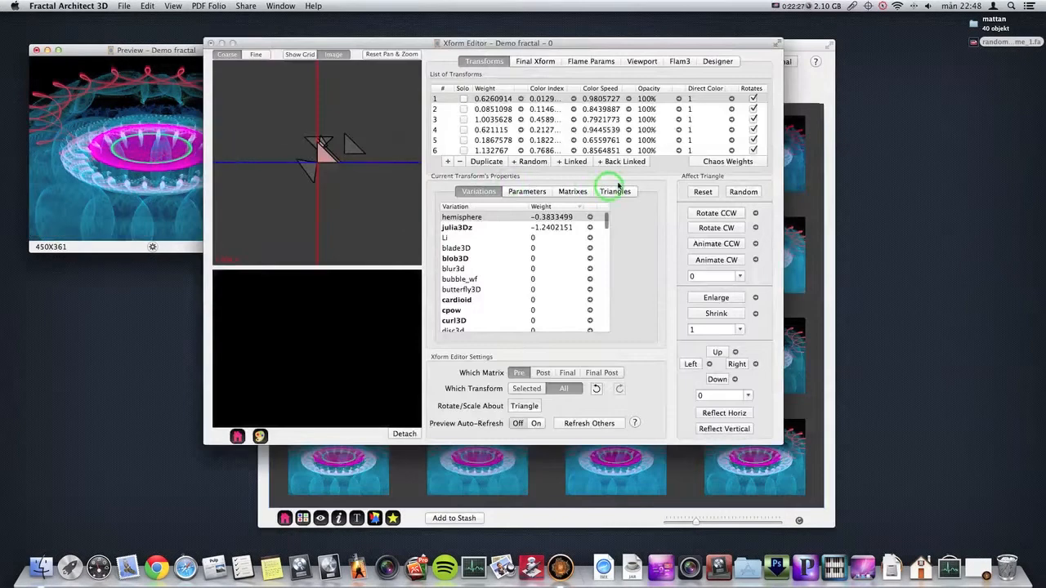
{"action": "left_click", "coordinate": [588, 63]}
{"action": "left_click", "coordinate": [300, 55]}
{"action": "left_click", "coordinate": [606, 62]}
{"action": "left_click", "coordinate": [634, 106]}
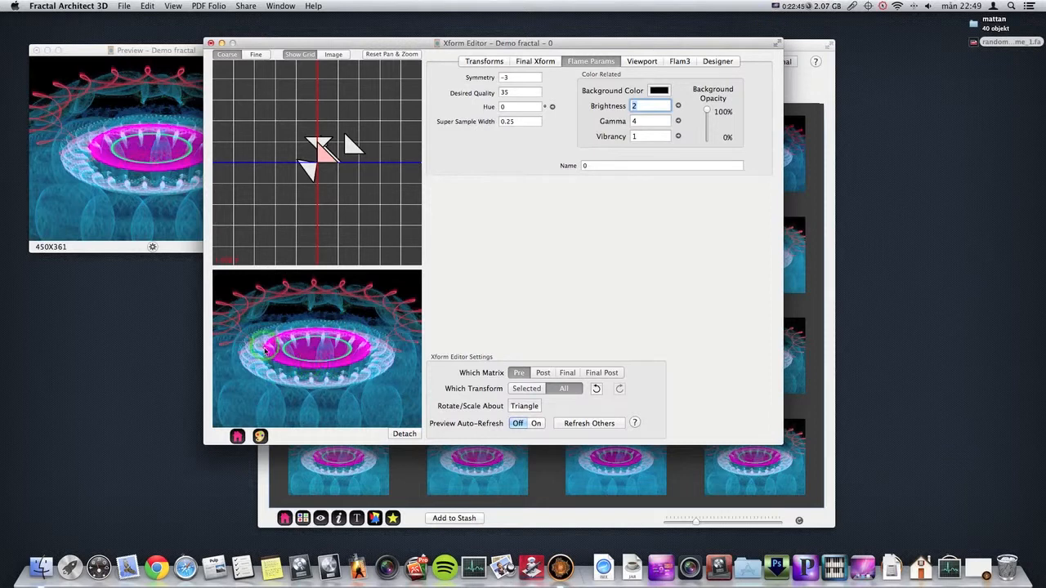
{"action": "double_click", "coordinate": [311, 360]}
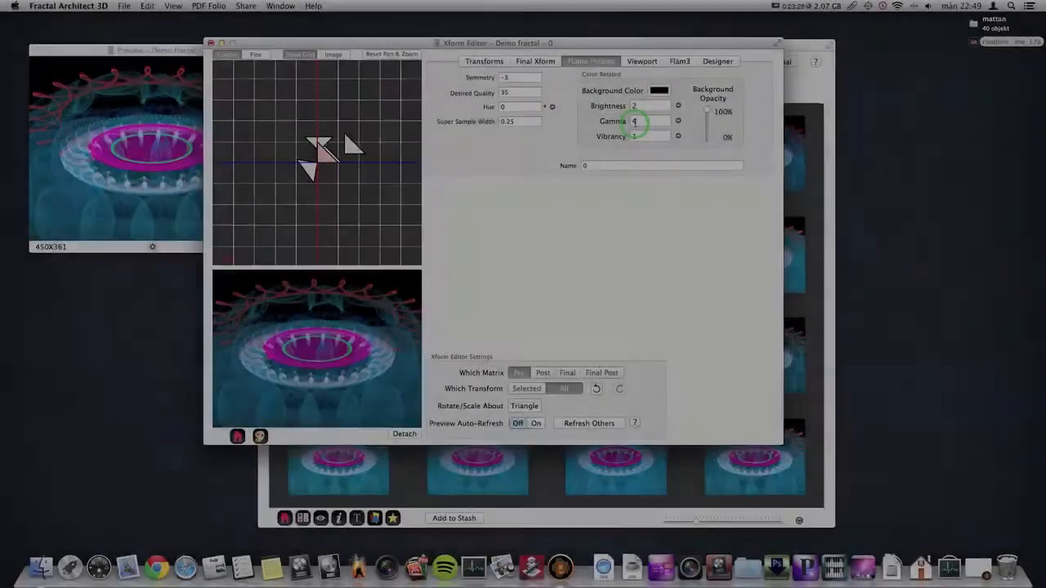
Preview the fractal enlarged in Quicklook, set its Gamma to 3, and preview it again
{"action": "left_click", "coordinate": [637, 120]}
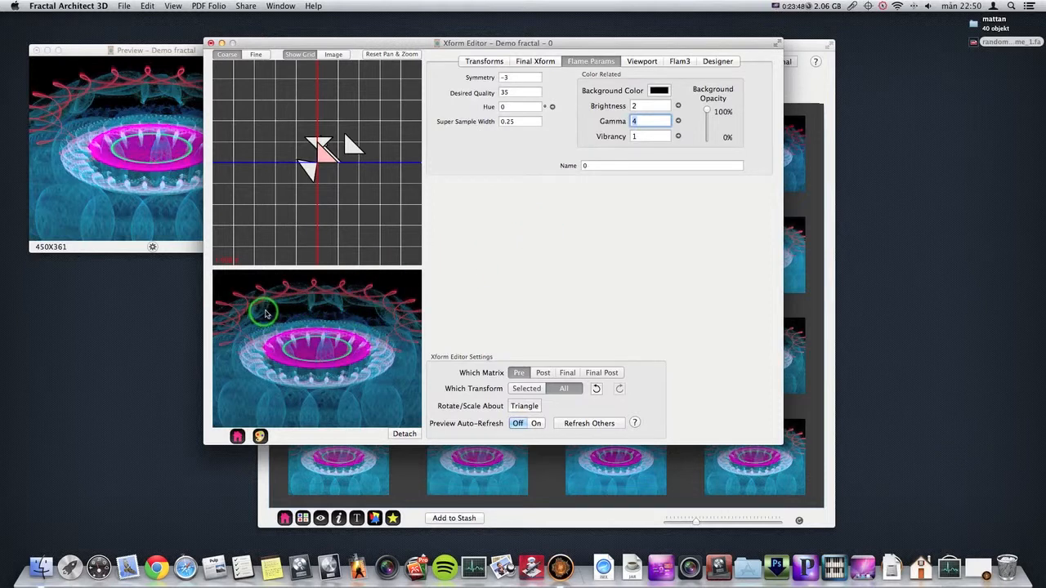
{"action": "left_click", "coordinate": [328, 301]}
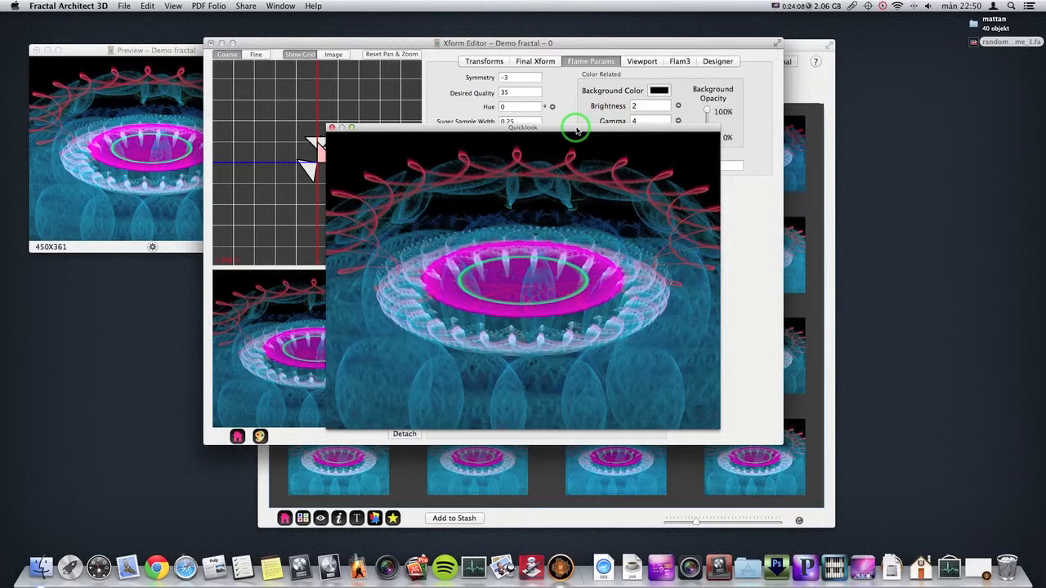
{"action": "key", "text": "space"}
{"action": "left_click_drag", "start_coordinate": [643, 121], "coordinate": [629, 123]}
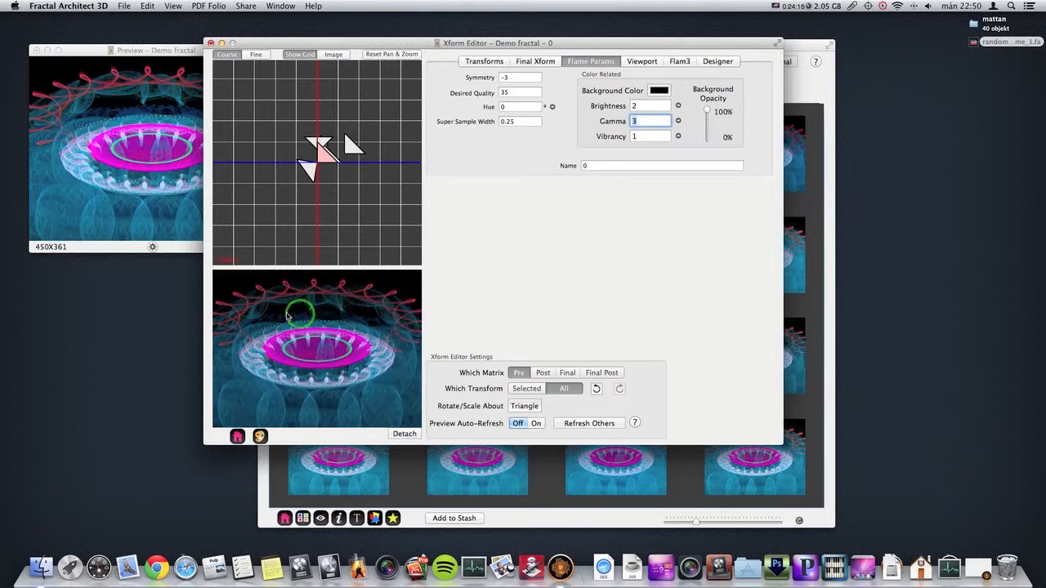
{"action": "key", "text": "space"}
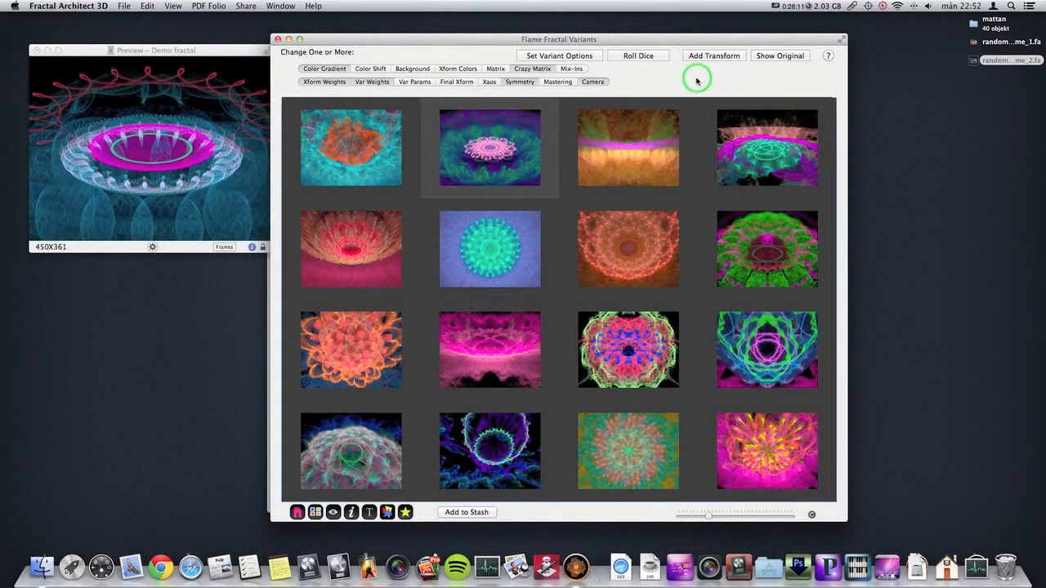
Remove Symmetry, Crazy Matrix, Var Weights and Xform Weights from the changes, keeping Color Gradient and Camera
{"action": "left_click", "coordinate": [513, 82]}
{"action": "left_click", "coordinate": [527, 69]}
{"action": "left_click", "coordinate": [374, 83]}
{"action": "left_click", "coordinate": [336, 85]}
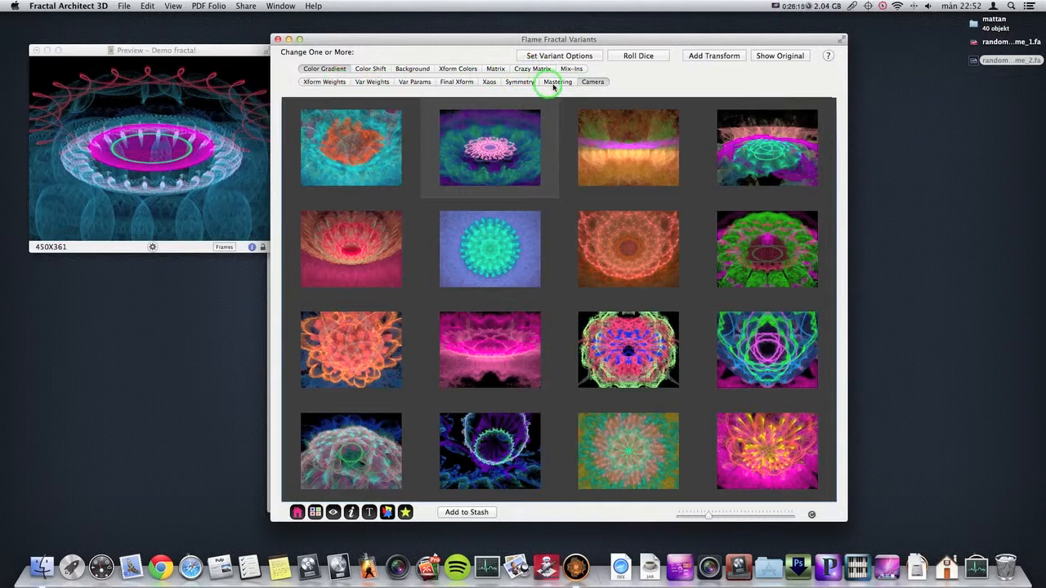
Move the Flame Fractal Variants window aside to uncover the Demo fractal's preview
{"action": "left_click", "coordinate": [599, 81]}
{"action": "left_click", "coordinate": [646, 56]}
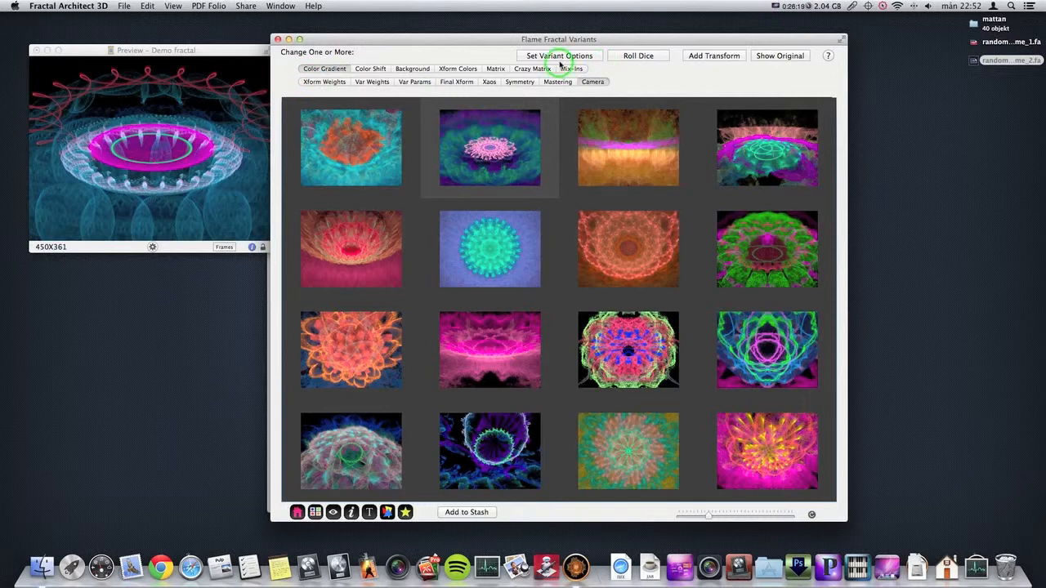
{"action": "left_click_drag", "start_coordinate": [446, 38], "coordinate": [478, 40]}
Open the Demo fractal in the Xform Editor, examine its list of transforms and the controls for adding them, and close the editor
{"action": "mouse_move", "coordinate": [77, 229]}
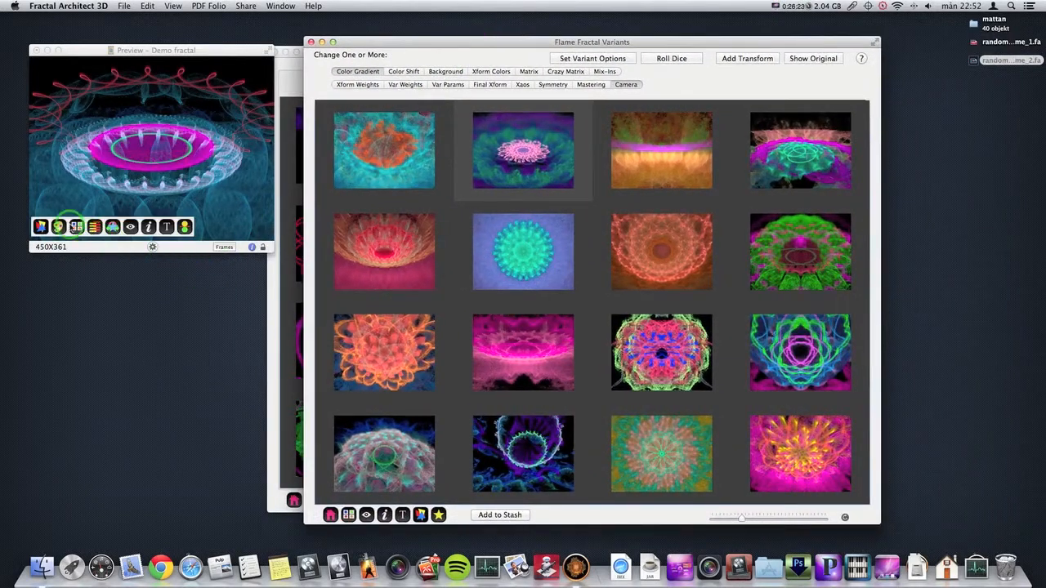
{"action": "left_click", "coordinate": [41, 226]}
{"action": "left_click", "coordinate": [502, 116]}
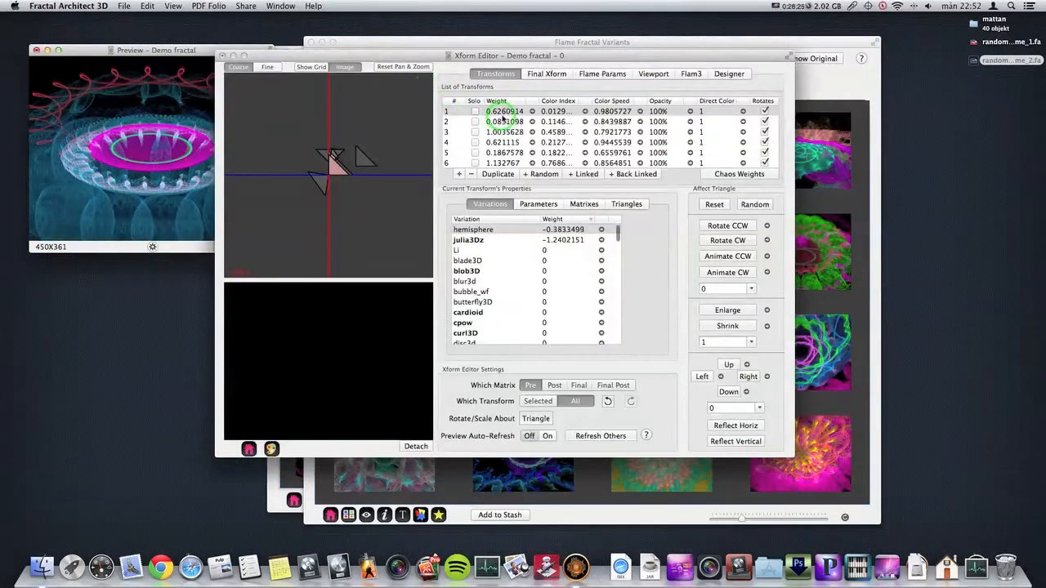
{"action": "left_click", "coordinate": [492, 175]}
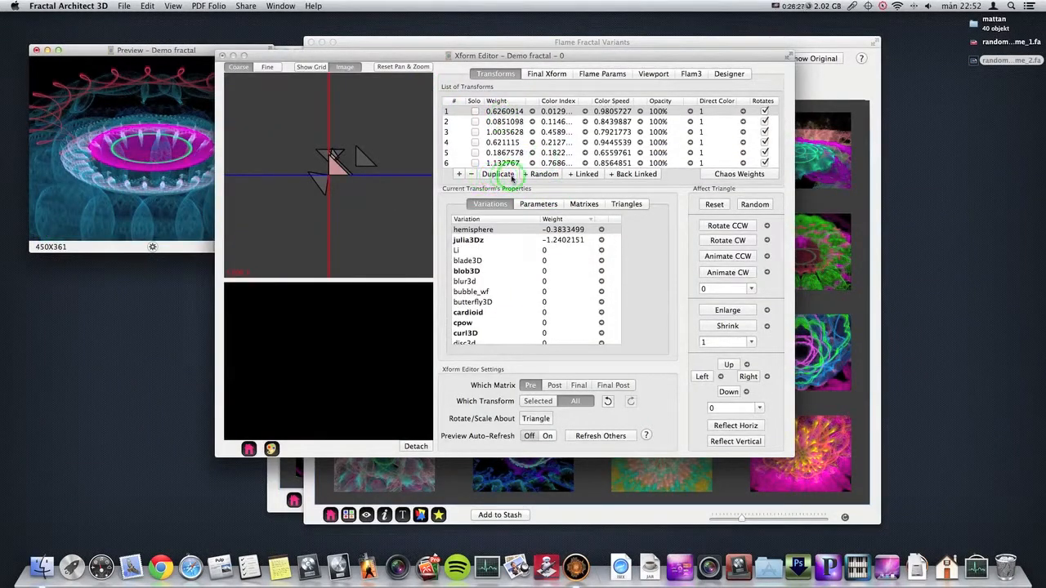
{"action": "left_click", "coordinate": [472, 174]}
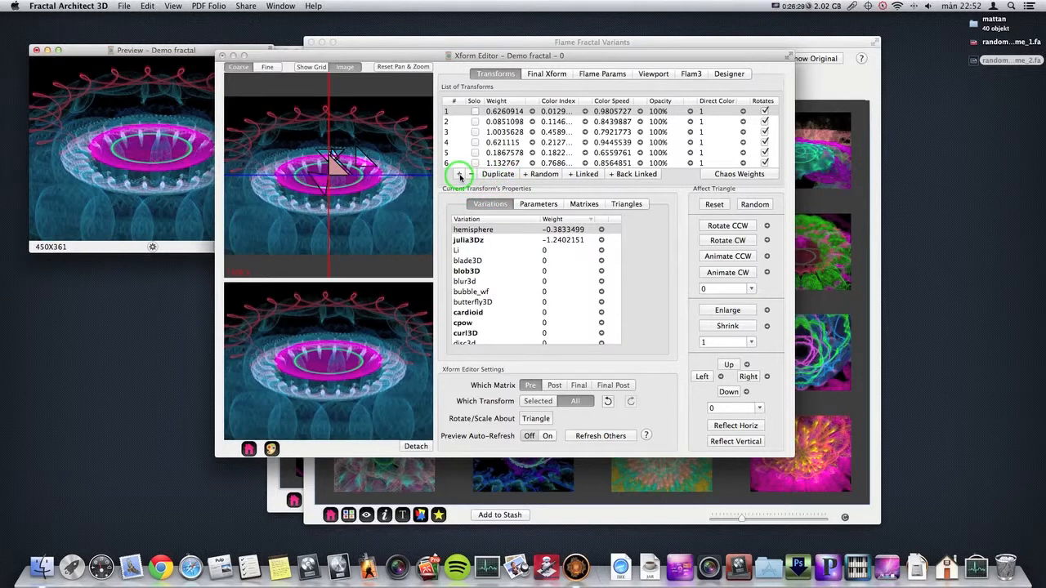
{"action": "left_click", "coordinate": [498, 174]}
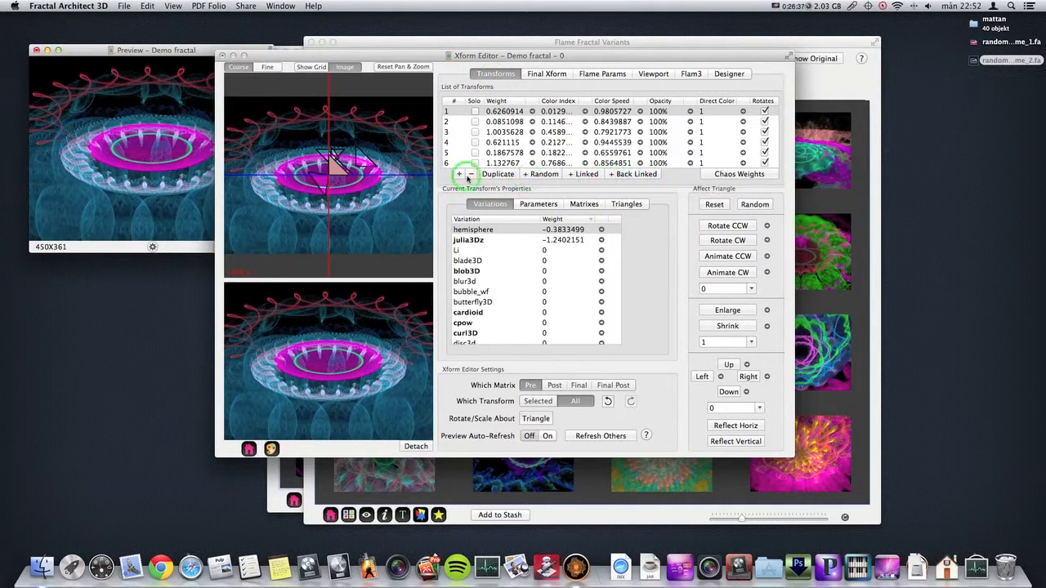
{"action": "left_click", "coordinate": [221, 55]}
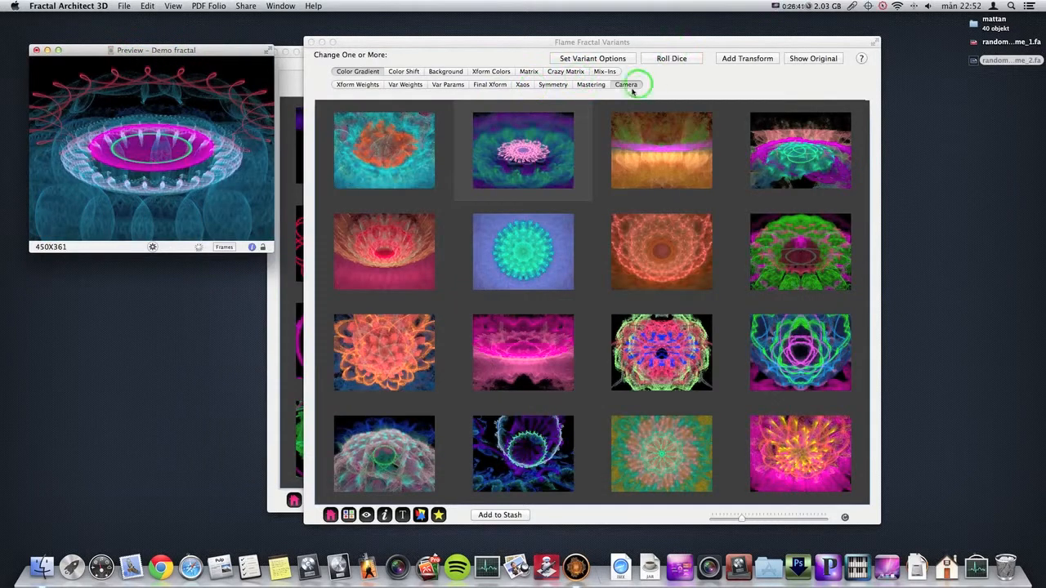
Add extra transforms to the Demo fractal and generate a new batch of variants changing Color Gradient and Camera
{"action": "left_click", "coordinate": [758, 60]}
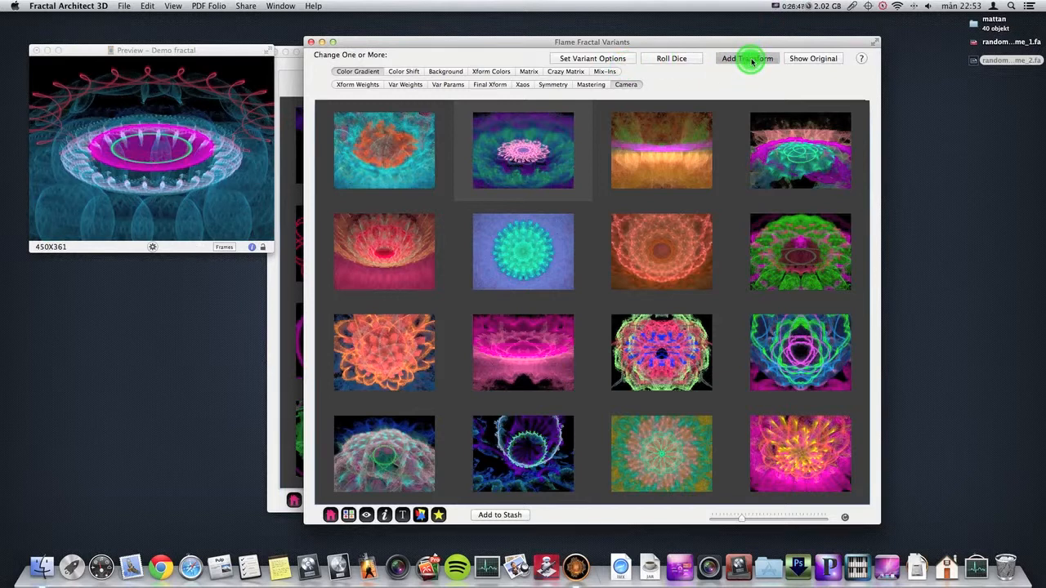
{"action": "left_click", "coordinate": [678, 60]}
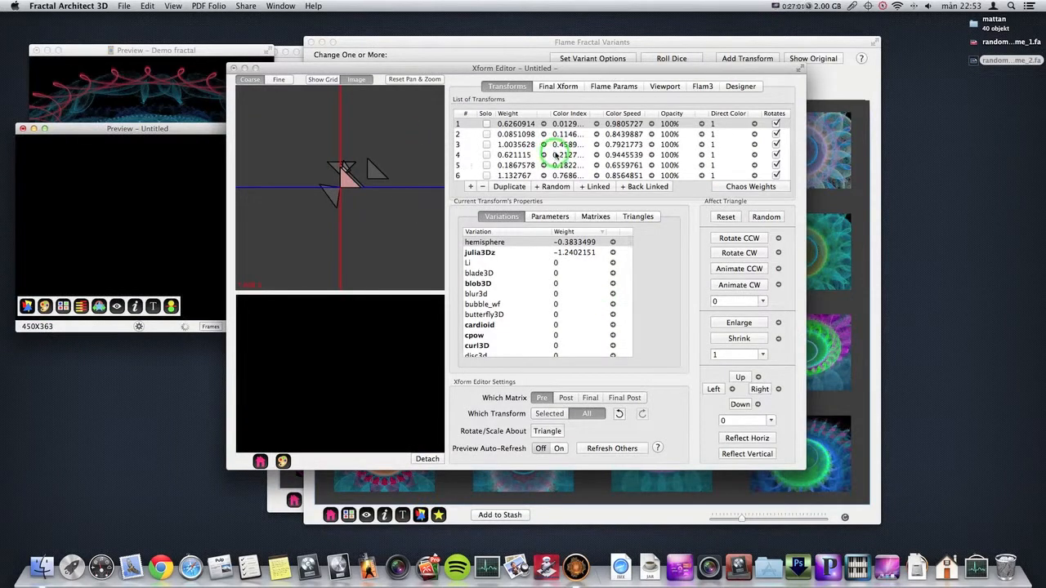
Examine added transforms 7 to 11 of the orange variant in the Xform Editor, and return to the variants window
{"action": "scroll", "coordinate": [540, 156], "scroll_direction": "down", "scroll_amount": 3}
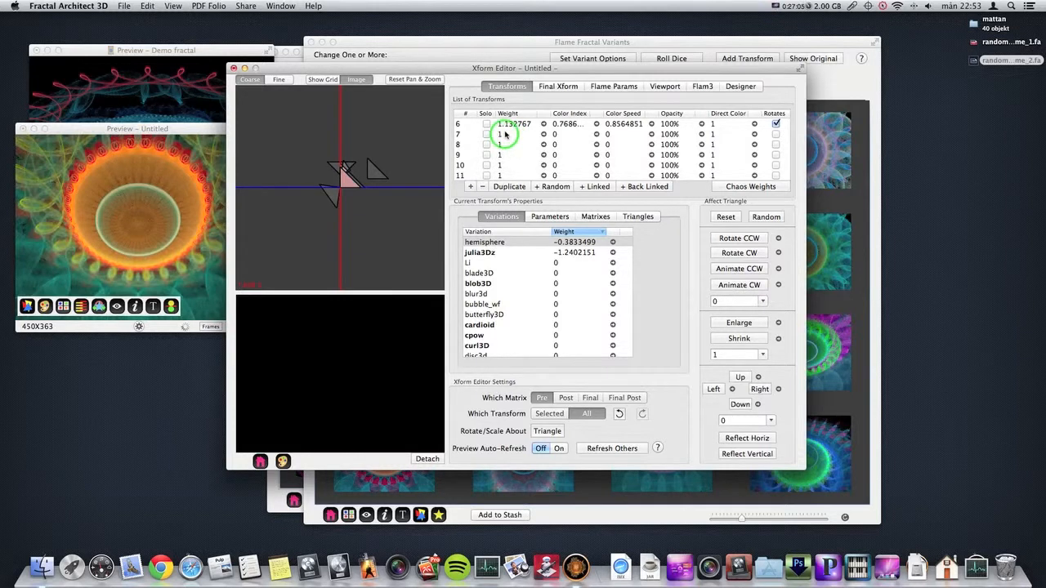
{"action": "left_click", "coordinate": [513, 135]}
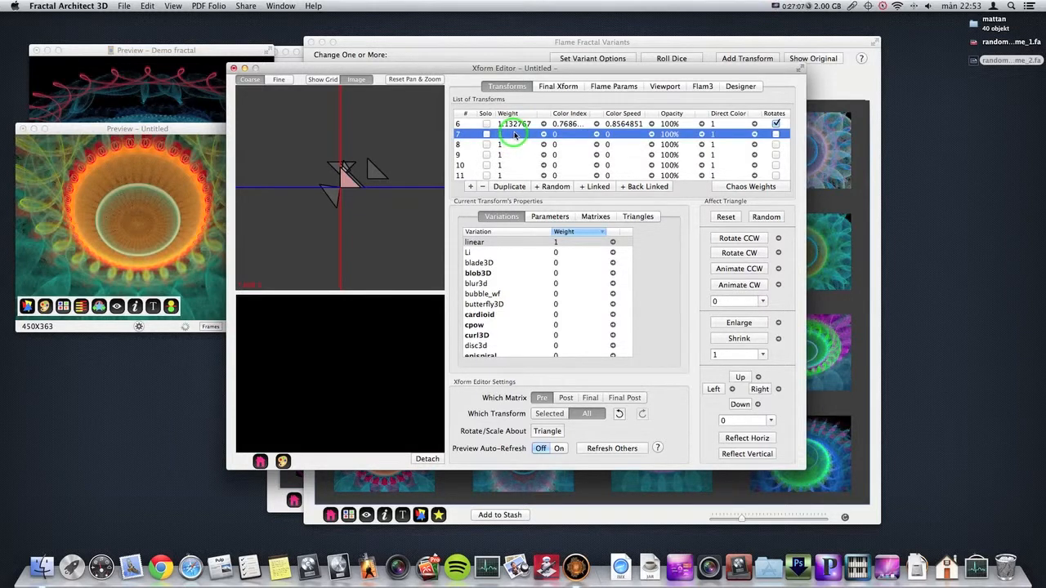
{"action": "left_click", "coordinate": [511, 144]}
{"action": "left_click", "coordinate": [512, 155]}
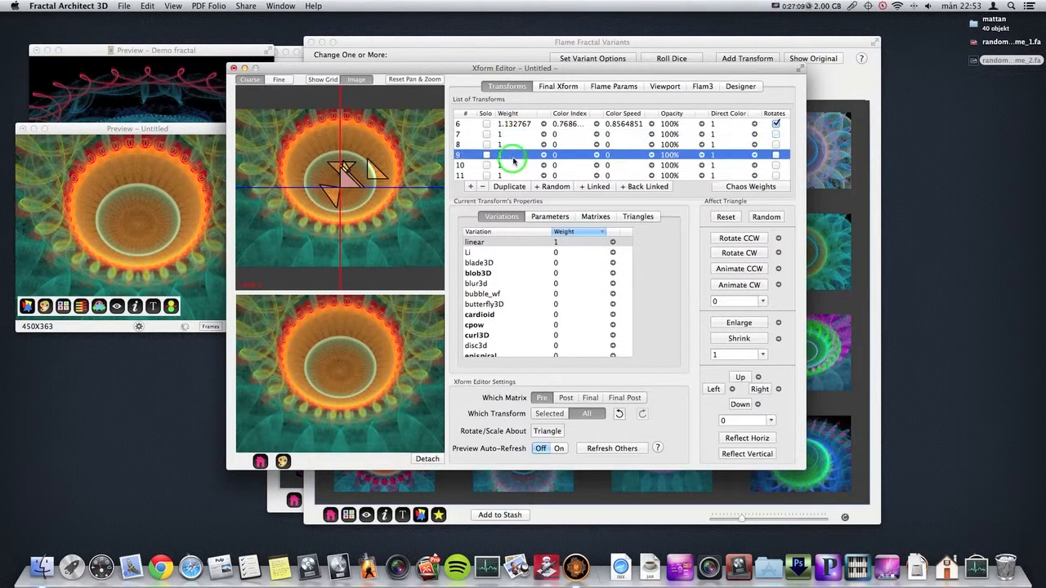
{"action": "left_click", "coordinate": [513, 165]}
{"action": "left_click", "coordinate": [513, 175]}
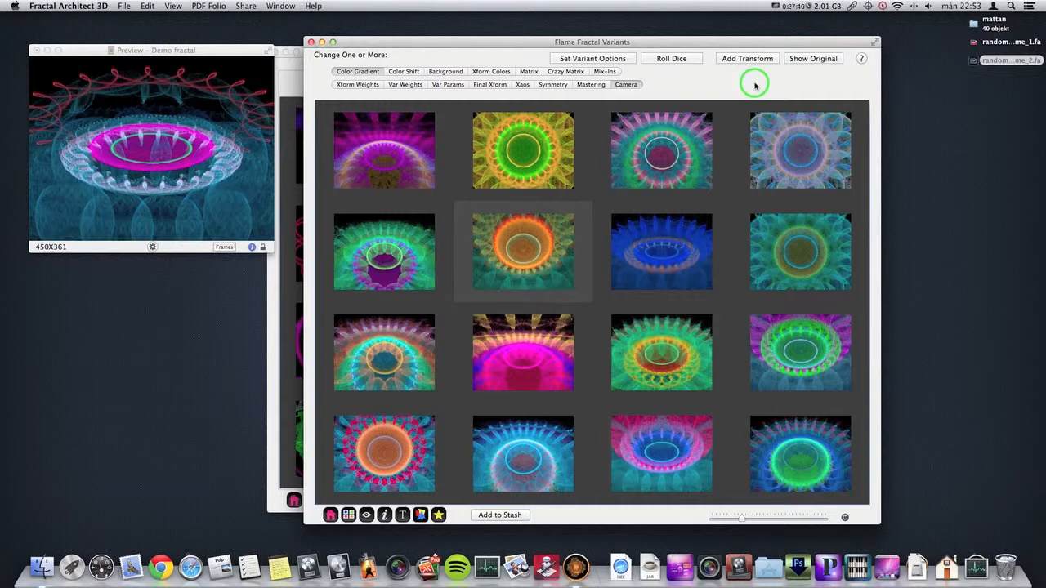
{"action": "left_click_drag", "start_coordinate": [818, 40], "coordinate": [791, 43]}
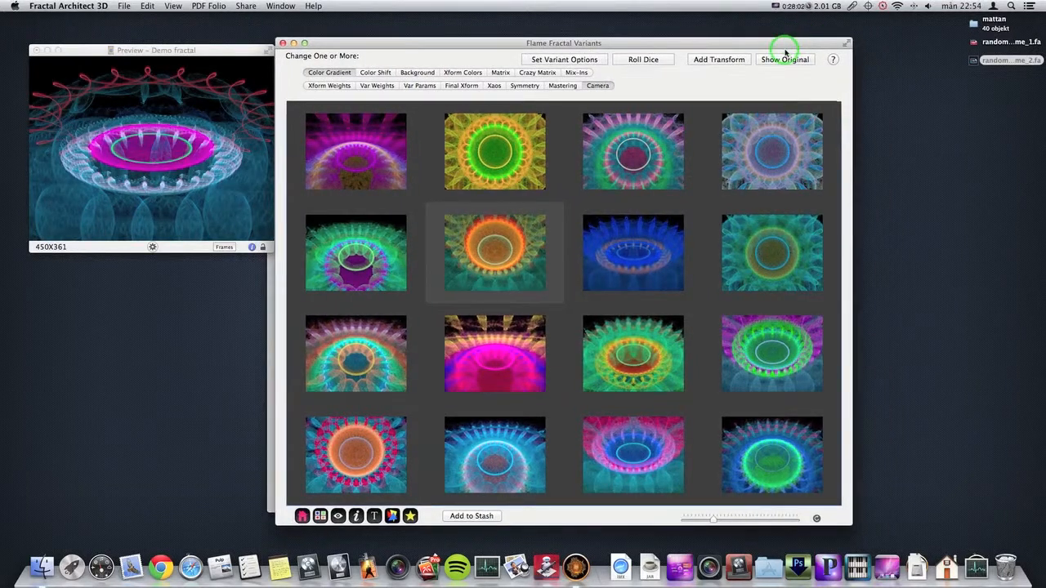